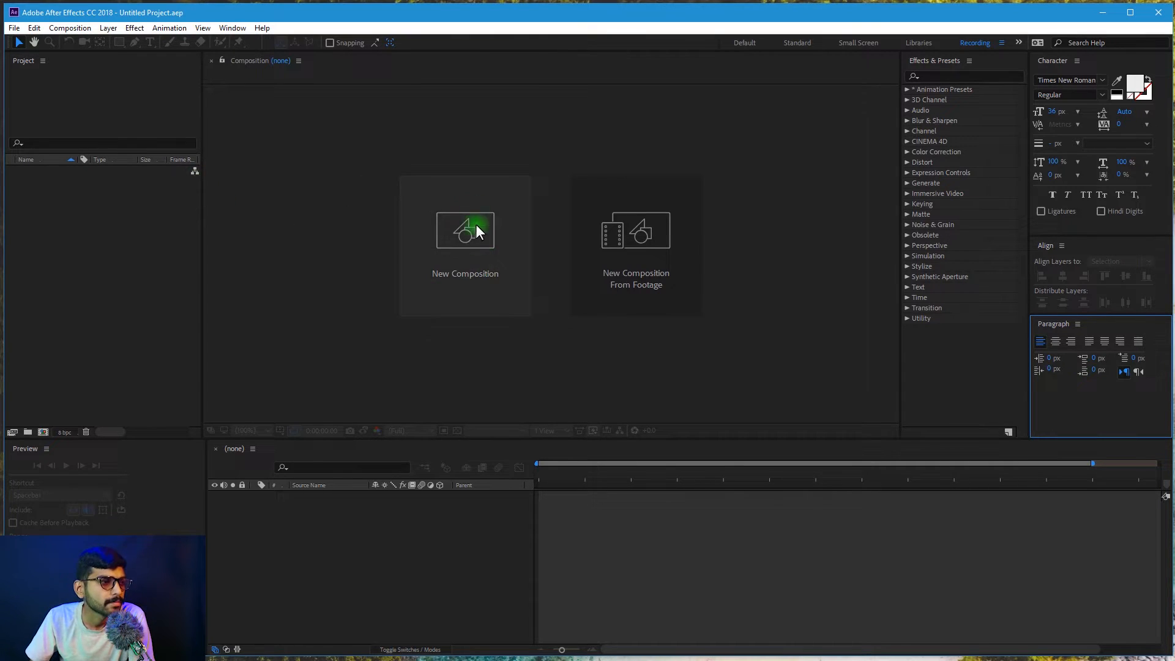
# Create a new 1920 x 1080 composition at 29.97 fps with a duration of 0;00;10;00
pyautogui.click(459, 19)
pyautogui.moveTo(460, 23); pyautogui.dragTo(459, 20)
pyautogui.click(490, 258)
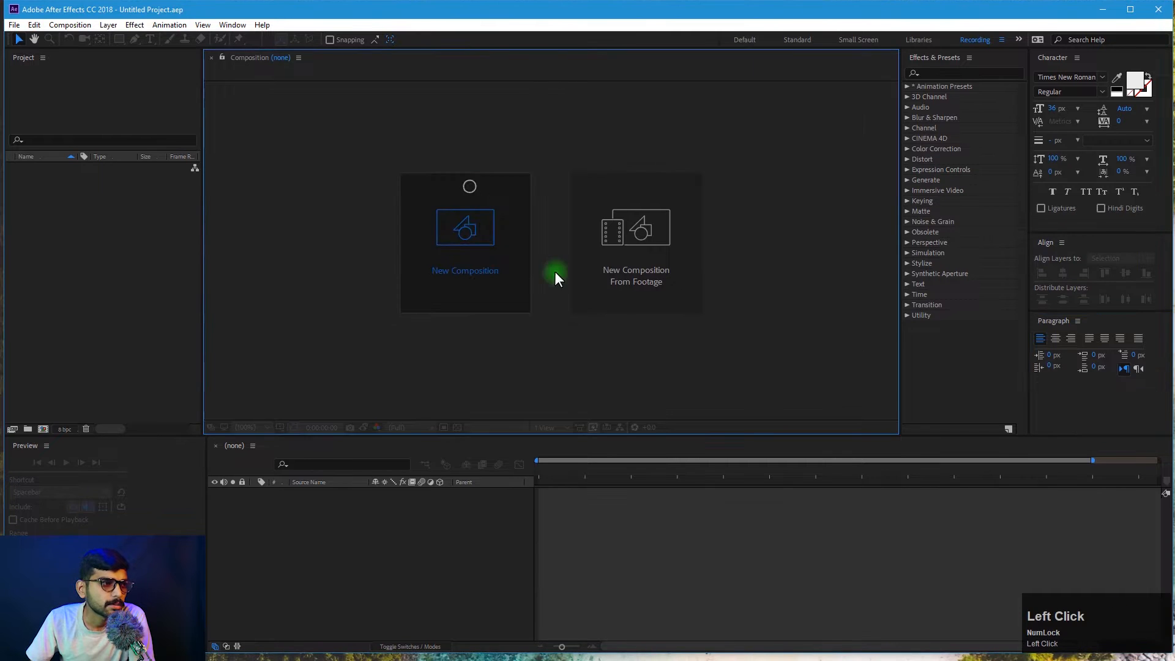
pyautogui.moveTo(554, 192); pyautogui.dragTo(623, 147)
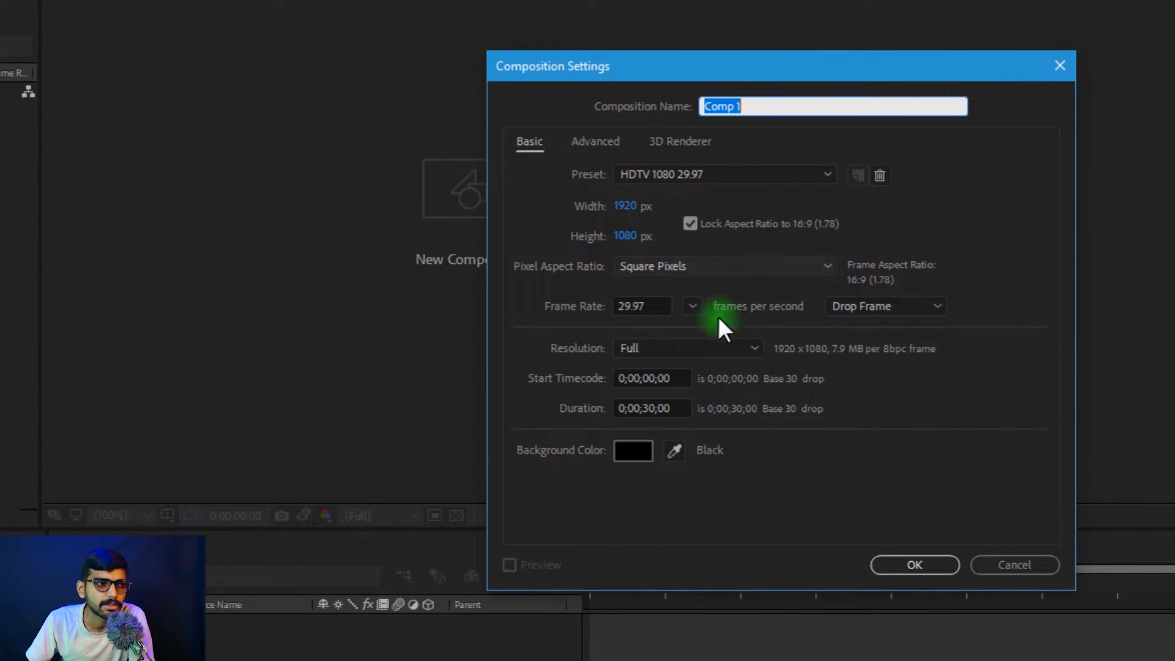
pyautogui.click(647, 305)
pyautogui.click(653, 303)
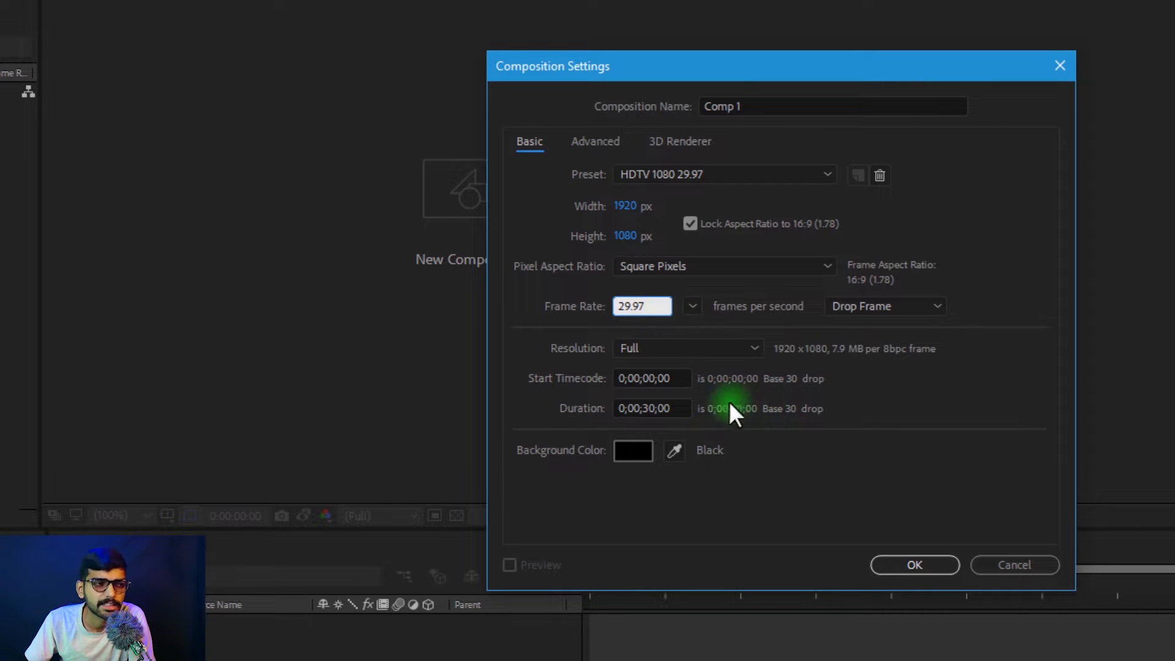
pyautogui.click(649, 408)
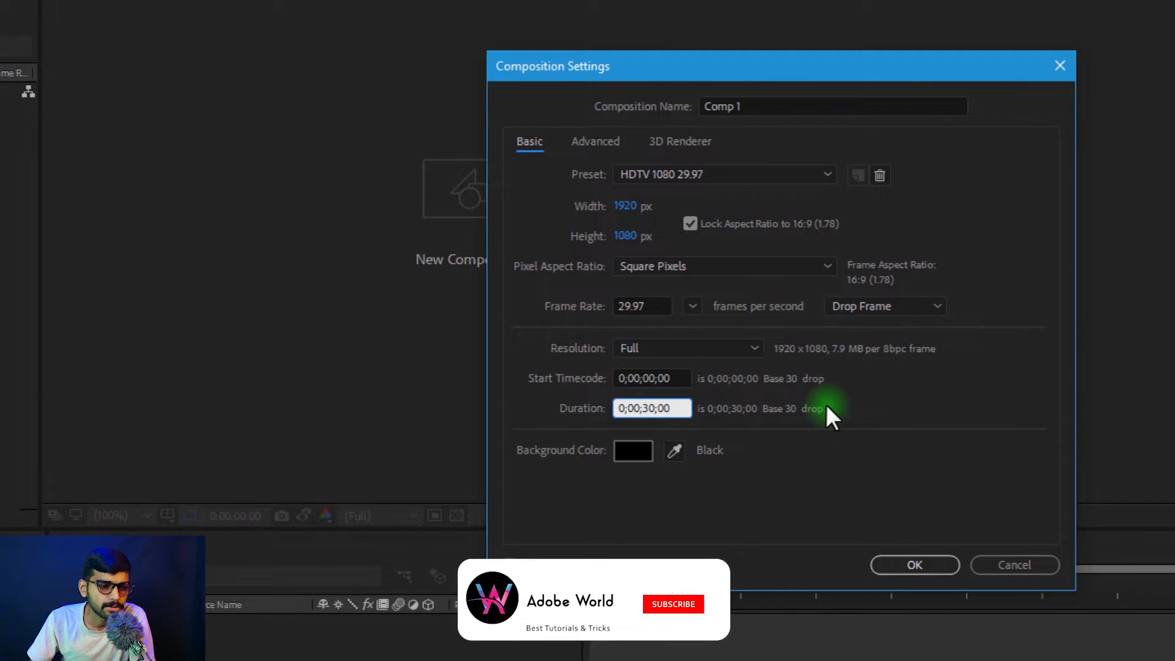
pyautogui.press('BackSpace')
pyautogui.write('1')
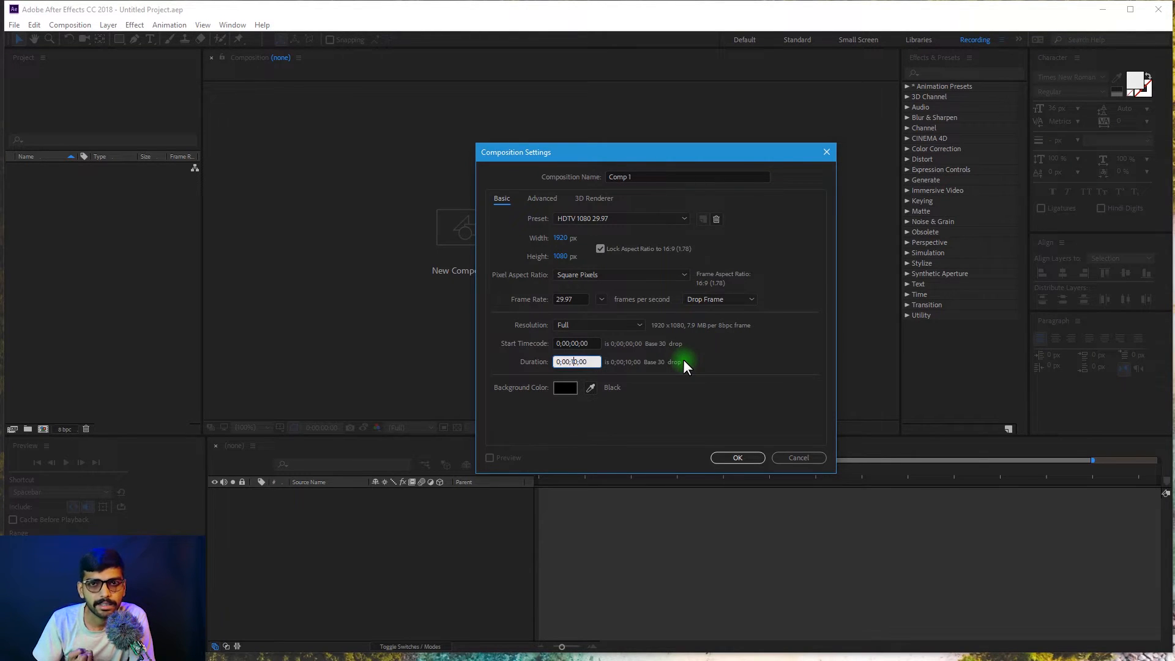
pyautogui.click(745, 463)
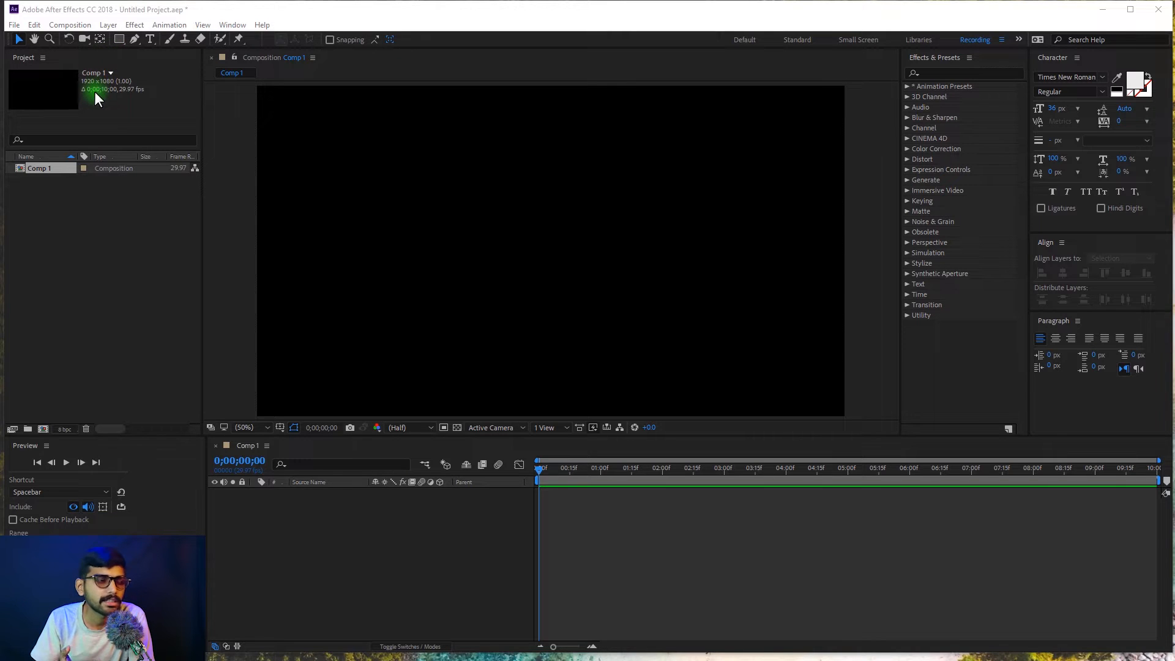
# Draw a landscape rectangle shape with the Rectangle tool in the upper middle of the composition
pyautogui.moveTo(69, 93); pyautogui.dragTo(107, 61)
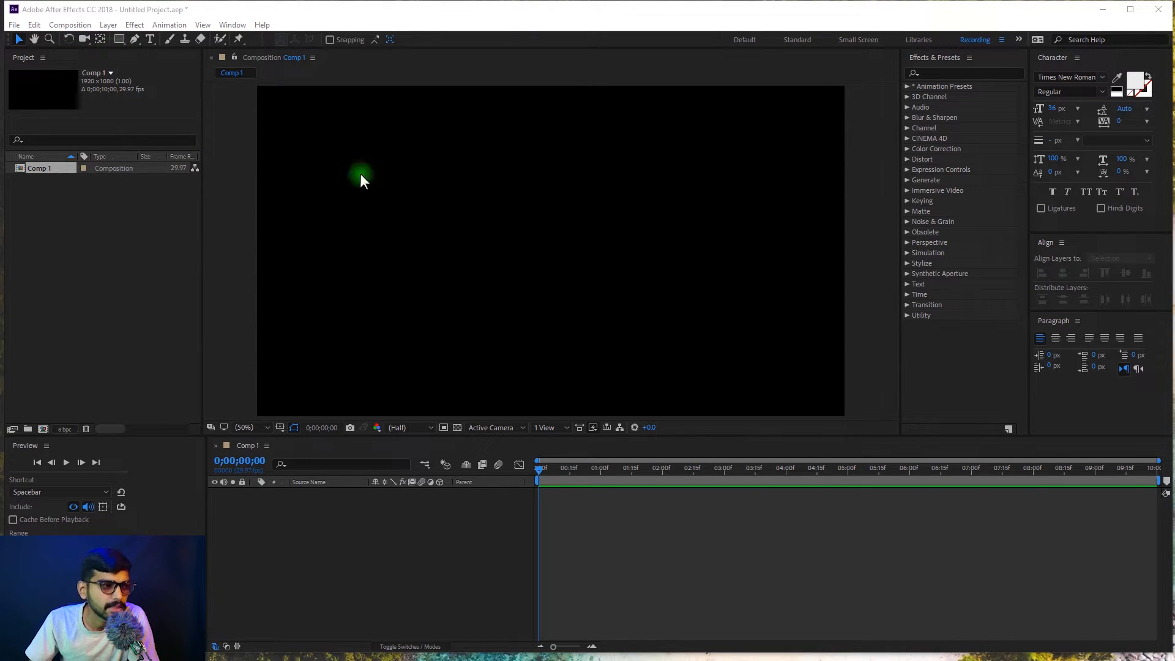
pyautogui.click(119, 39)
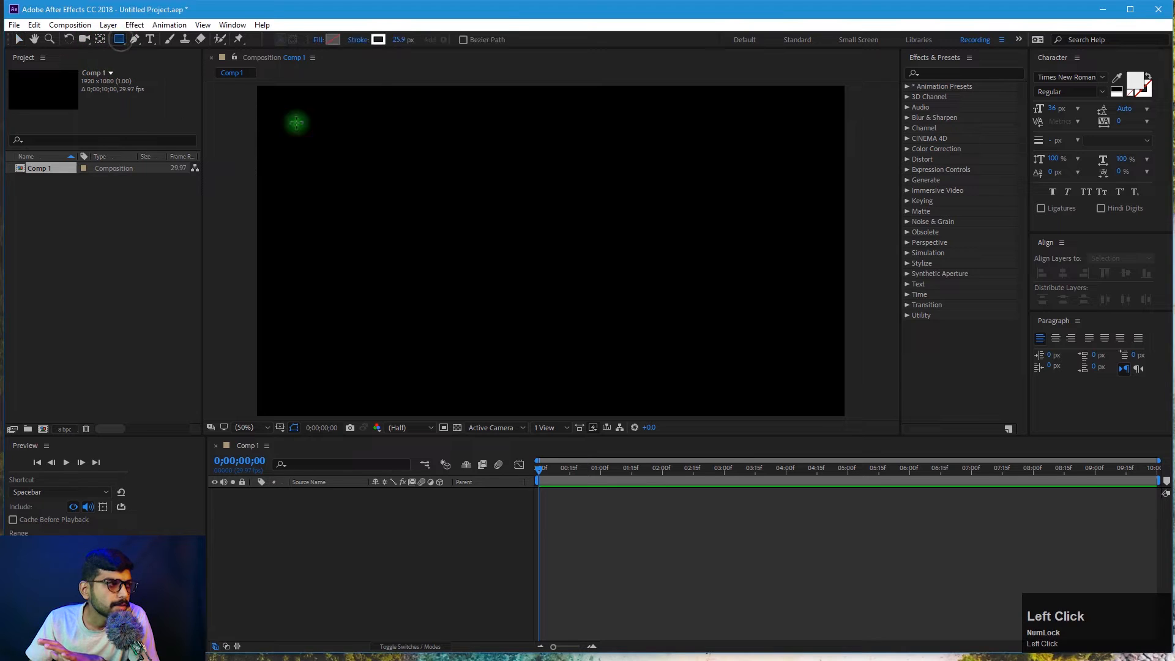
pyautogui.moveTo(116, 38); pyautogui.dragTo(174, 41)
pyautogui.moveTo(447, 154)
pyautogui.mouseDown()
pyautogui.moveTo(560, 228)
pyautogui.moveTo(559, 255)
pyautogui.moveTo(488, 225)
pyautogui.moveTo(549, 256)
pyautogui.moveTo(573, 291)
pyautogui.moveTo(514, 244)
pyautogui.moveTo(624, 265)
pyautogui.moveTo(501, 215)
pyautogui.moveTo(420, 253)
pyautogui.mouseUp()
pyautogui.press('shift')
pyautogui.moveTo(506, 293)
pyautogui.mouseDown()
pyautogui.moveTo(498, 189)
pyautogui.moveTo(551, 255)
pyautogui.moveTo(464, 184)
pyautogui.moveTo(683, 213)
pyautogui.moveTo(617, 236)
pyautogui.moveTo(695, 301)
pyautogui.moveTo(578, 274)
pyautogui.moveTo(629, 268)
pyautogui.mouseUp()
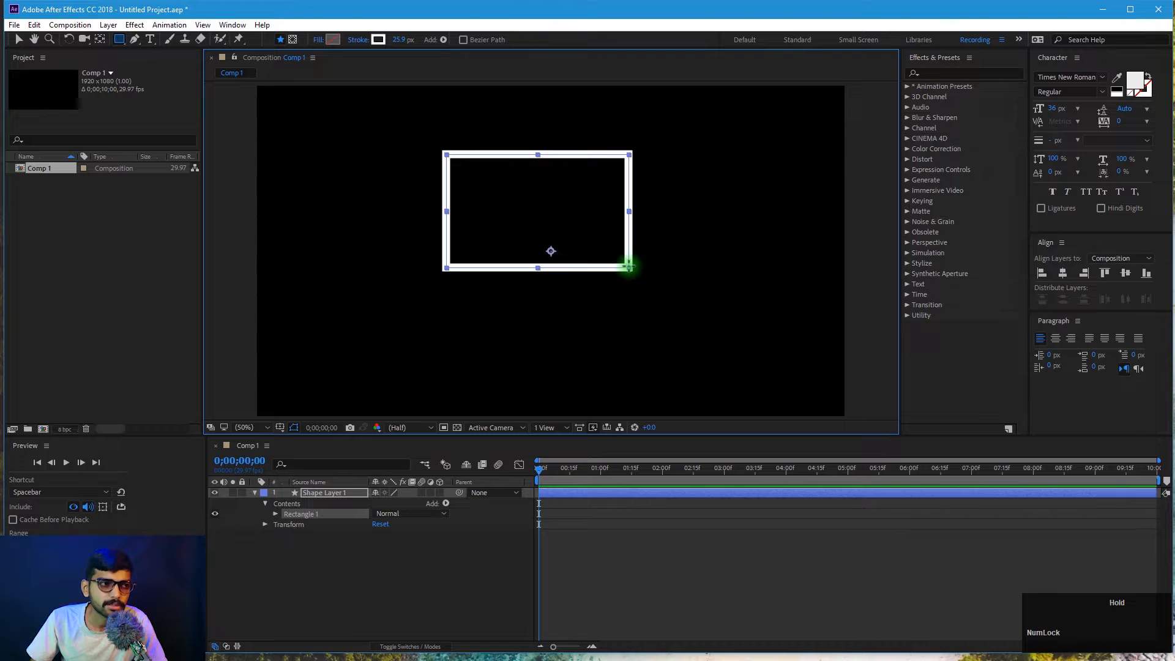
# Move the shape layer's anchor point to the centre of the rectangle with the Pan Behind tool
pyautogui.click(101, 39)
pyautogui.moveTo(551, 251); pyautogui.dragTo(544, 213)
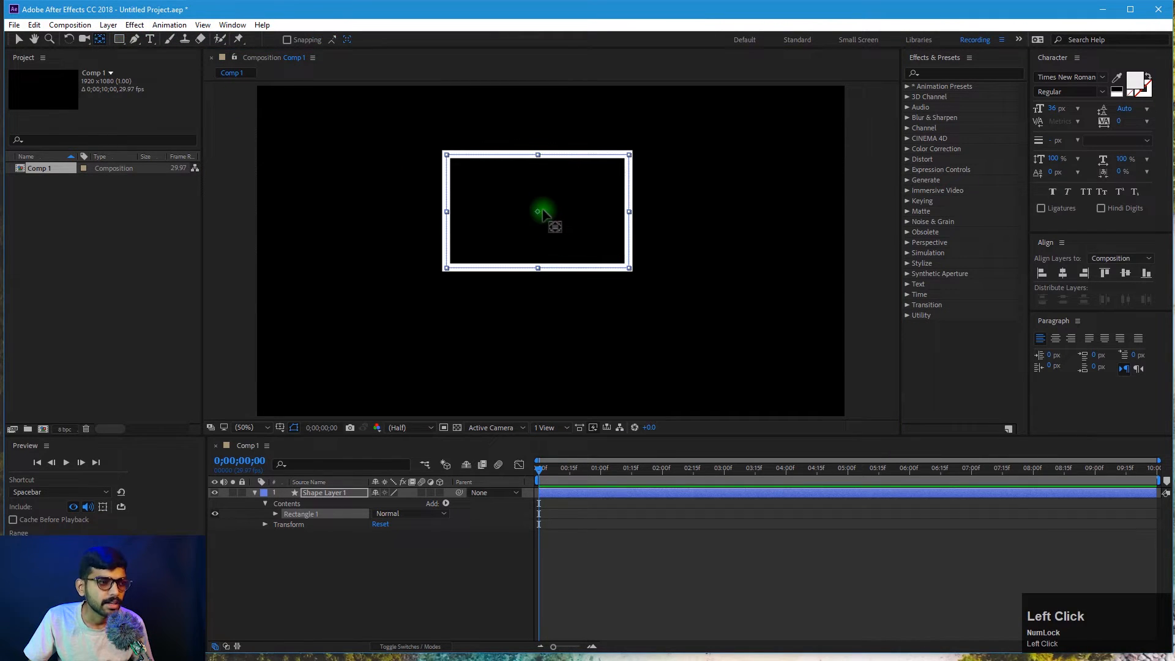
pyautogui.click(742, 256)
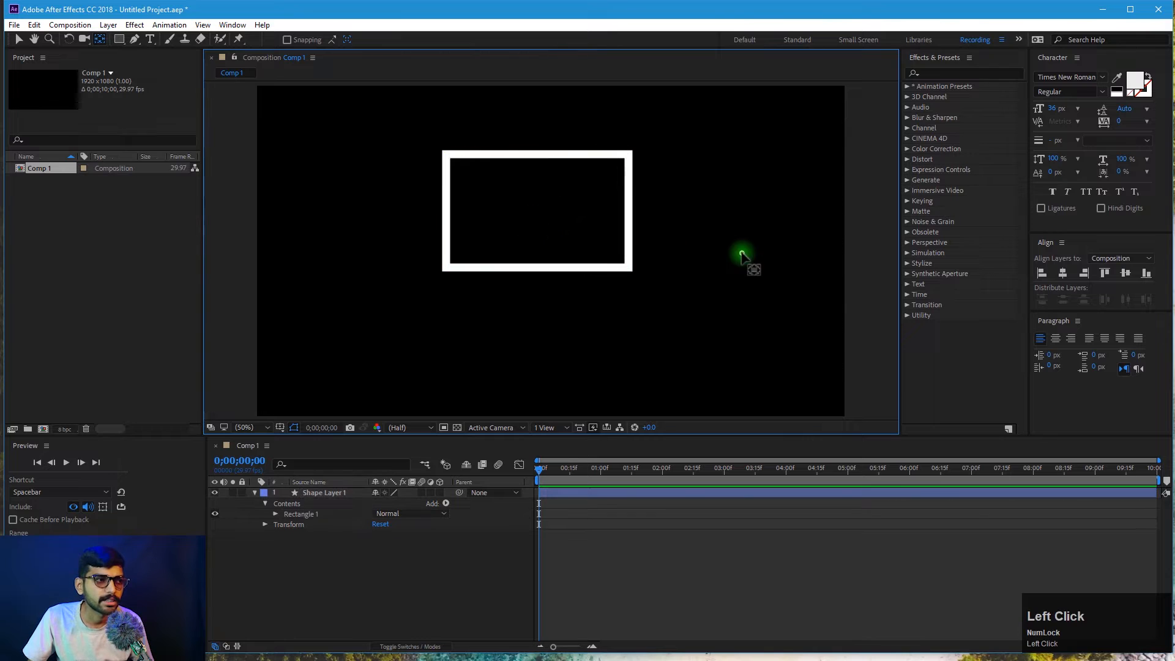
pyautogui.click(580, 256)
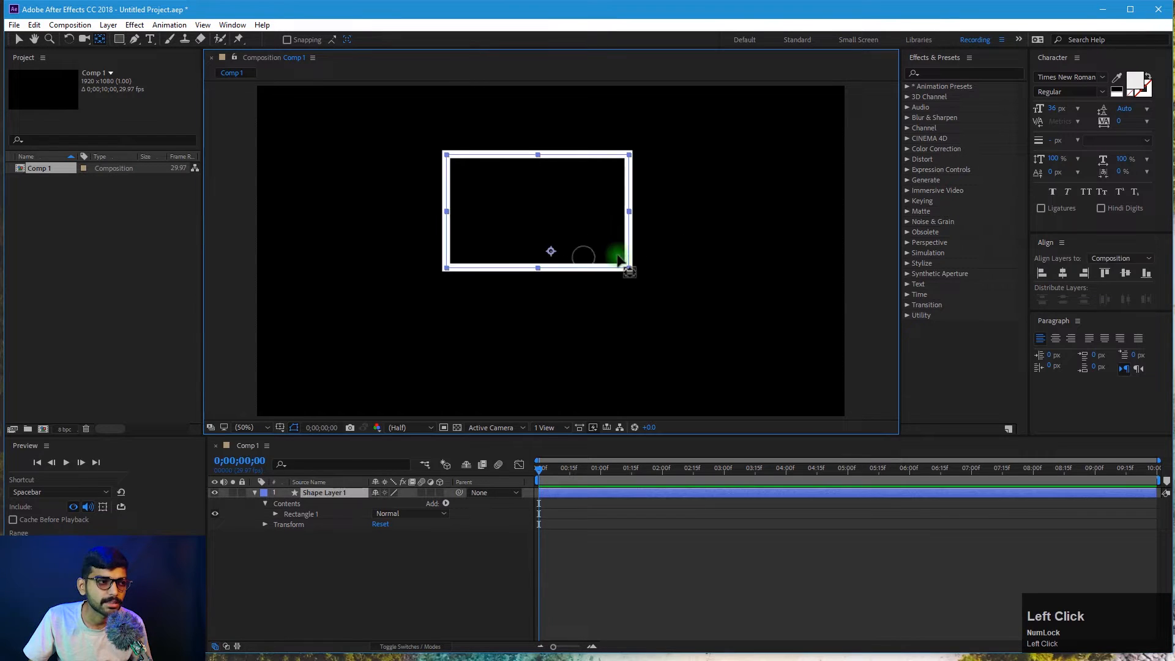
pyautogui.moveTo(551, 251); pyautogui.dragTo(538, 213)
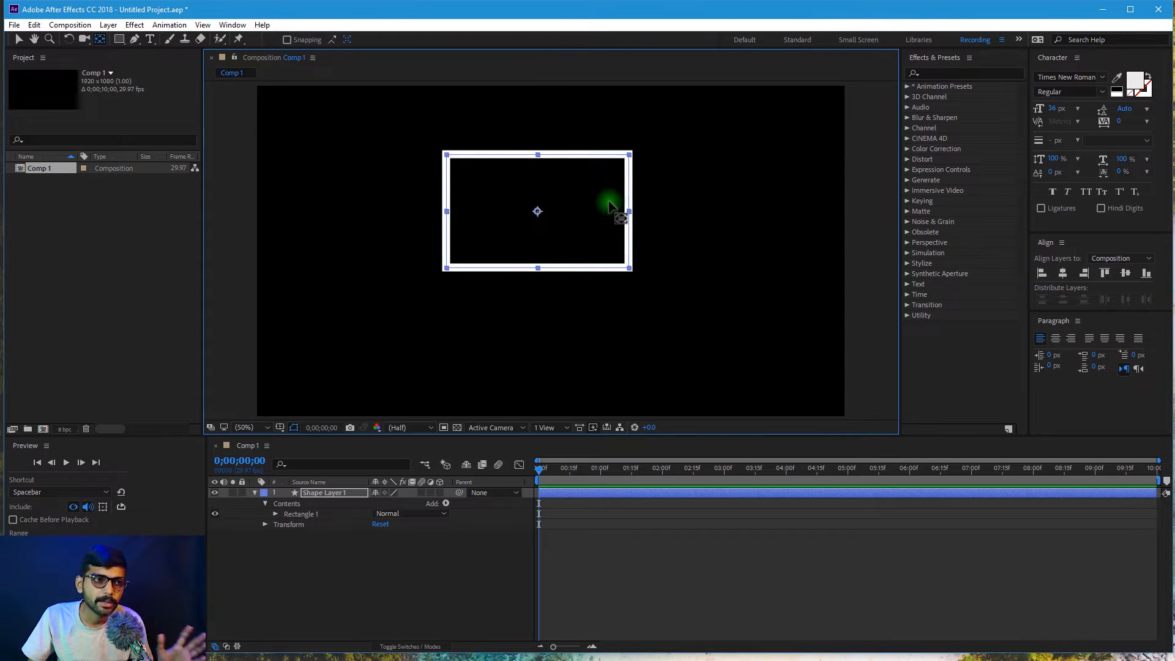
# Collapse the shape layer's Contents, expand its Transform properties, and move the rectangle lower in the frame to about position 978, 689
pyautogui.keyDown('ctrl'); pyautogui.click(405, 527); pyautogui.keyUp('ctrl')
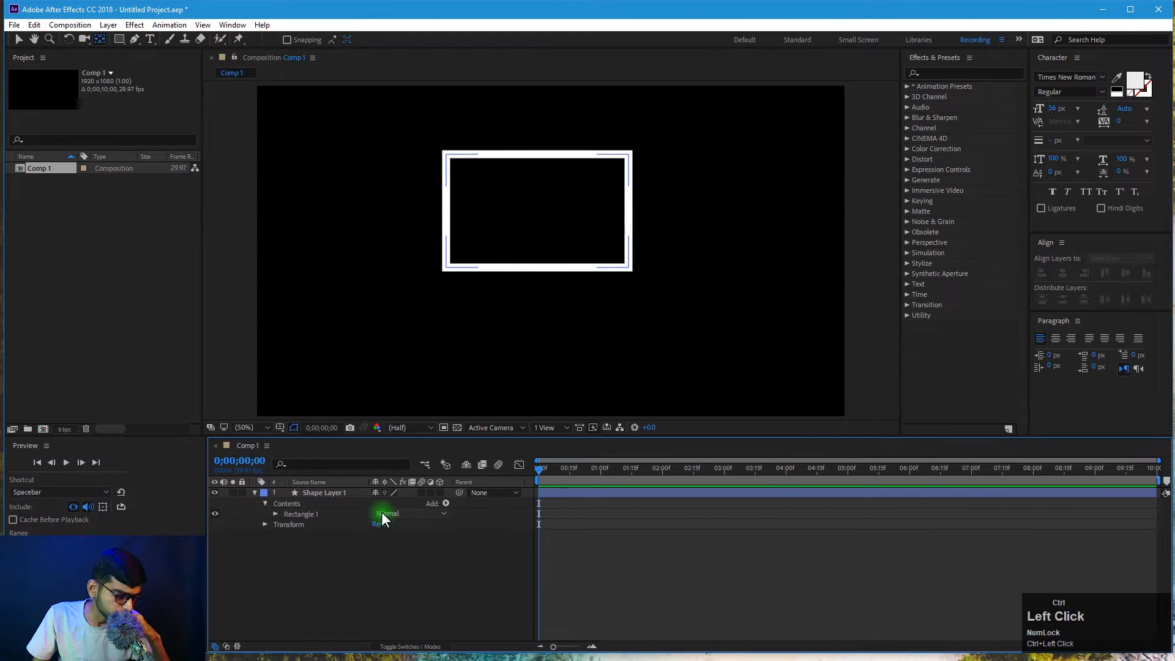
pyautogui.click(310, 489)
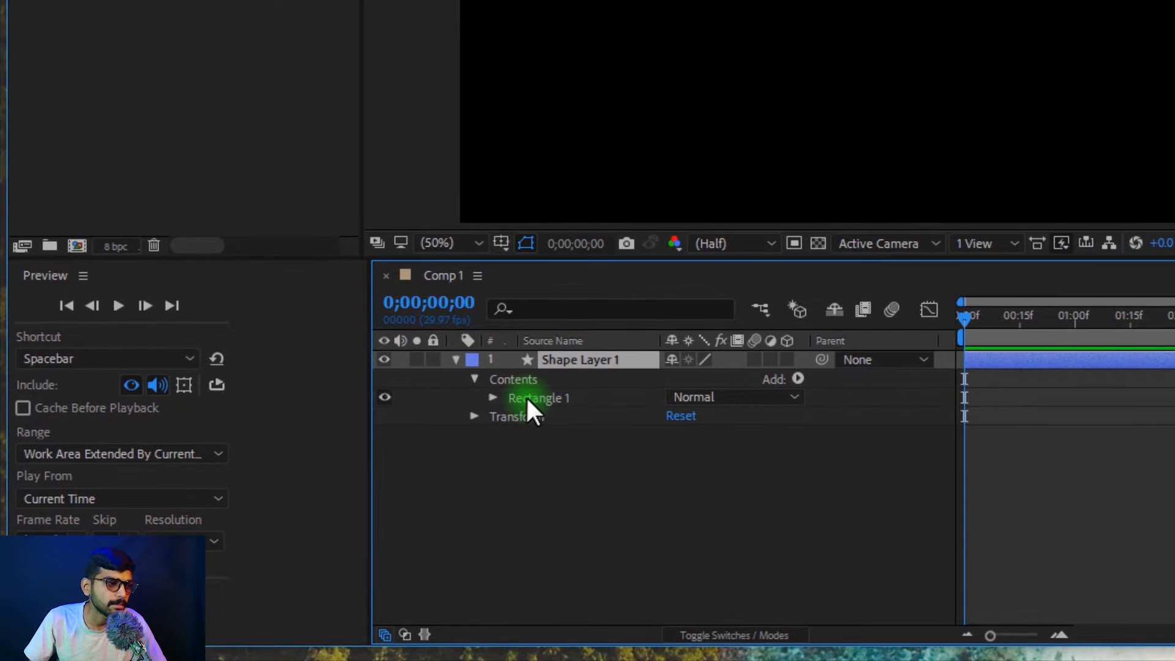
pyautogui.click(527, 397)
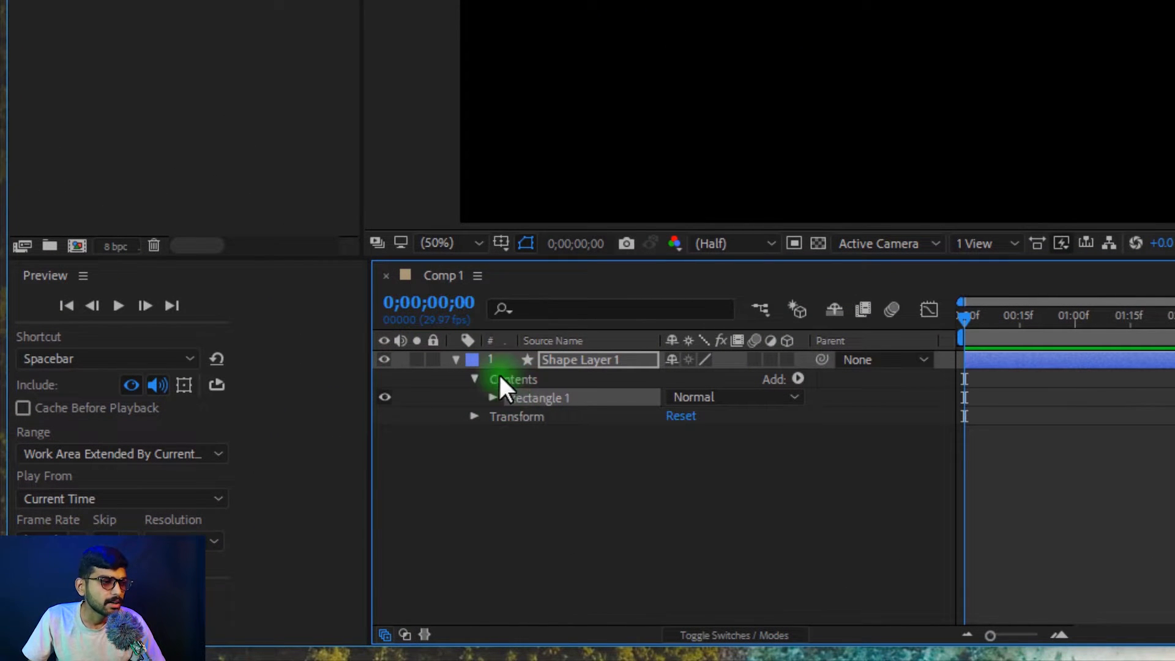
pyautogui.click(483, 377)
pyautogui.click(476, 377)
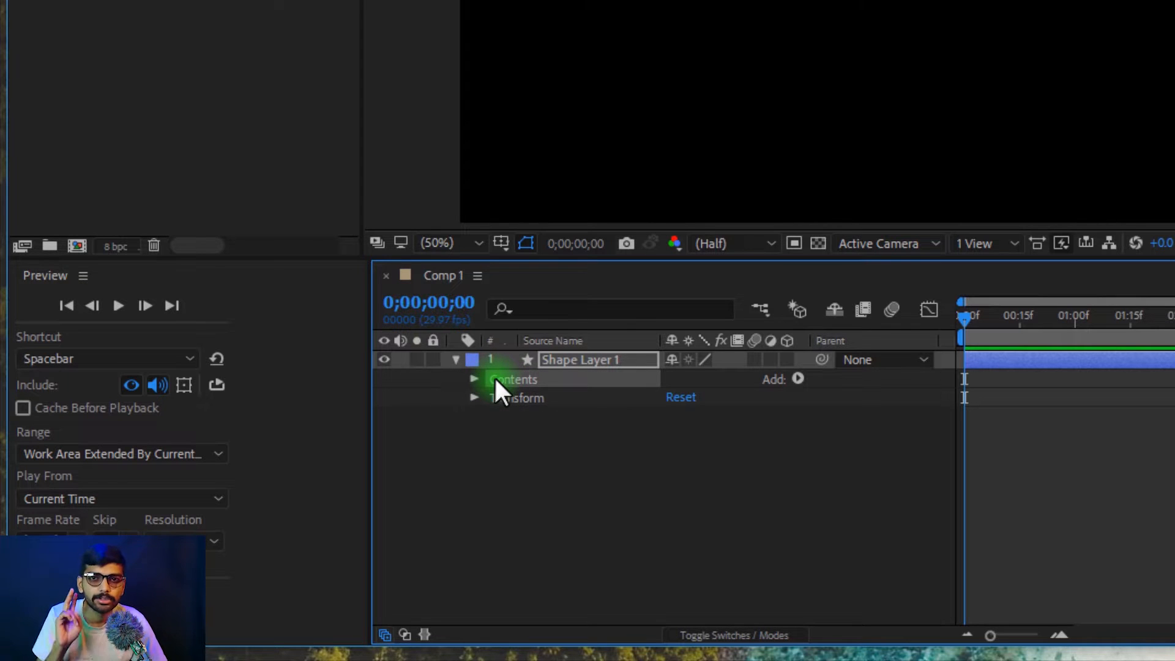
pyautogui.click(505, 398)
pyautogui.click(475, 397)
pyautogui.click(491, 377)
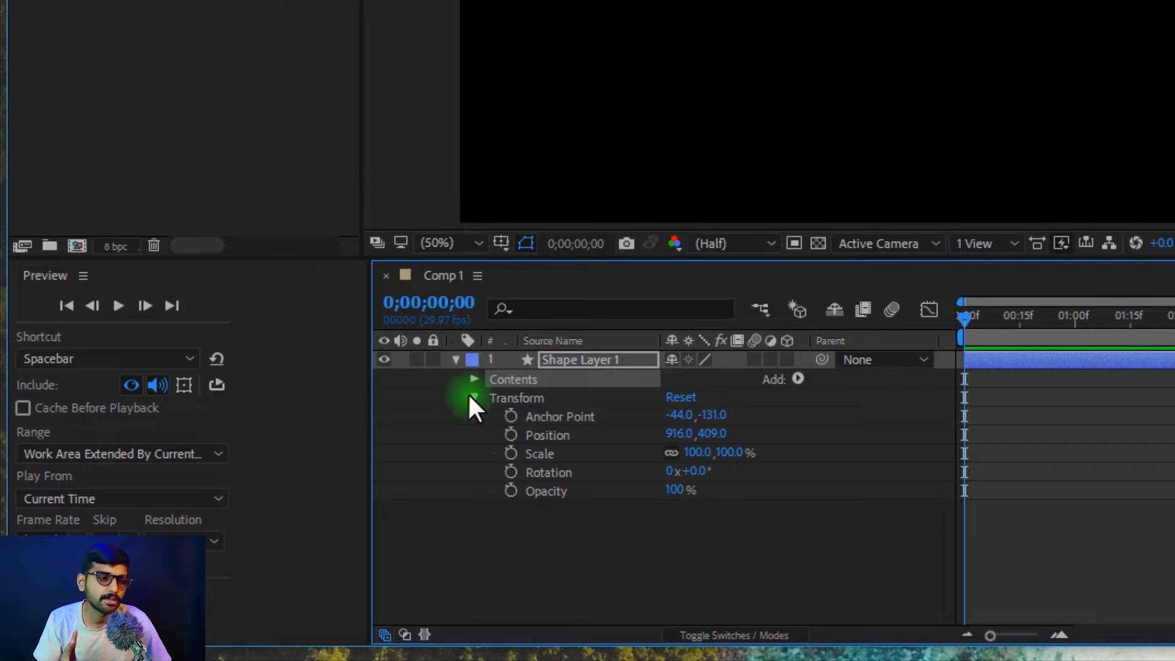
pyautogui.click(512, 398)
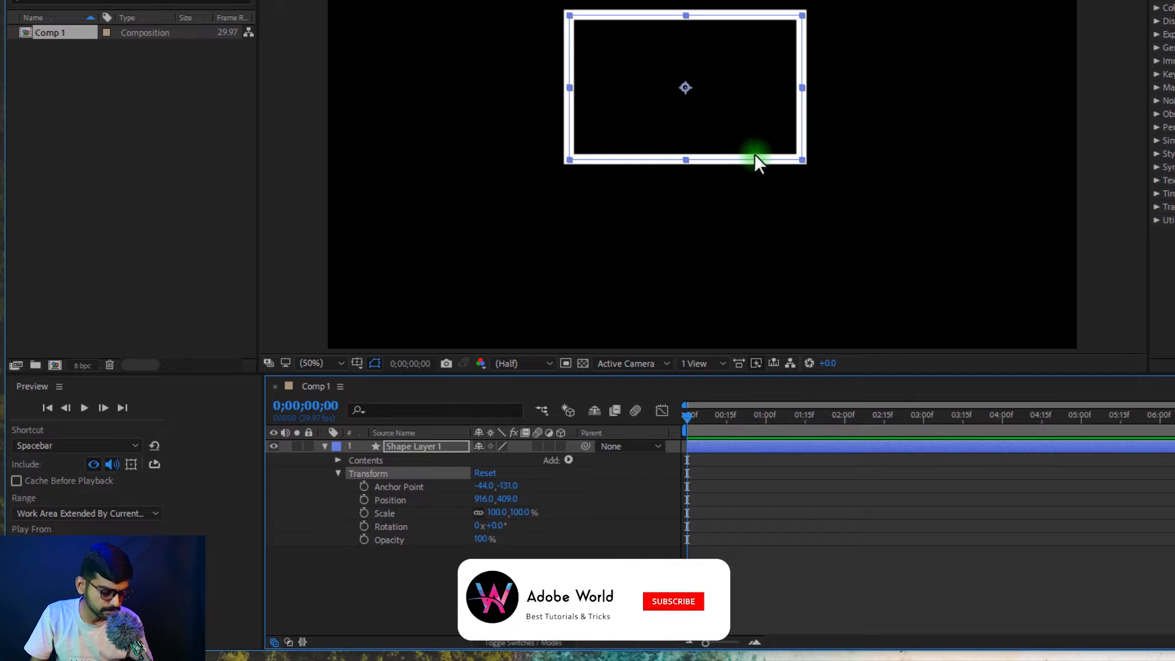
pyautogui.moveTo(738, 160); pyautogui.dragTo(756, 268)
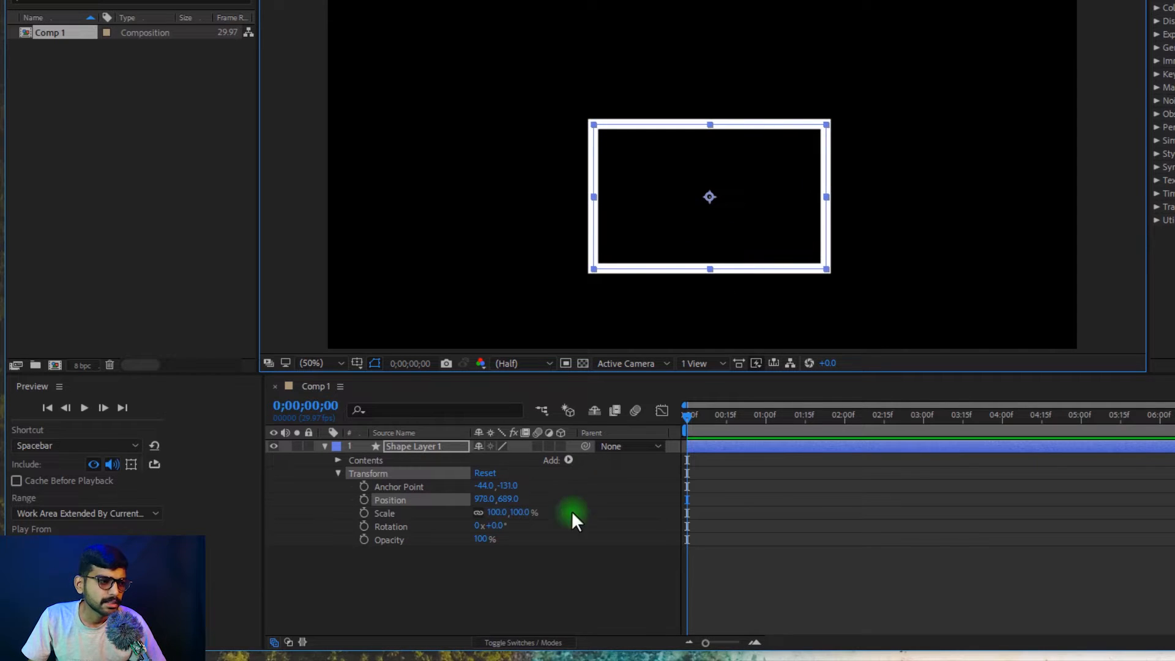
# Try scaling the rectangle uniformly to 111% and squeezing its horizontal scale to -33.6%, undoing each change, and collapse the Transform properties
pyautogui.moveTo(524, 516)
pyautogui.mouseDown()
pyautogui.moveTo(512, 511)
pyautogui.moveTo(526, 507)
pyautogui.mouseUp()
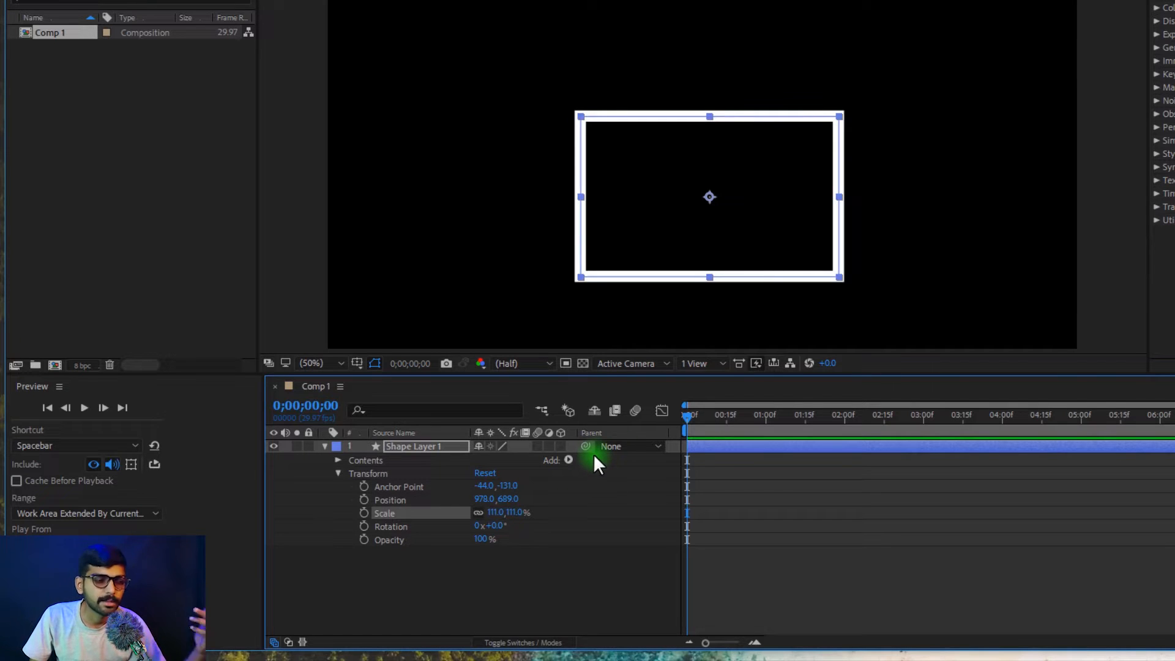
pyautogui.hotkey('ctrl', 'z')
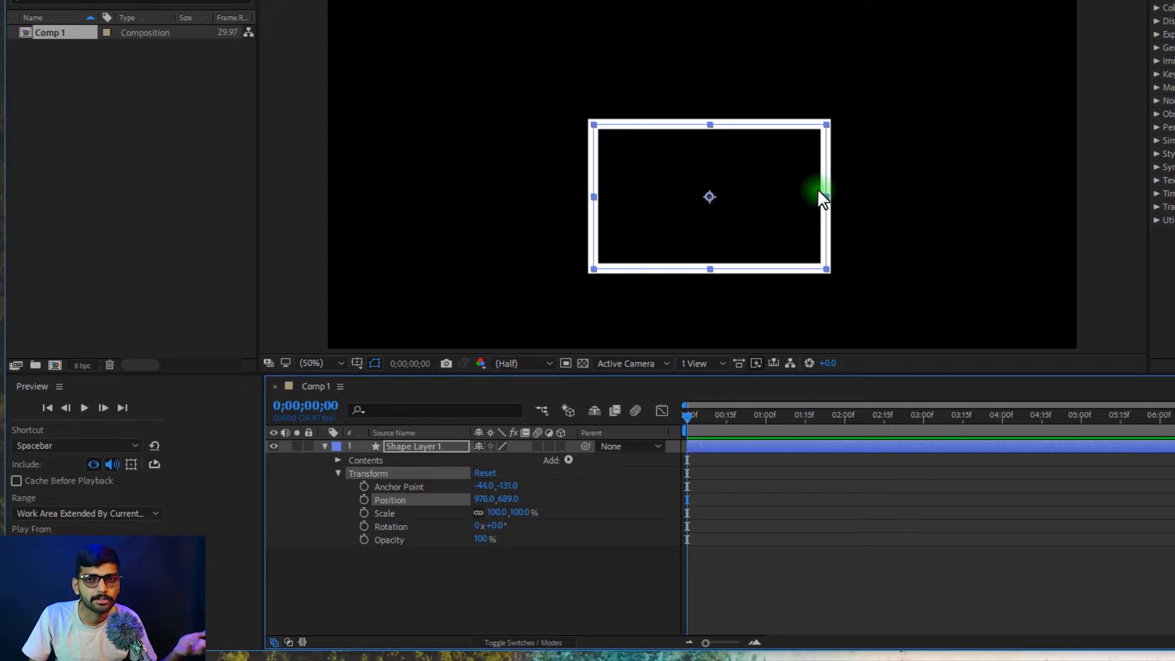
pyautogui.moveTo(827, 197); pyautogui.dragTo(669, 200)
pyautogui.click(873, 129)
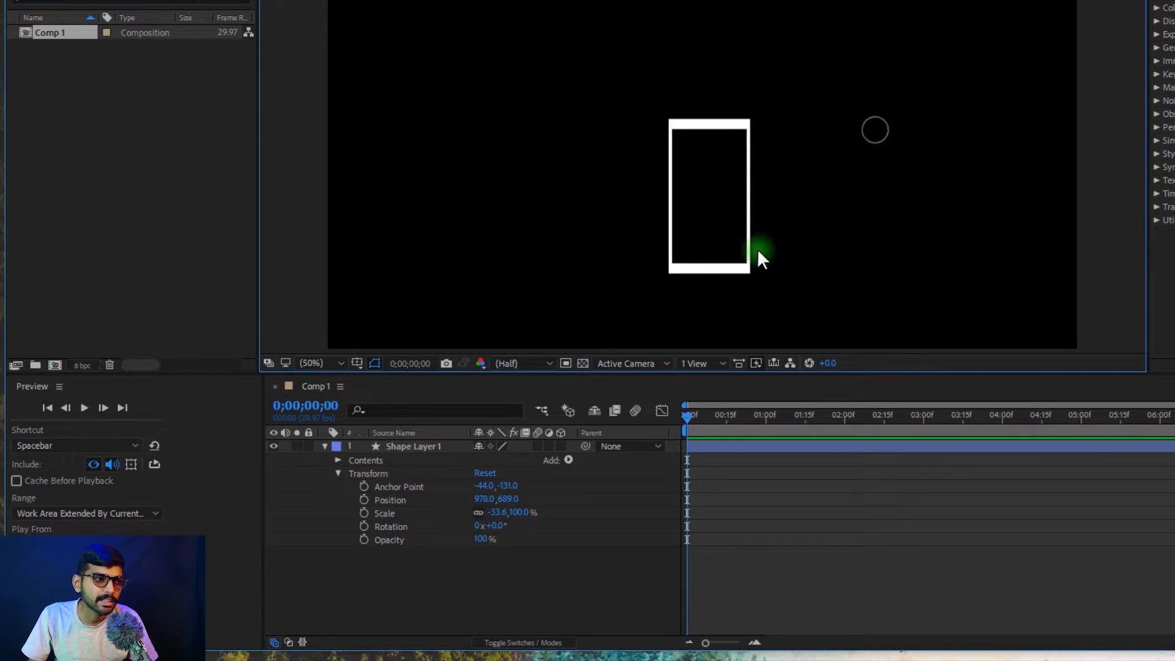
pyautogui.moveTo(536, 79); pyautogui.dragTo(720, 278)
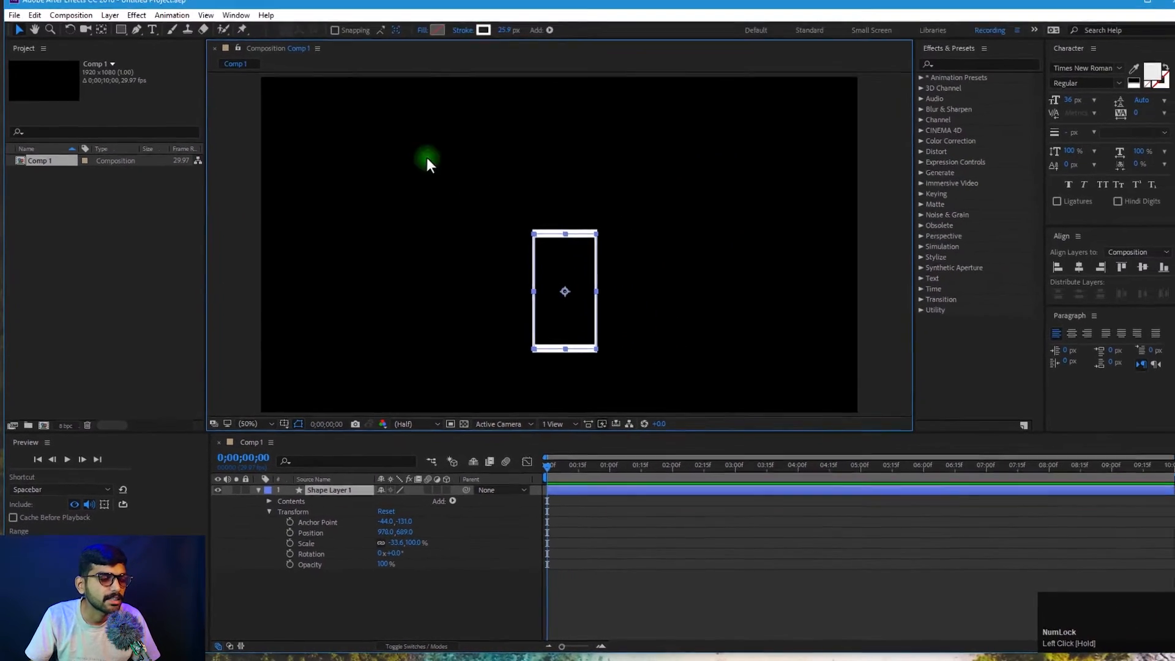
pyautogui.moveTo(538, 30); pyautogui.dragTo(817, 260)
pyautogui.moveTo(640, 344); pyautogui.dragTo(628, 361)
pyautogui.moveTo(493, 34); pyautogui.dragTo(486, 38)
pyautogui.click(392, 533)
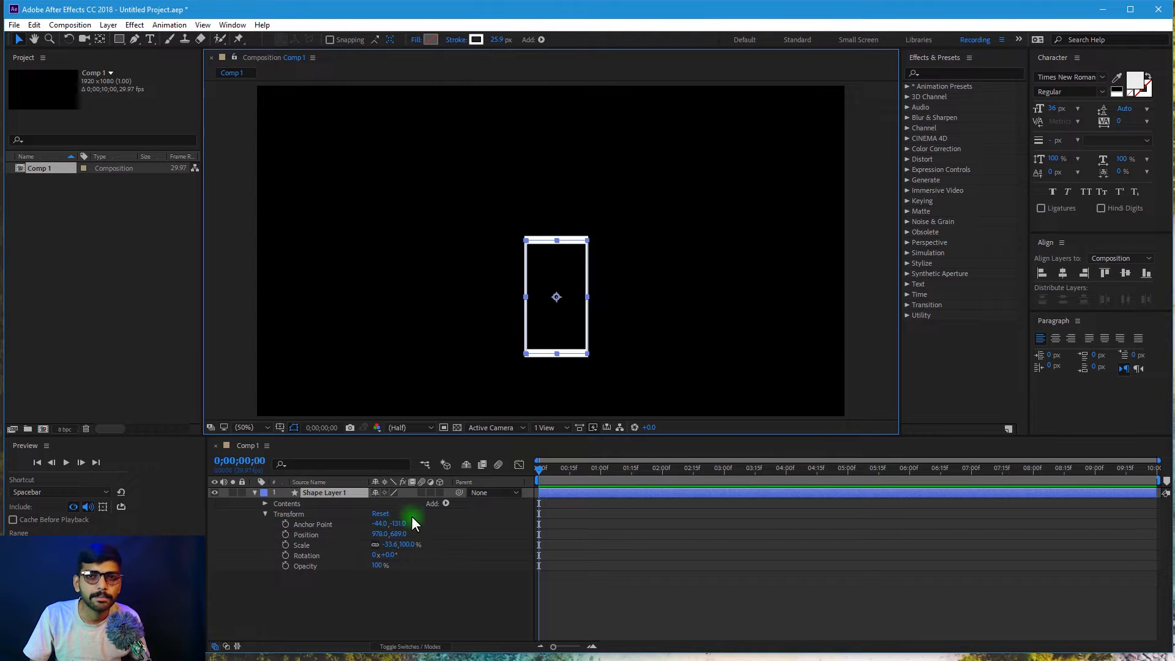
pyautogui.hotkey('ctrl', 'z')
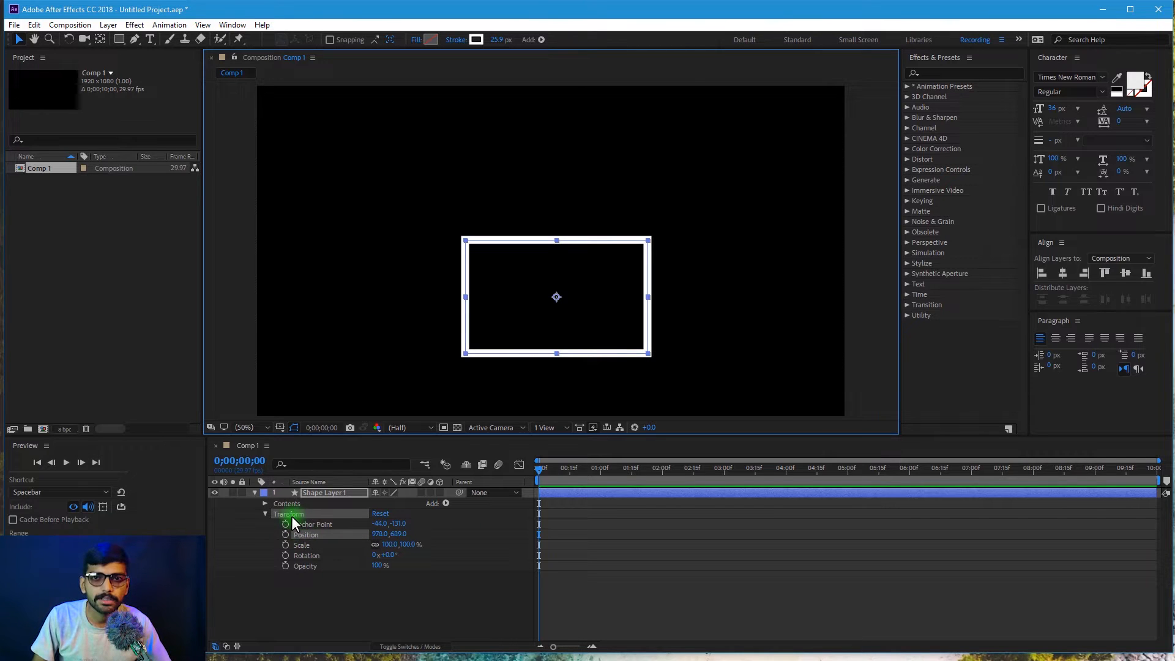
pyautogui.click(266, 513)
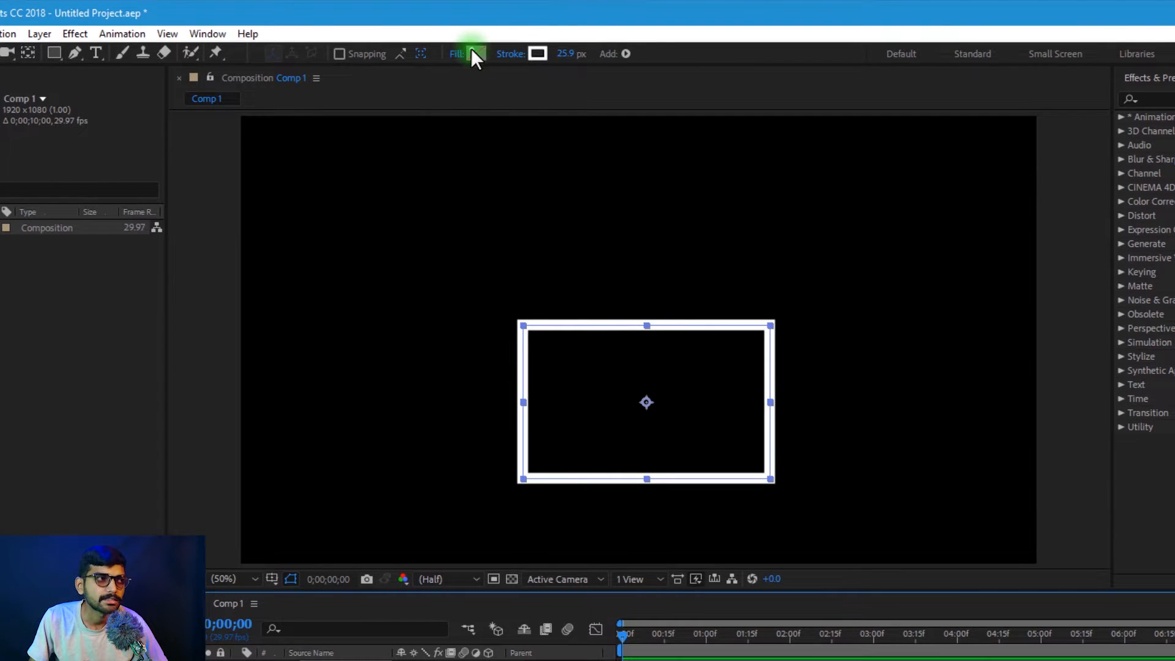
# Look at the rectangle's Shape Fill Color picker and cancel it without changing the colour
pyautogui.click(473, 52)
pyautogui.moveTo(1020, 163); pyautogui.dragTo(1020, 153)
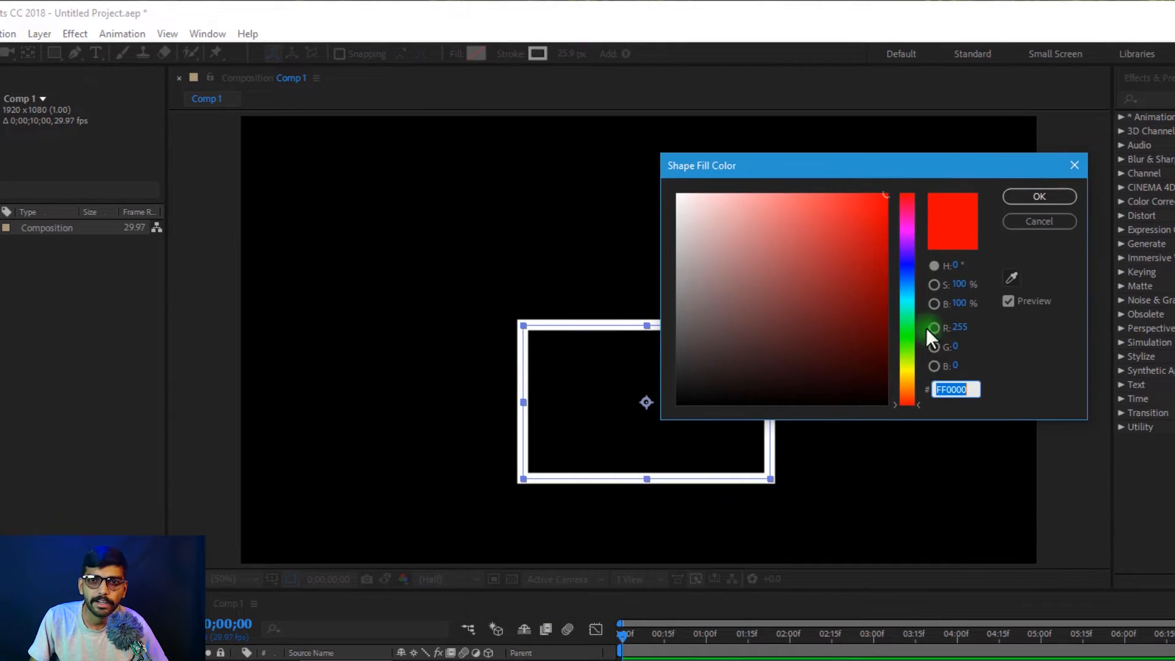
pyautogui.click(1044, 224)
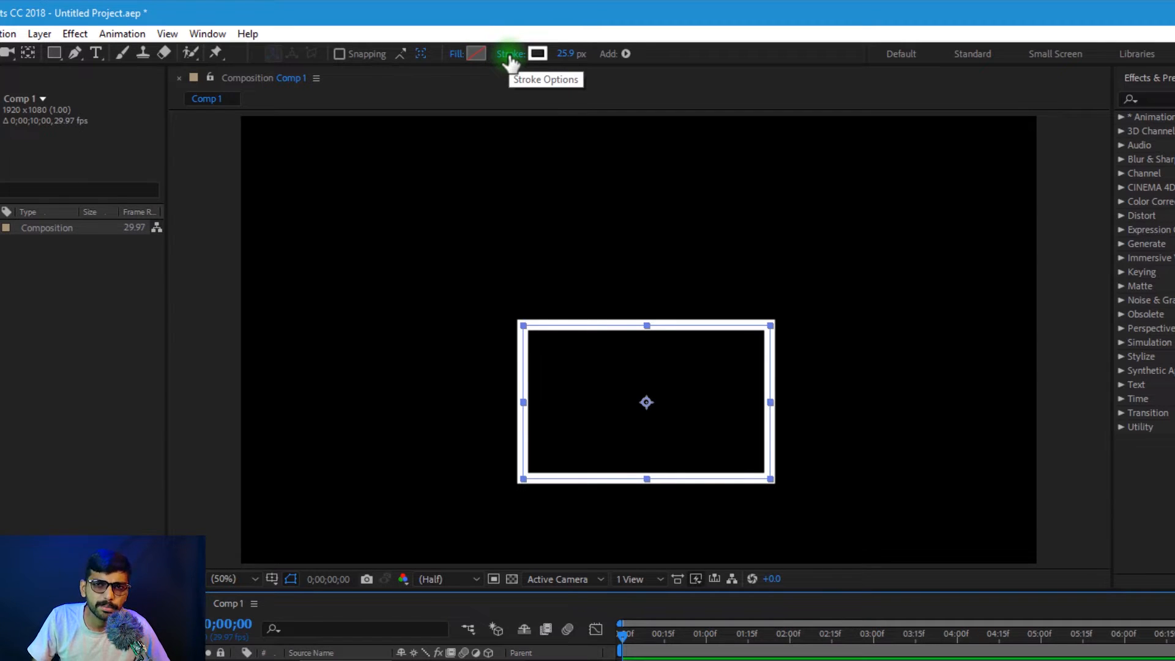
pyautogui.click(475, 55)
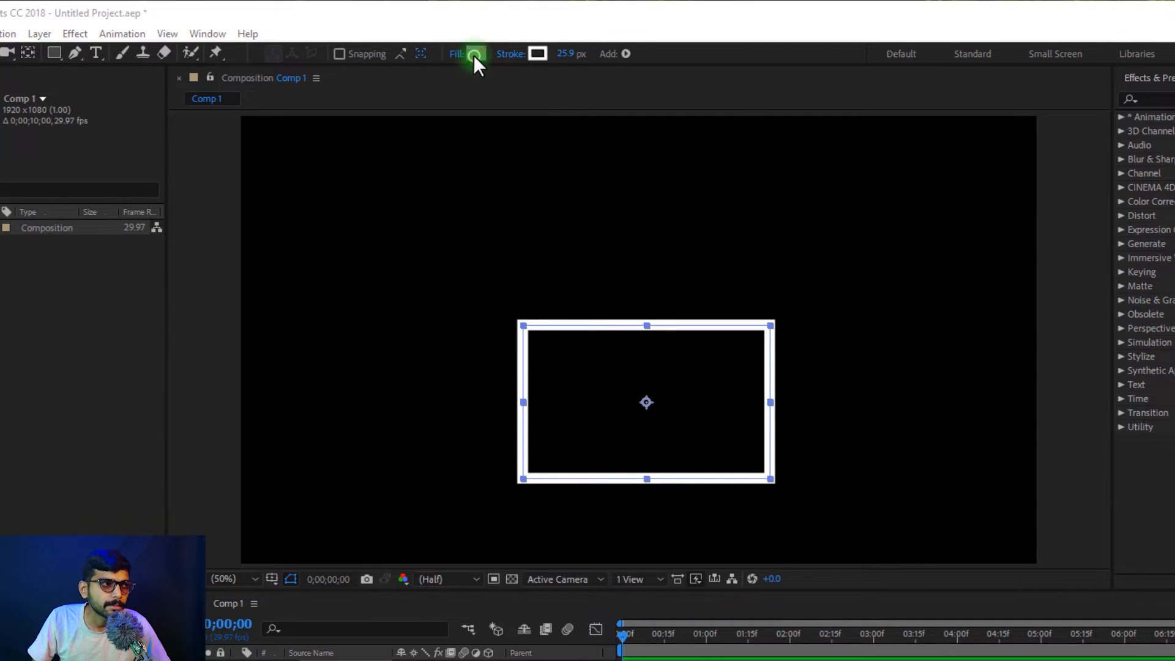
pyautogui.click(1032, 221)
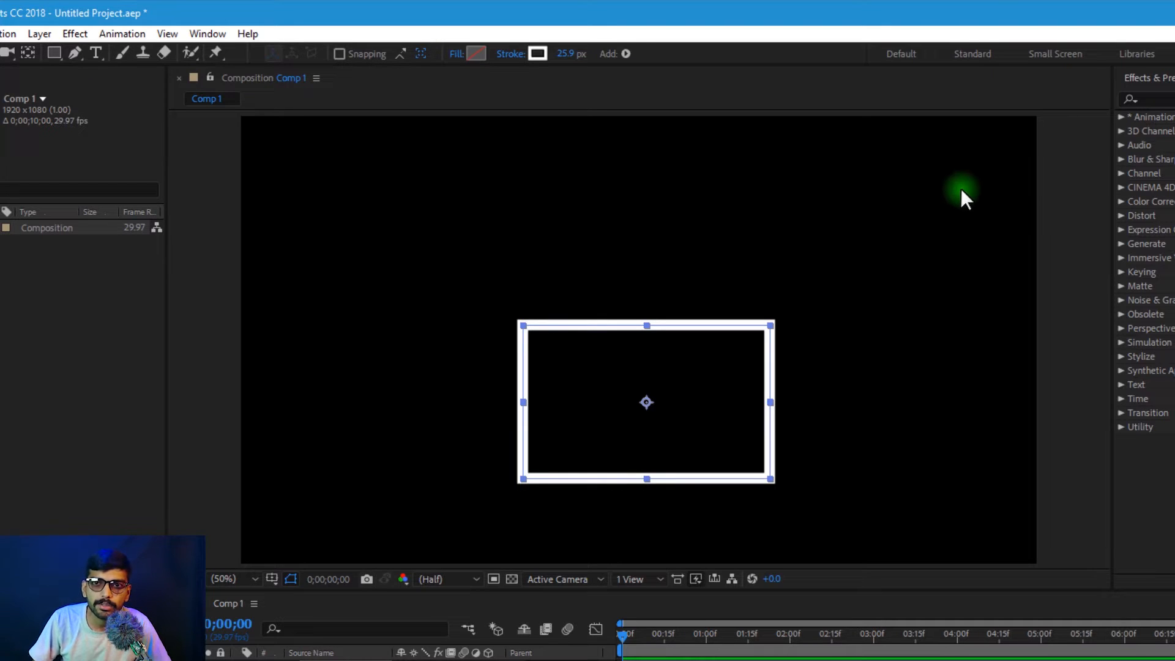
# Try the solid, Linear Gradient and Radial Gradient fill types on the rectangle, and cancel the fill options
pyautogui.click(458, 57)
pyautogui.moveTo(710, 409); pyautogui.dragTo(934, 201)
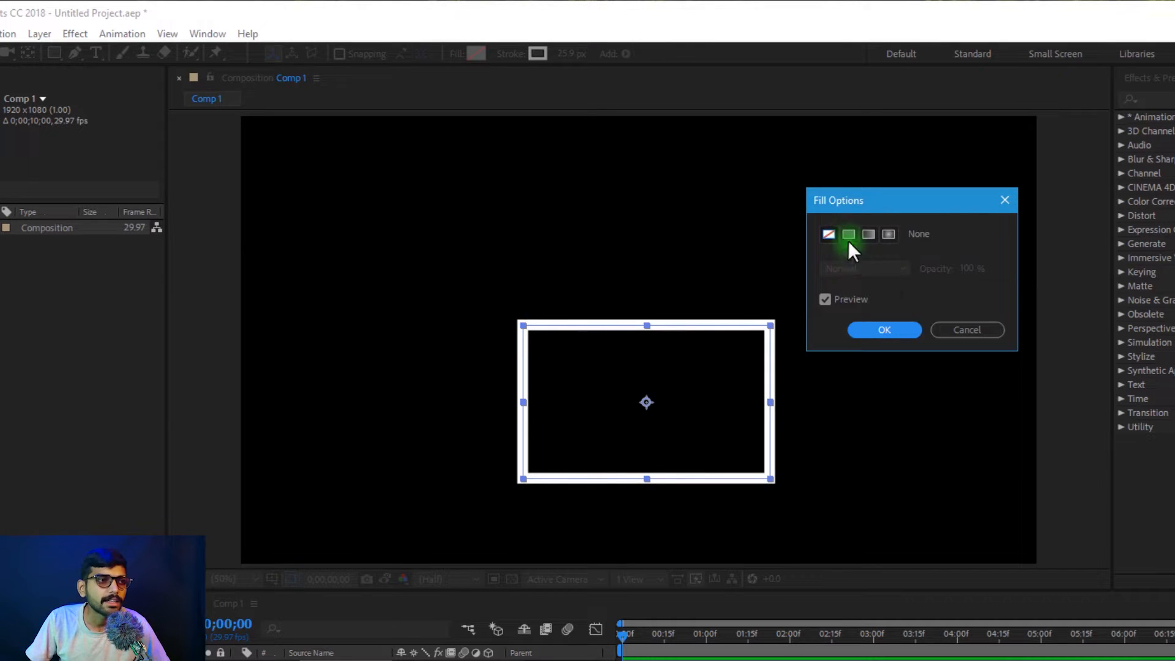
pyautogui.click(846, 235)
pyautogui.click(868, 234)
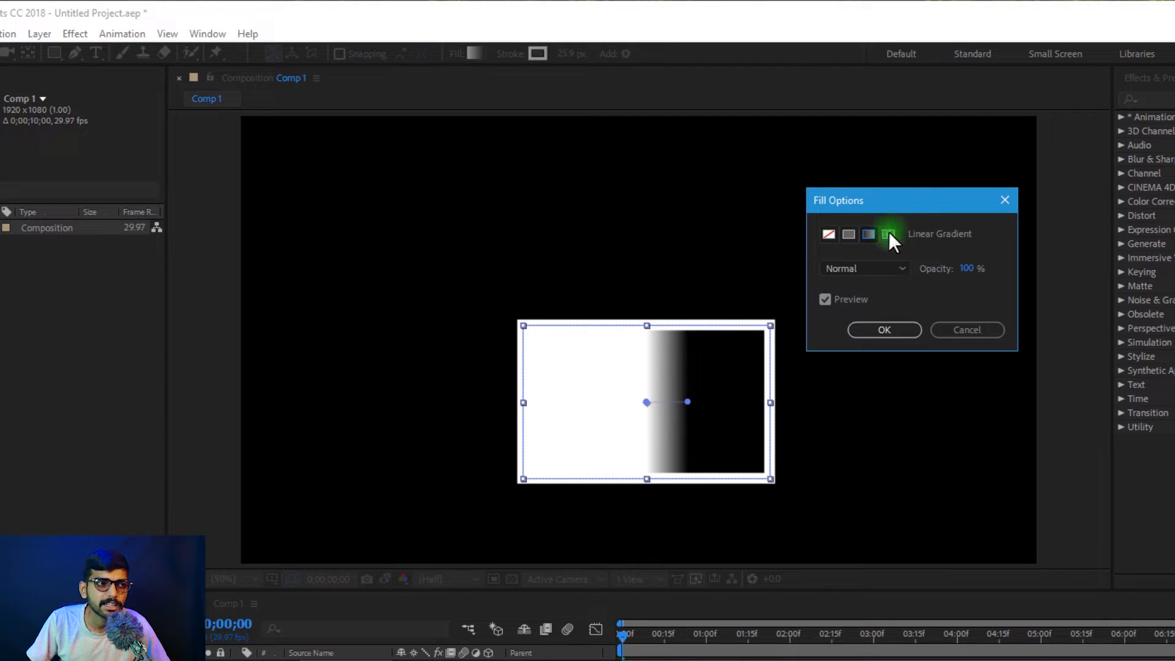
pyautogui.click(889, 233)
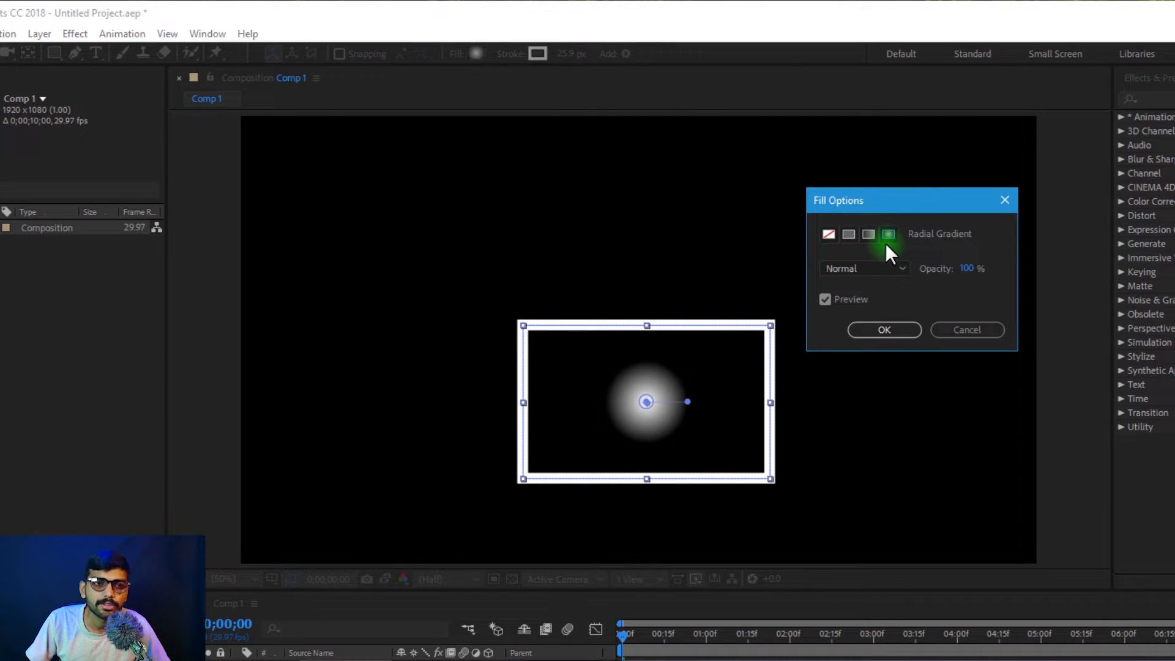
pyautogui.click(973, 331)
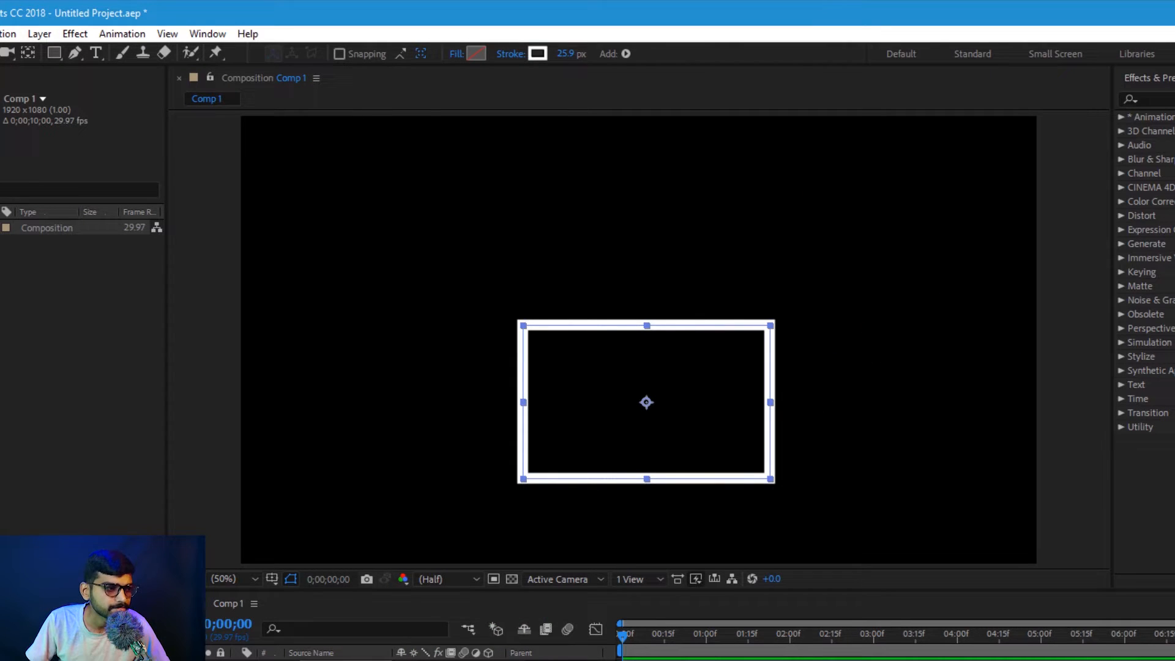
# Try a white fill colour on the rectangle and cancel the change
pyautogui.click(476, 53)
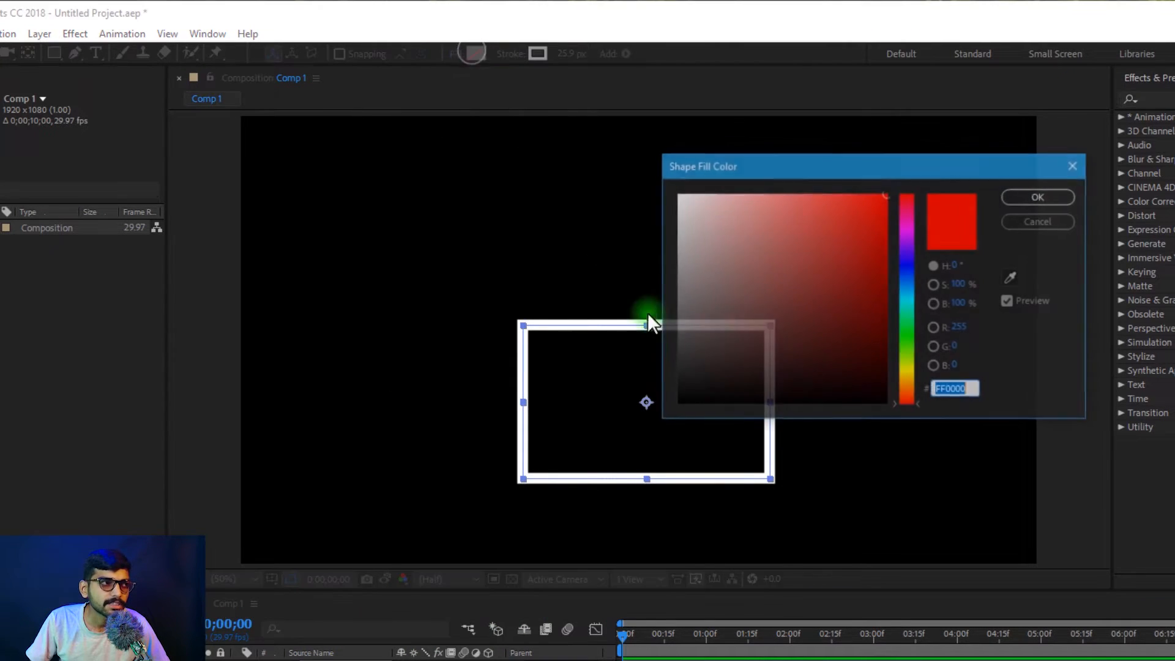
pyautogui.click(841, 200)
pyautogui.moveTo(770, 239); pyautogui.dragTo(645, 163)
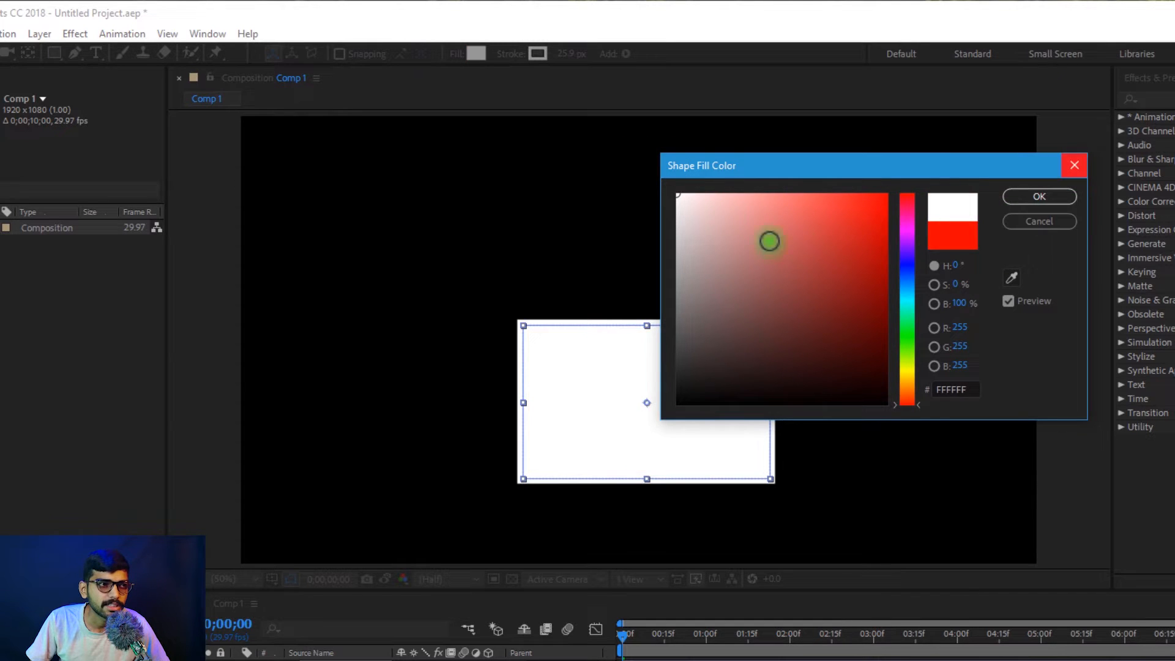
pyautogui.click(1047, 222)
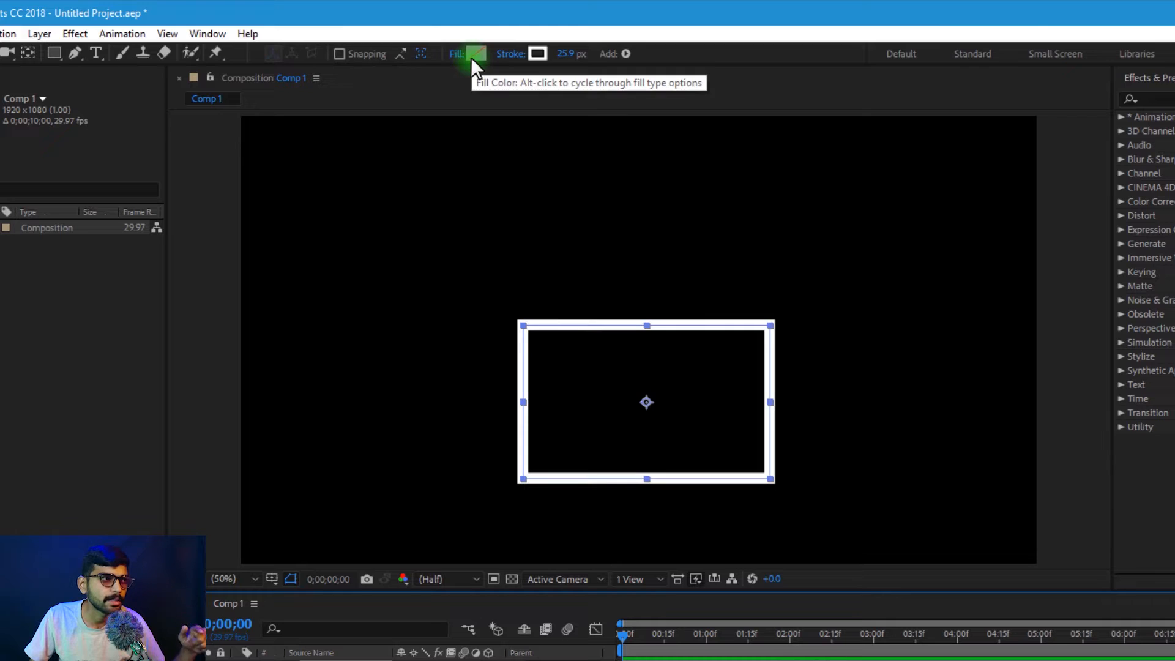
# Set the rectangle's fill colour to a bright, saturated blue with a hue of 230°
pyautogui.click(471, 60)
pyautogui.moveTo(763, 241); pyautogui.dragTo(649, 325)
pyautogui.click(908, 273)
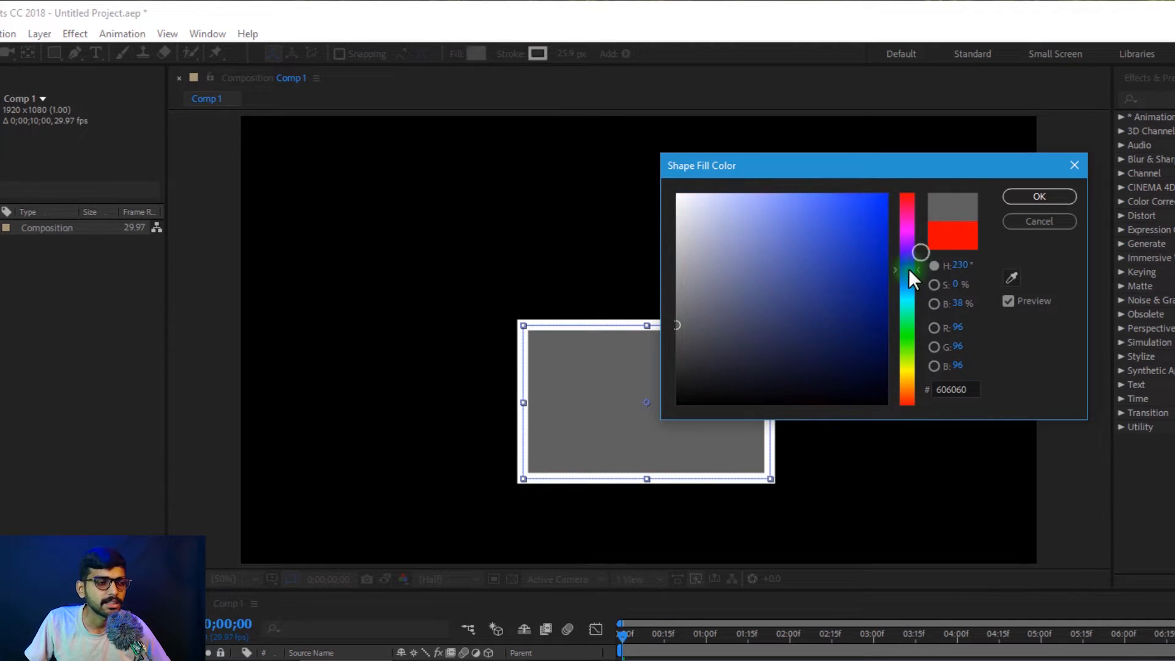
pyautogui.click(856, 224)
pyautogui.click(1023, 197)
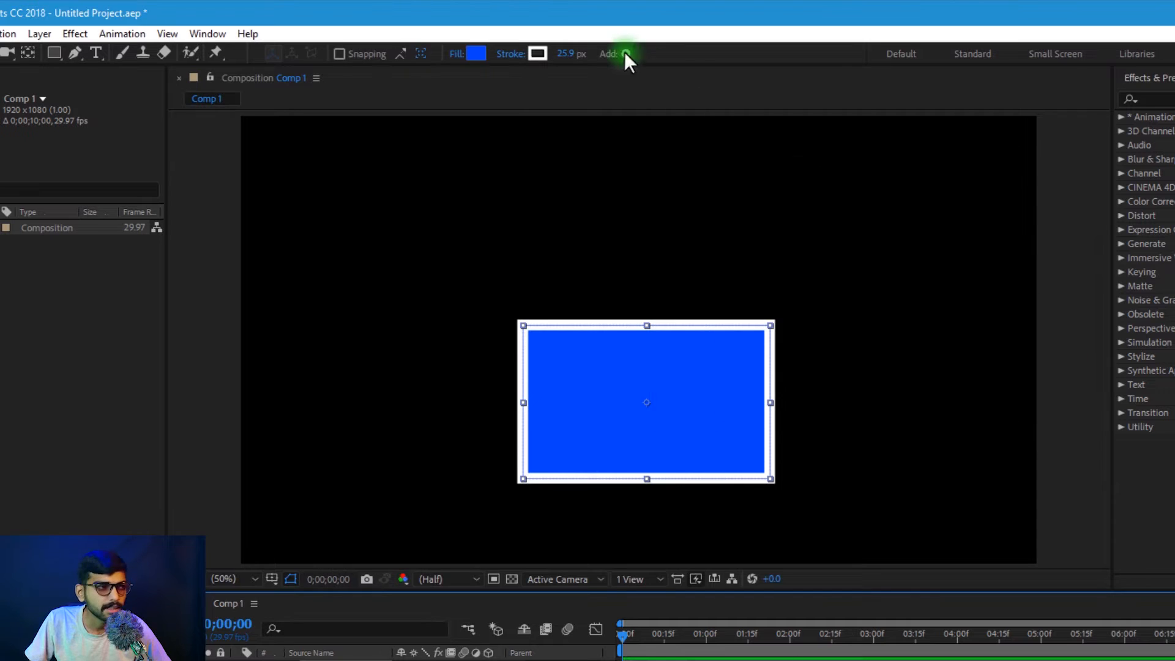
# Try the Linear Gradient, Radial Gradient and Solid Color stroke types on the rectangle, and cancel the stroke options
pyautogui.click(513, 56)
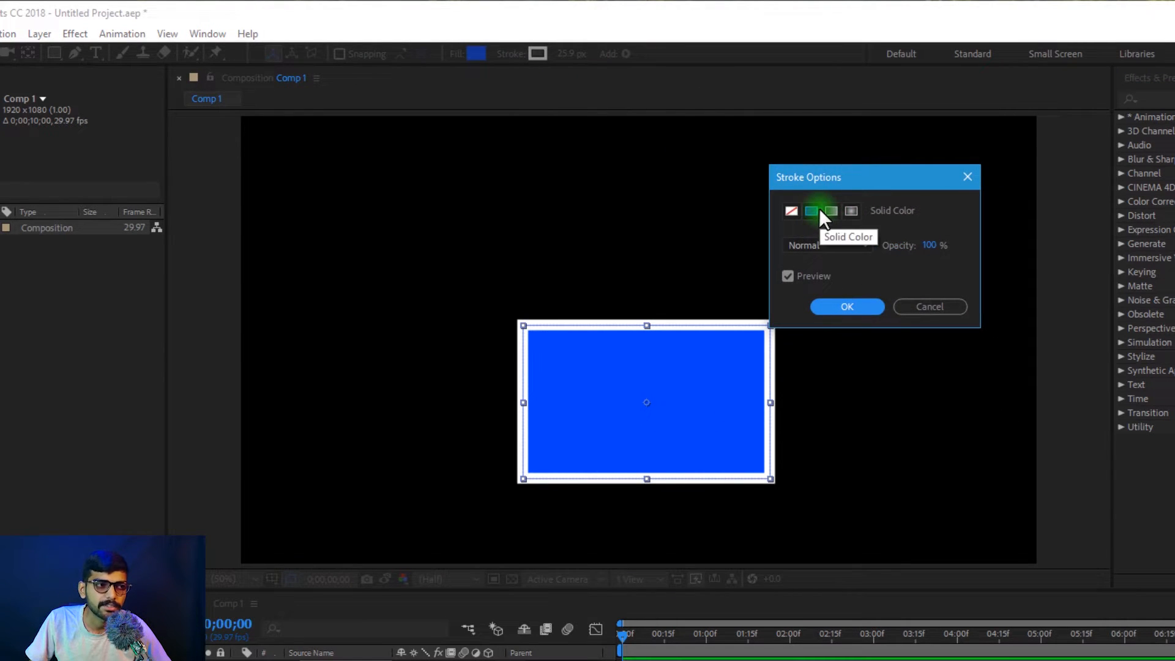
pyautogui.click(830, 211)
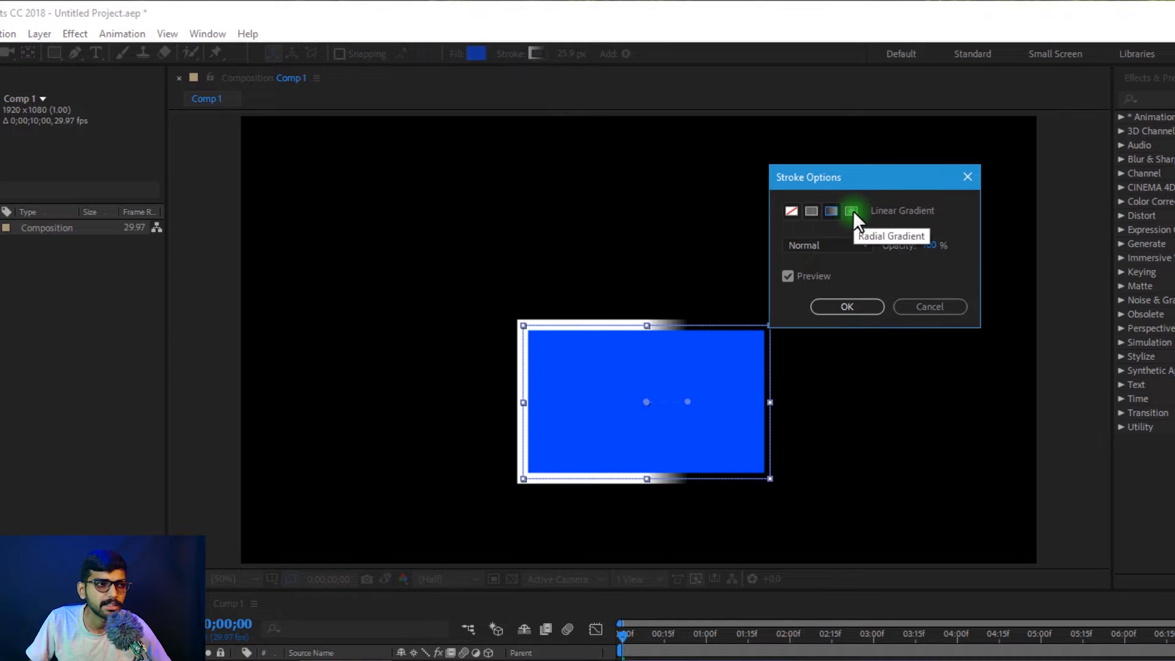
pyautogui.click(850, 211)
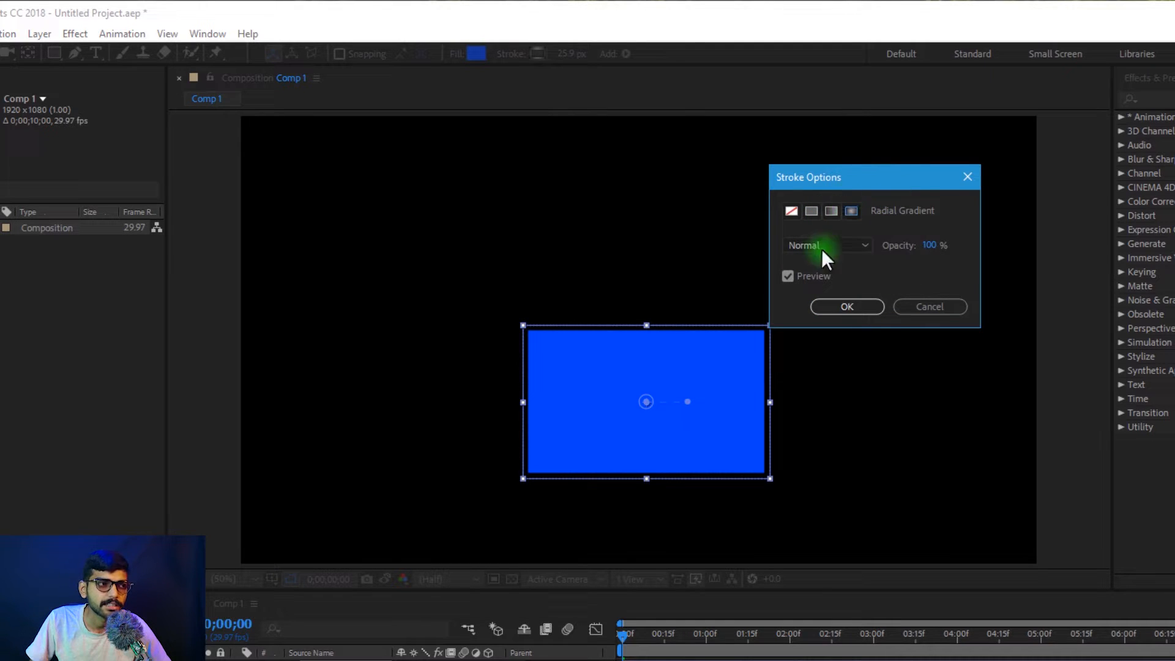
pyautogui.click(648, 399)
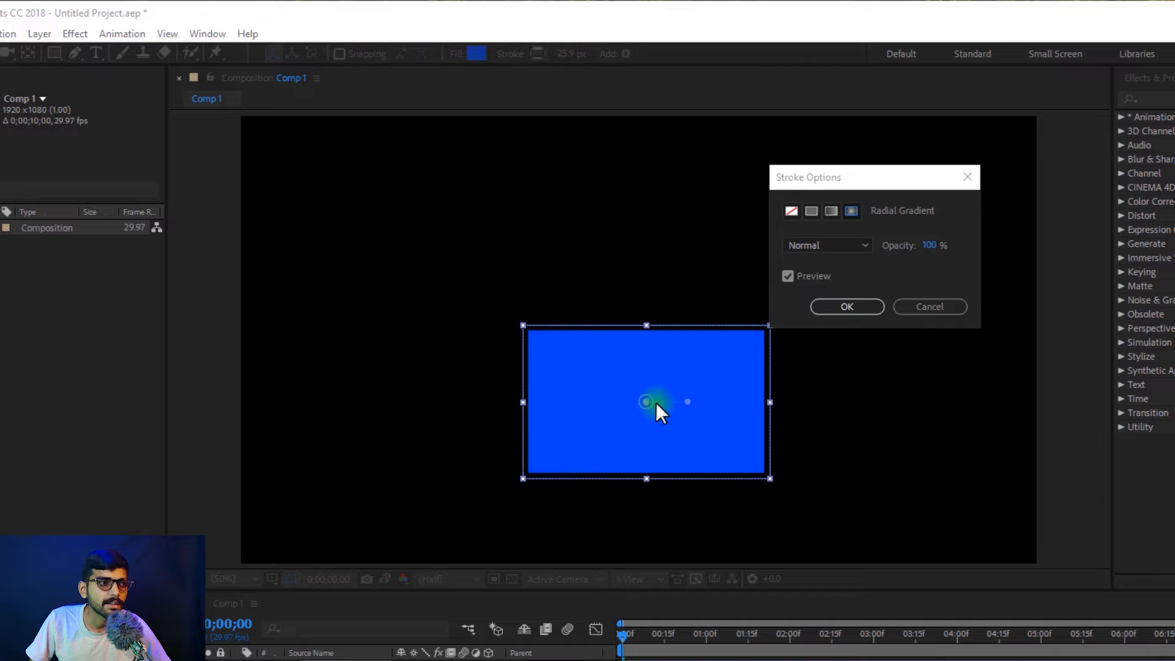
pyautogui.click(836, 234)
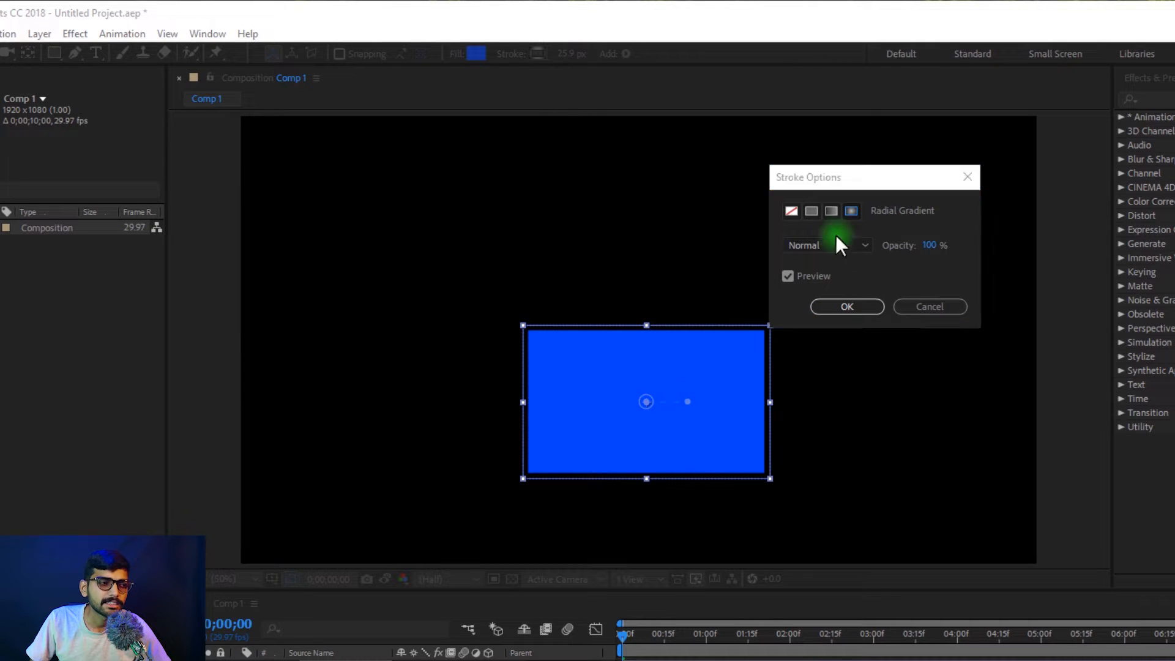
pyautogui.click(812, 211)
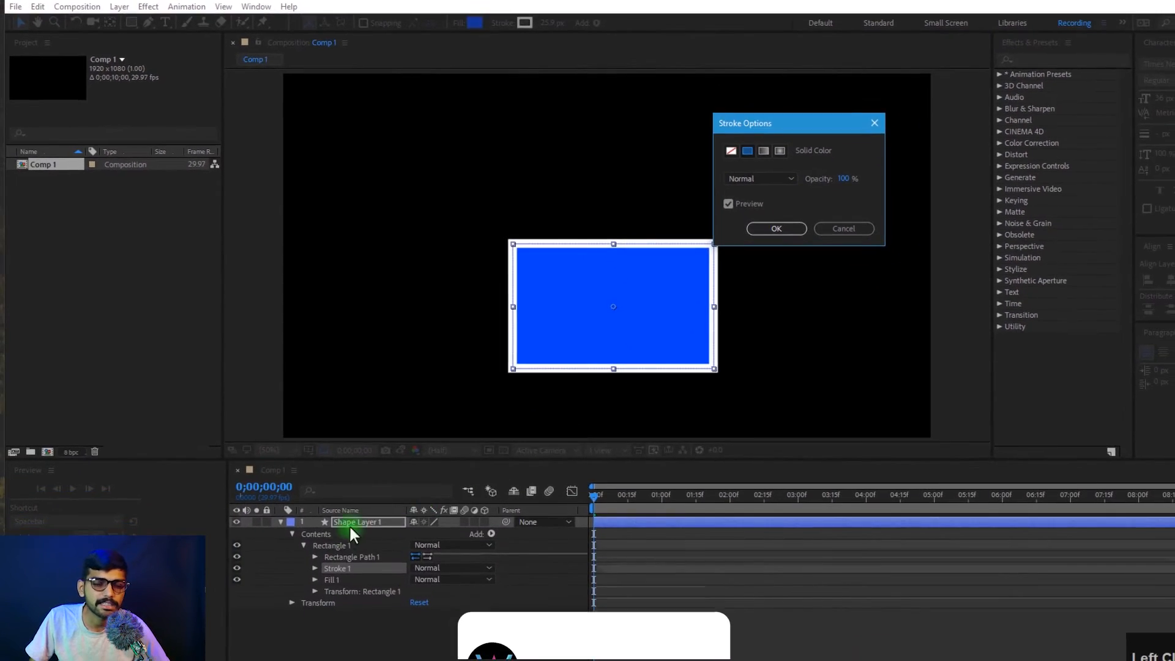
pyautogui.click(311, 543)
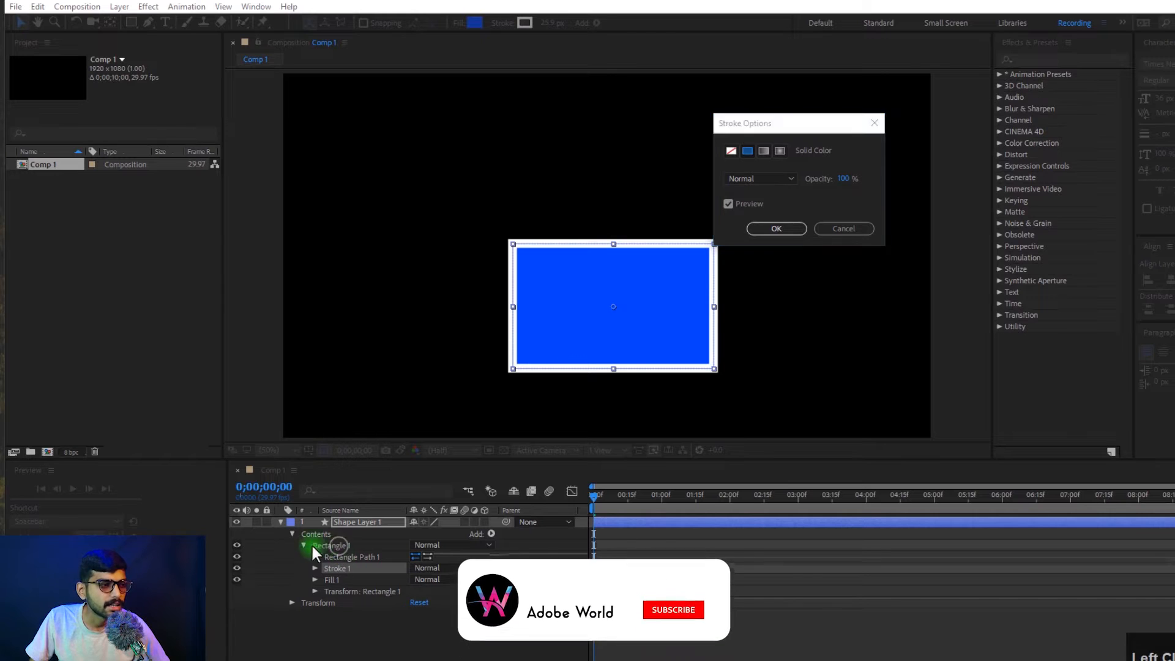
pyautogui.click(298, 536)
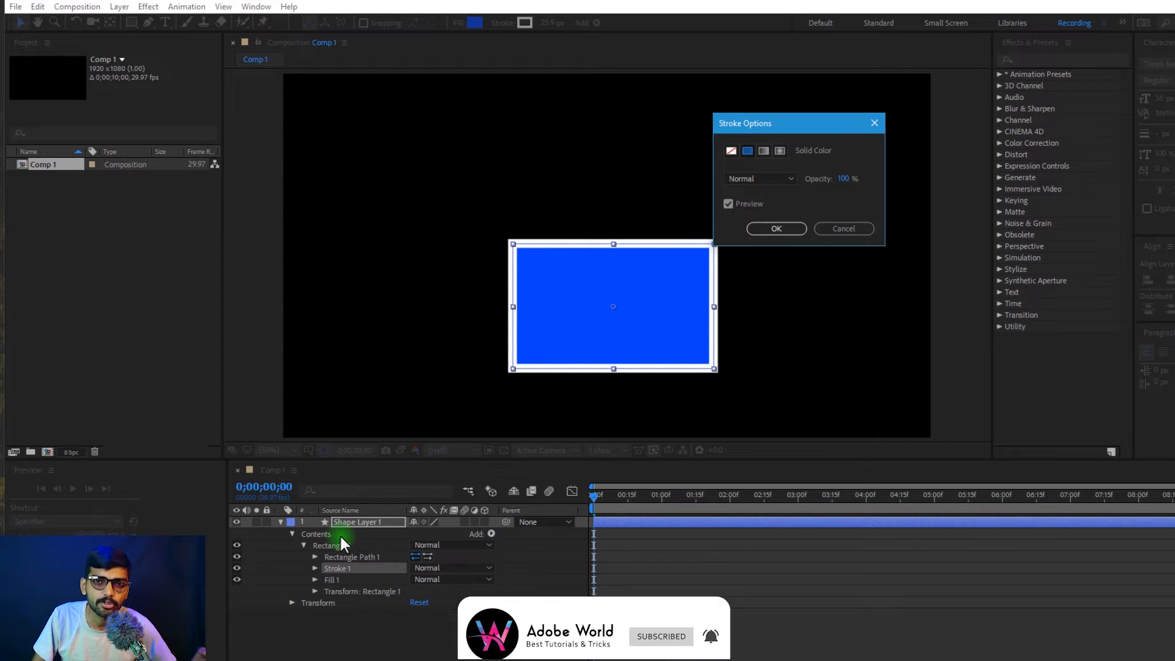
pyautogui.click(840, 229)
# Reduce the rectangle's stroke width to 16 px and look through the attributes that can be added to the shape
pyautogui.moveTo(547, 28)
pyautogui.mouseDown()
pyautogui.moveTo(569, 23)
pyautogui.moveTo(525, 23)
pyautogui.mouseUp()
pyautogui.click(596, 23)
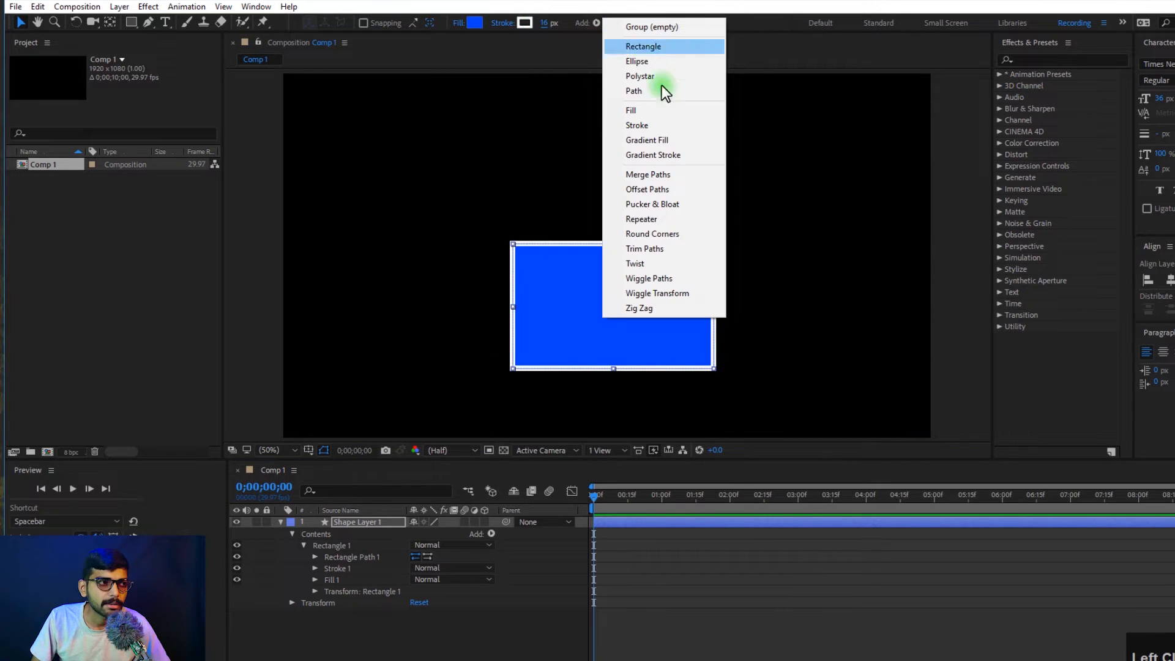
pyautogui.click(518, 647)
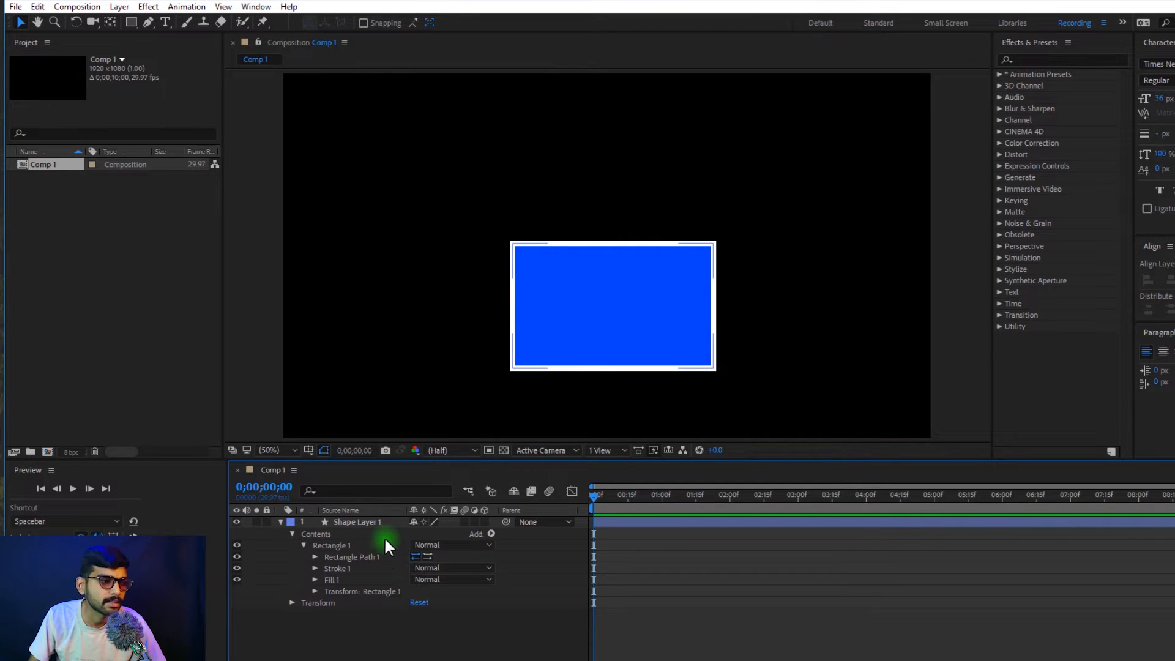
# Expand Rectangle Path 1 and enlarge the rectangle's size proportionally to about 741 × 460
pyautogui.click(340, 544)
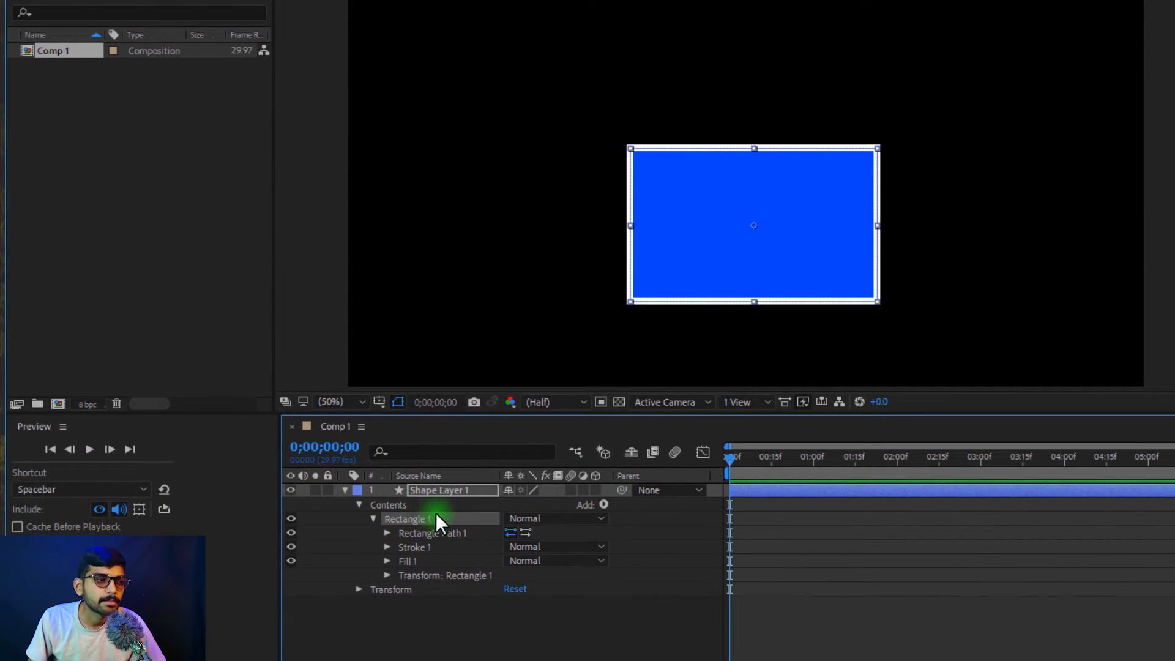
pyautogui.click(424, 532)
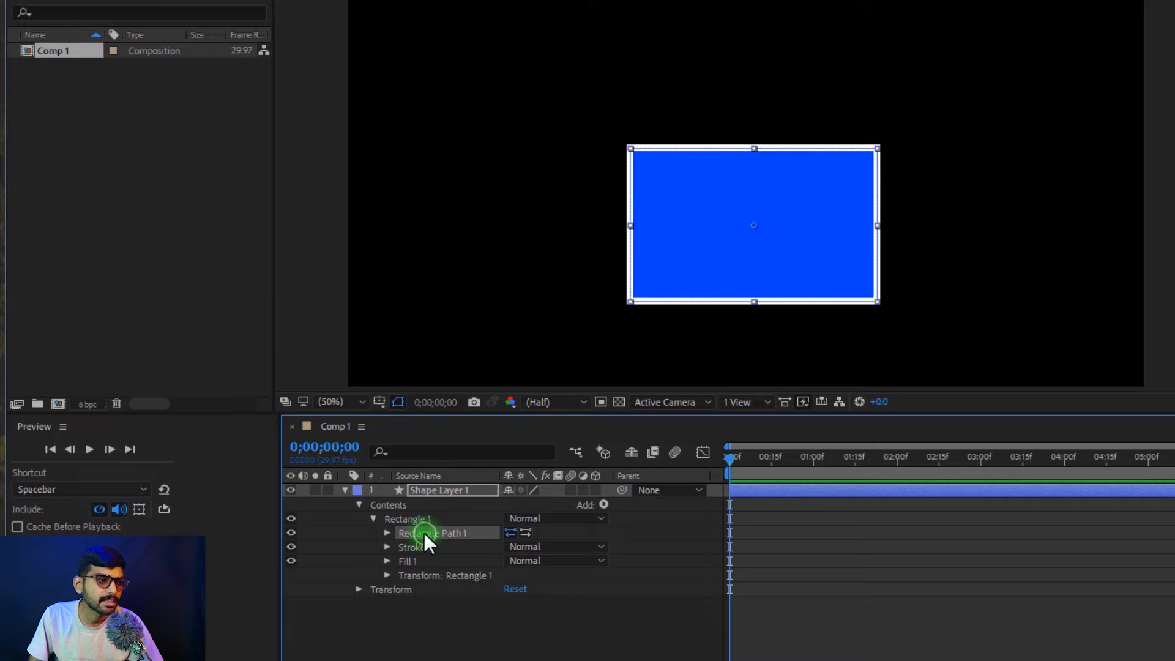
pyautogui.click(385, 533)
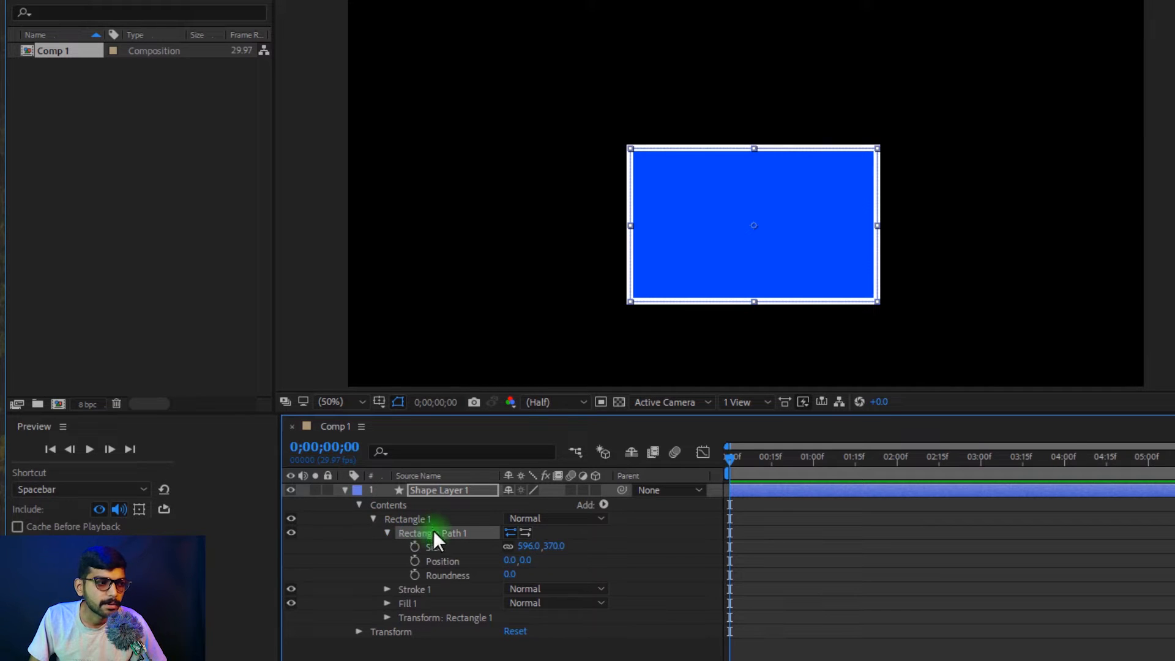
pyautogui.click(507, 546)
pyautogui.moveTo(556, 547)
pyautogui.mouseDown()
pyautogui.moveTo(608, 549)
pyautogui.moveTo(569, 543)
pyautogui.mouseUp()
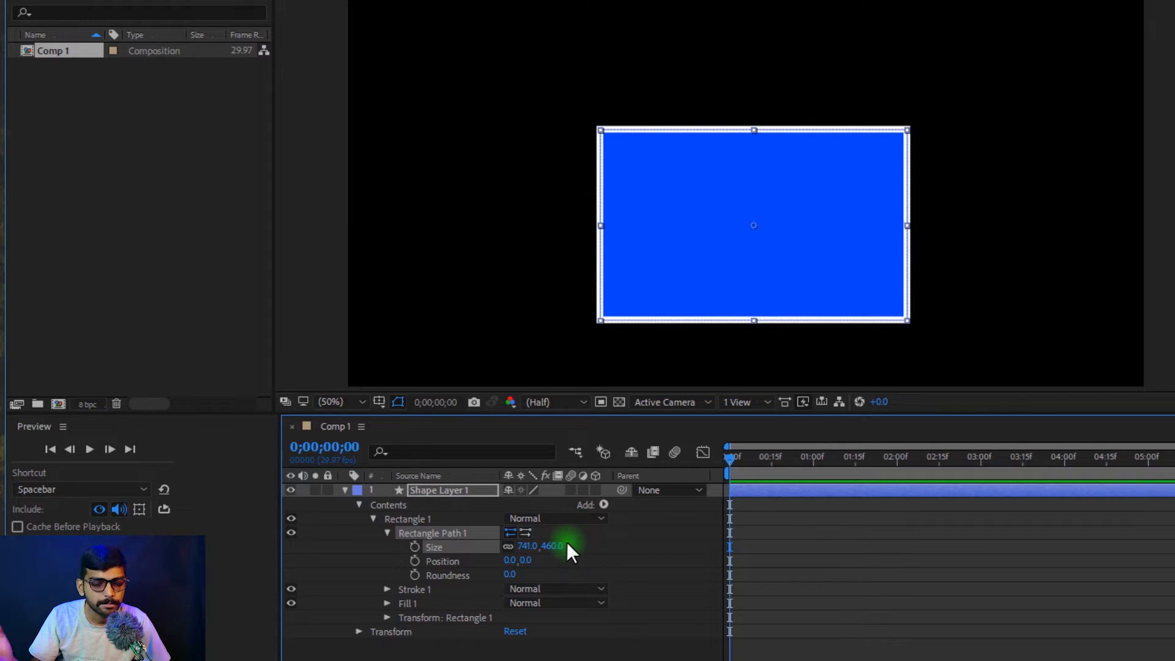
# Unlink the rectangle path's size proportions and set its size to 16 × 9
pyautogui.click(509, 547)
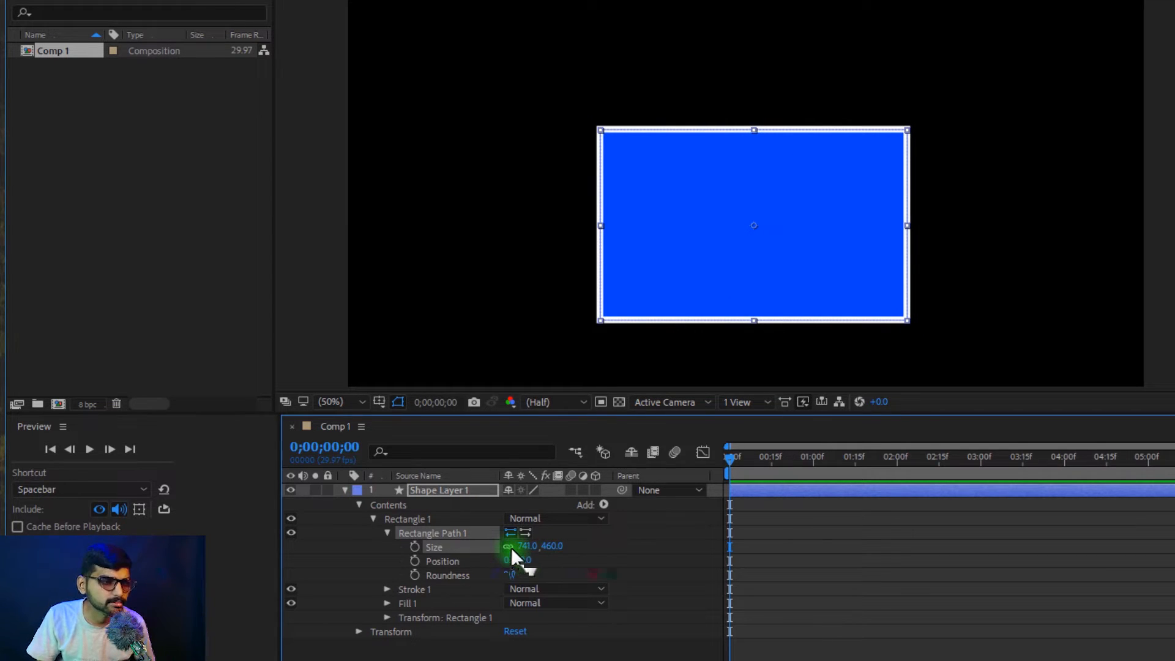
pyautogui.click(521, 546)
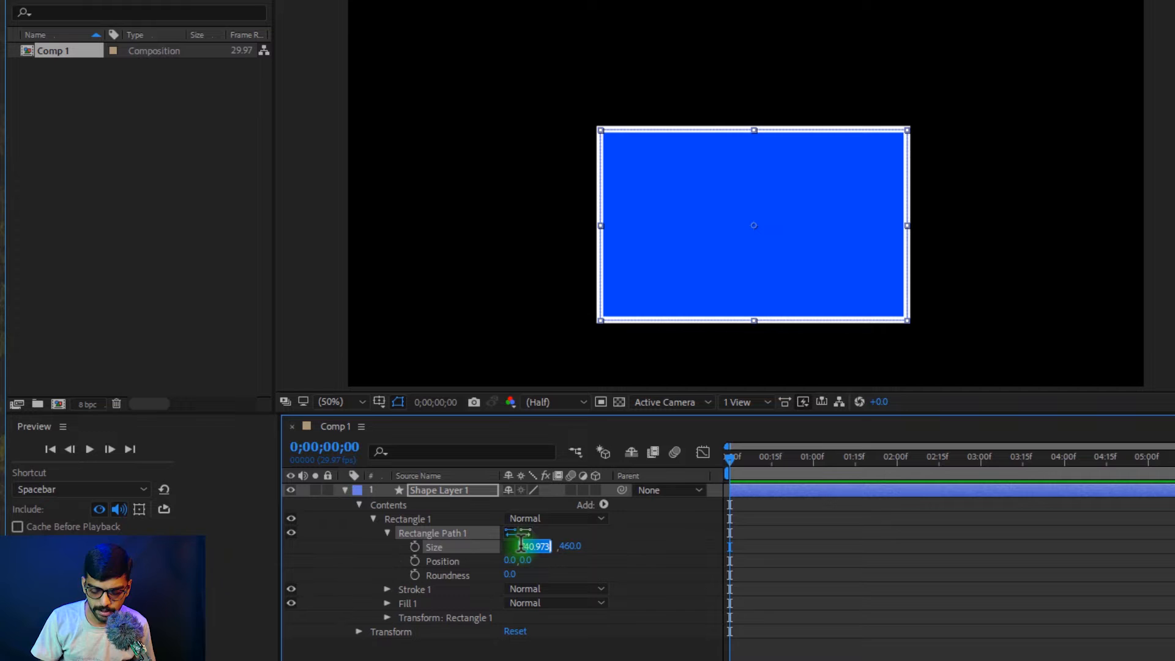
pyautogui.write('16')
pyautogui.press('Tab')
pyautogui.write('9')
pyautogui.press('Tab')
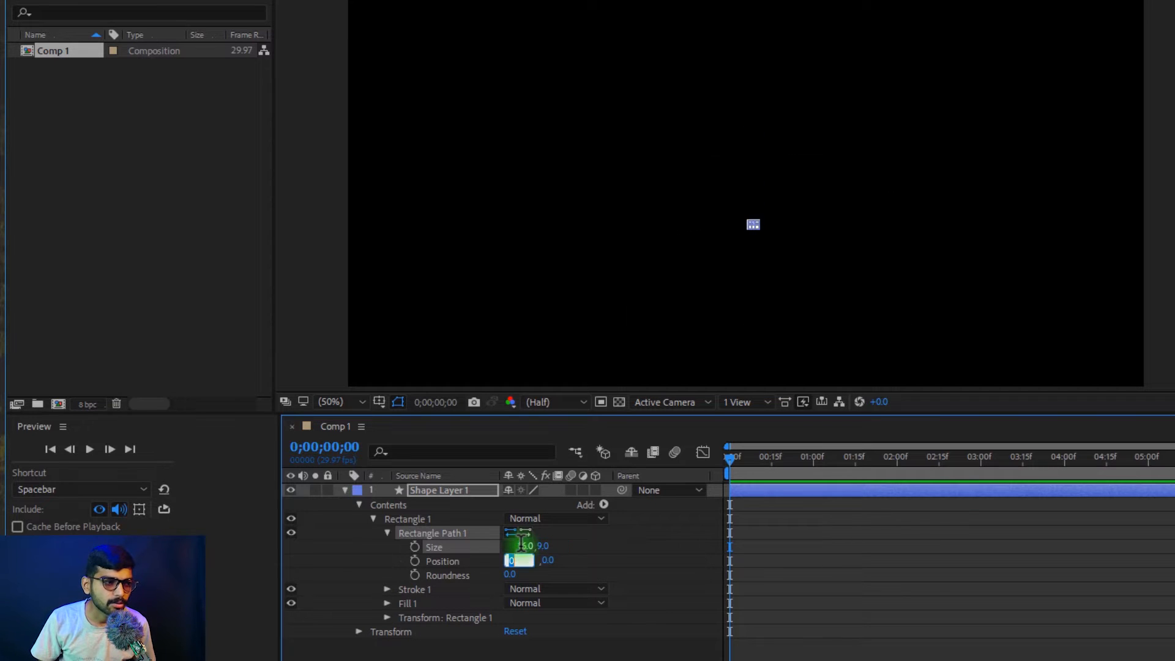
pyautogui.click(627, 523)
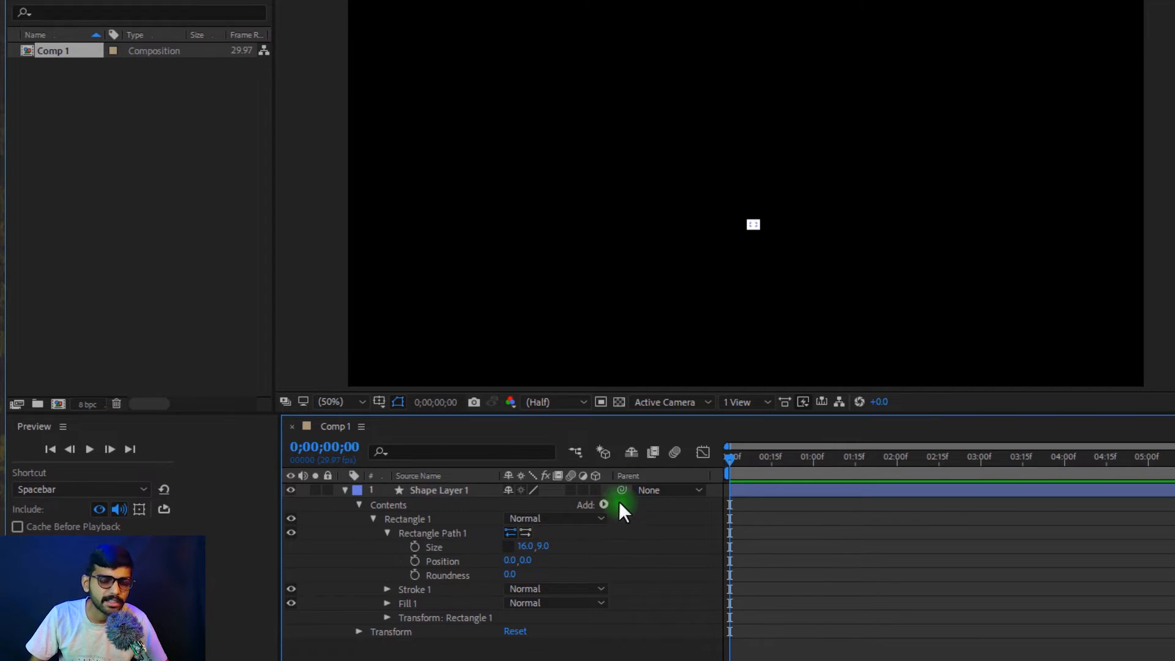
# Scale the rectangle path proportionally to 1280 × 720 by setting its width to 1280 with the proportions linked
pyautogui.click(521, 546)
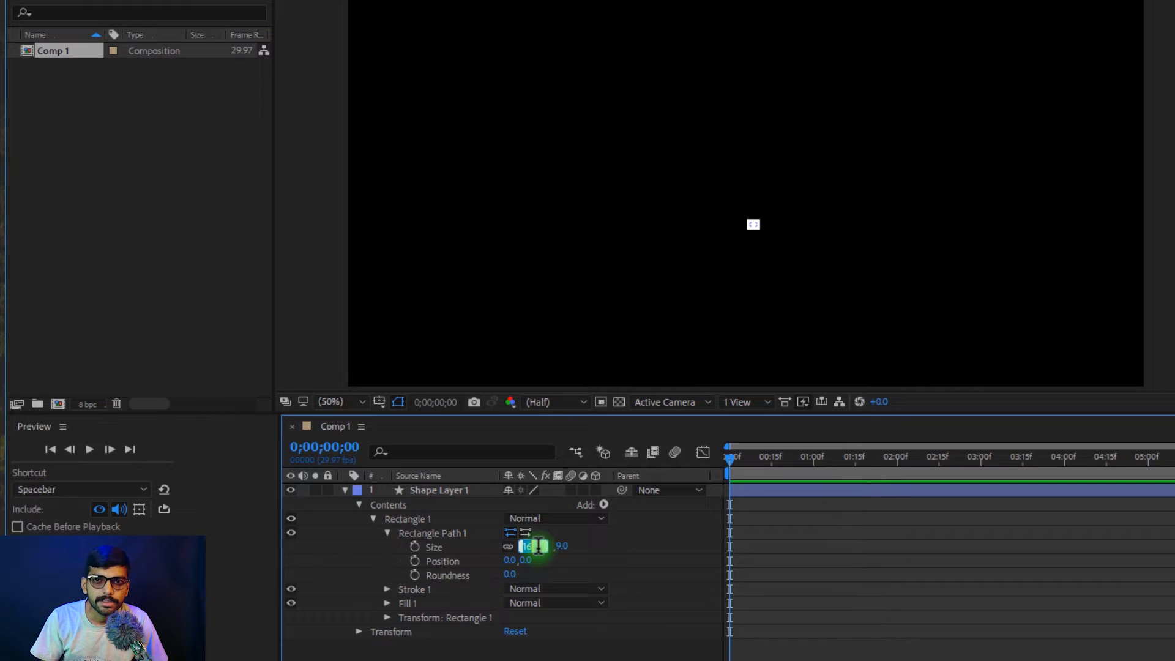
pyautogui.write('1280')
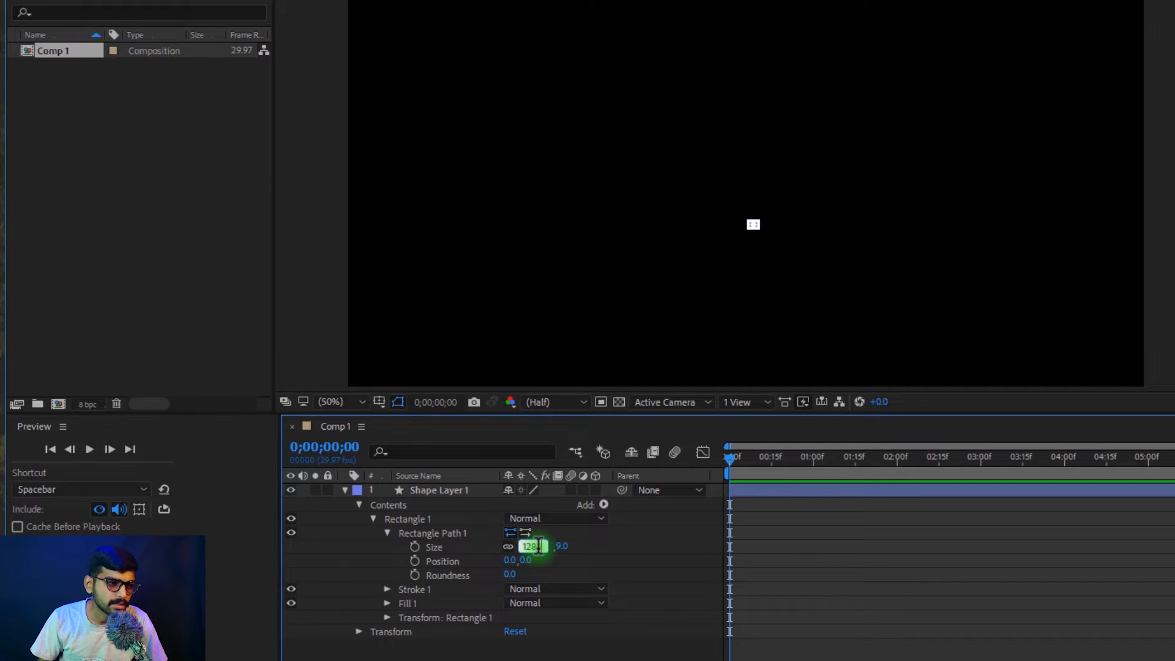
pyautogui.press('Return')
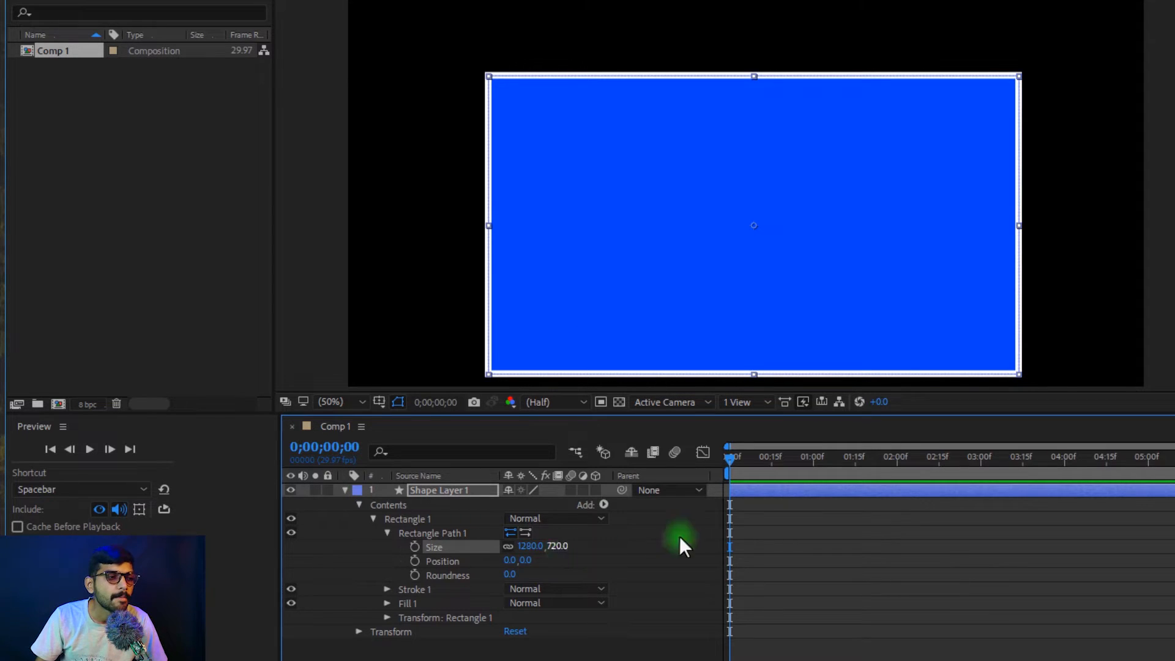
pyautogui.click(636, 561)
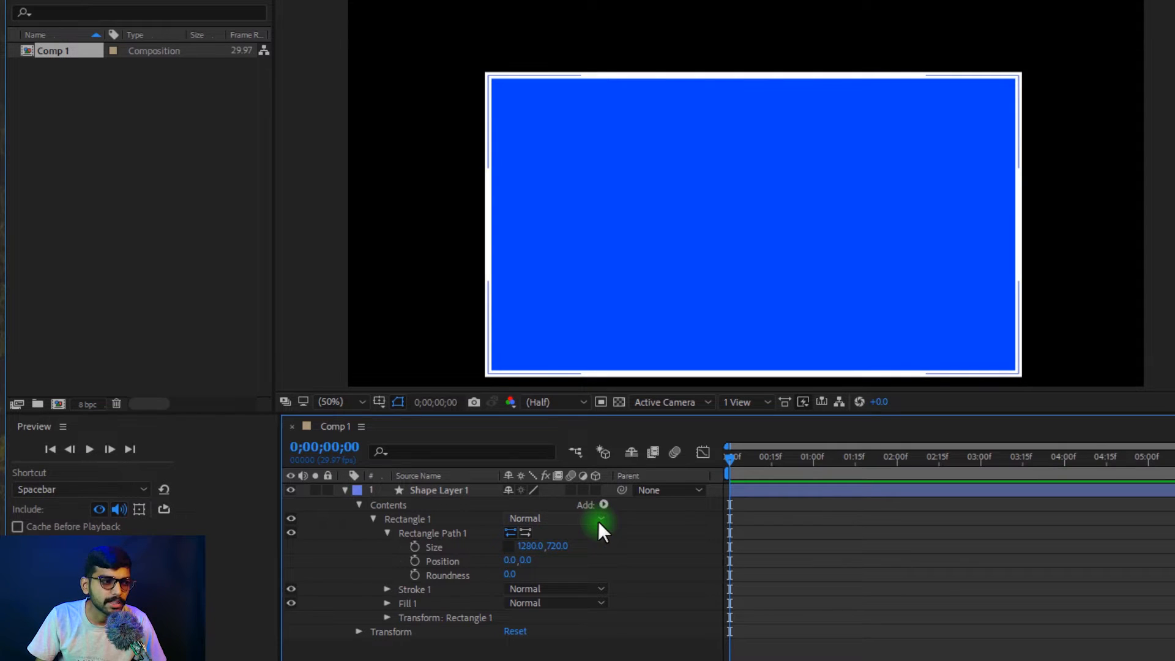
# Try widening the rectangle path alone to 1318 with the proportions unlinked, and restore its width to 1280
pyautogui.moveTo(534, 546)
pyautogui.mouseDown()
pyautogui.moveTo(671, 531)
pyautogui.moveTo(512, 545)
pyautogui.moveTo(695, 546)
pyautogui.moveTo(553, 553)
pyautogui.moveTo(620, 549)
pyautogui.moveTo(555, 537)
pyautogui.mouseUp()
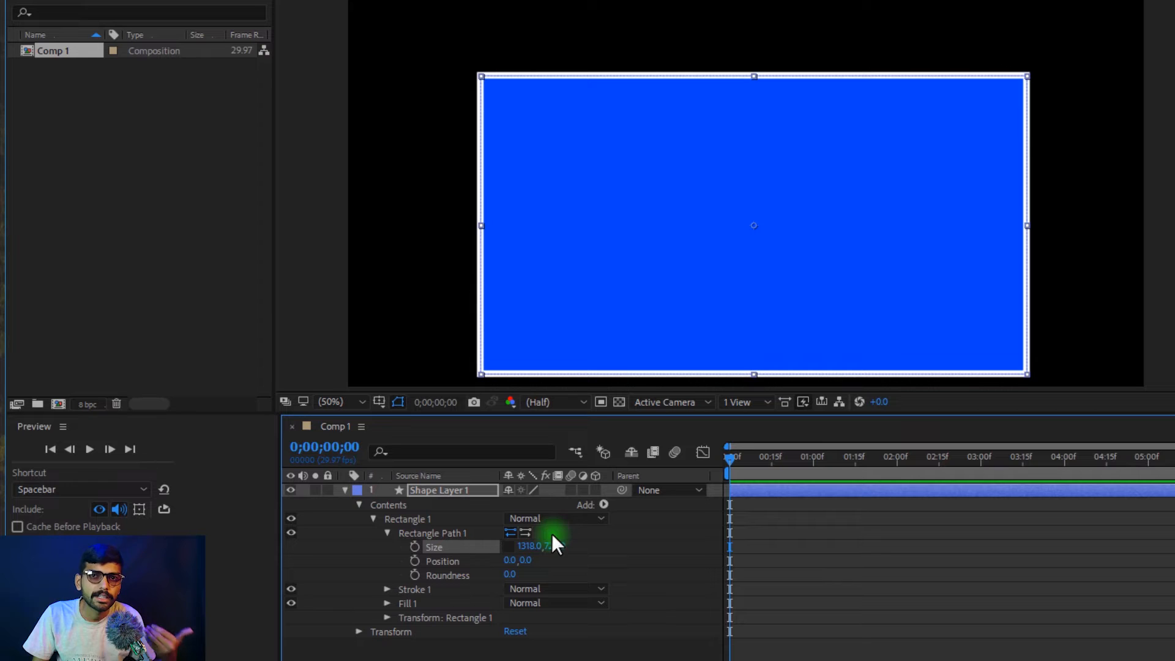
pyautogui.click(530, 546)
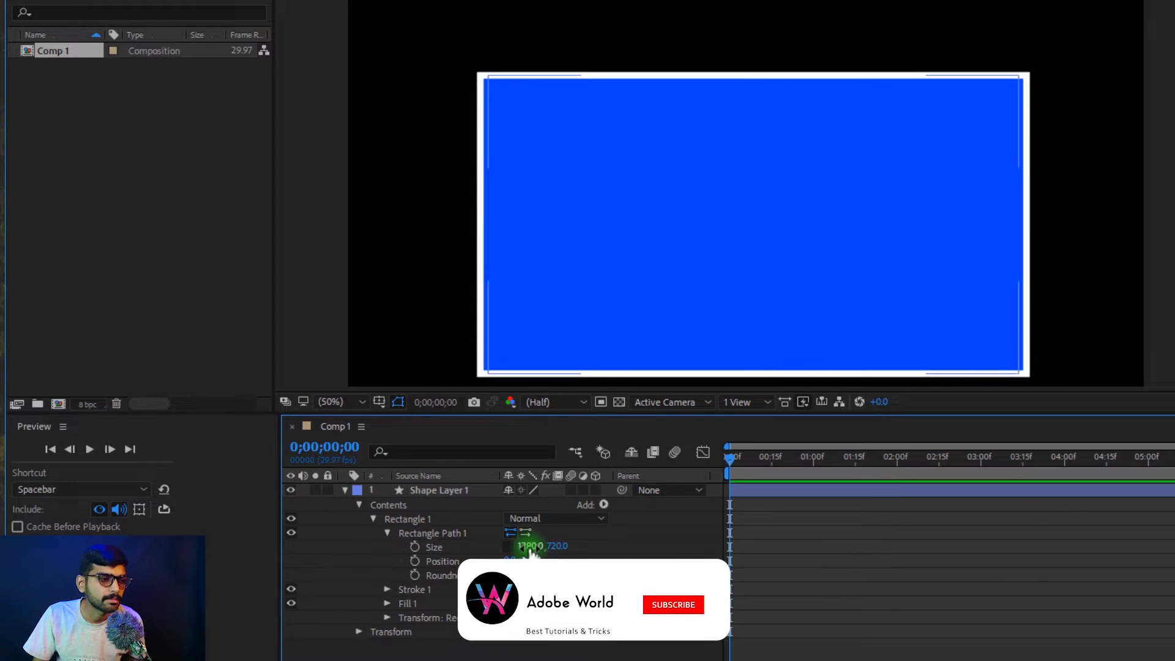
pyautogui.write('1280')
pyautogui.press('Return')
# Set the rectangle path's size to 100 × 100 and enlarge the square proportionally to about 667 × 667
pyautogui.write('100')
pyautogui.press('Tab')
pyautogui.write('100')
pyautogui.press('Return')
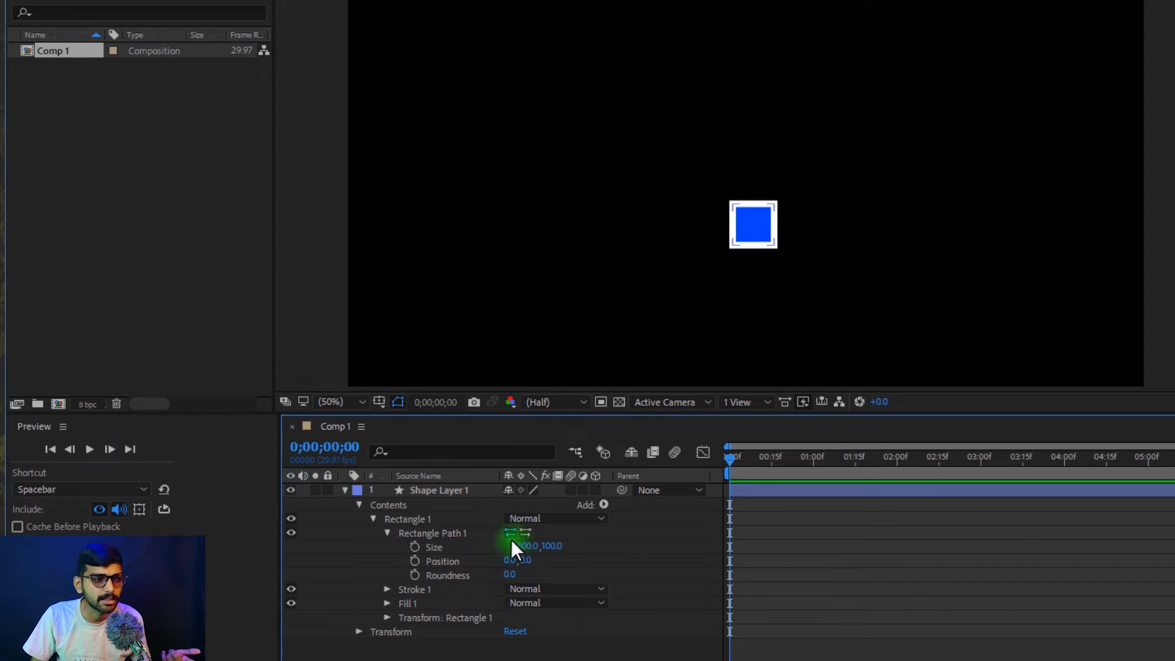
pyautogui.moveTo(514, 541); pyautogui.dragTo(979, 529)
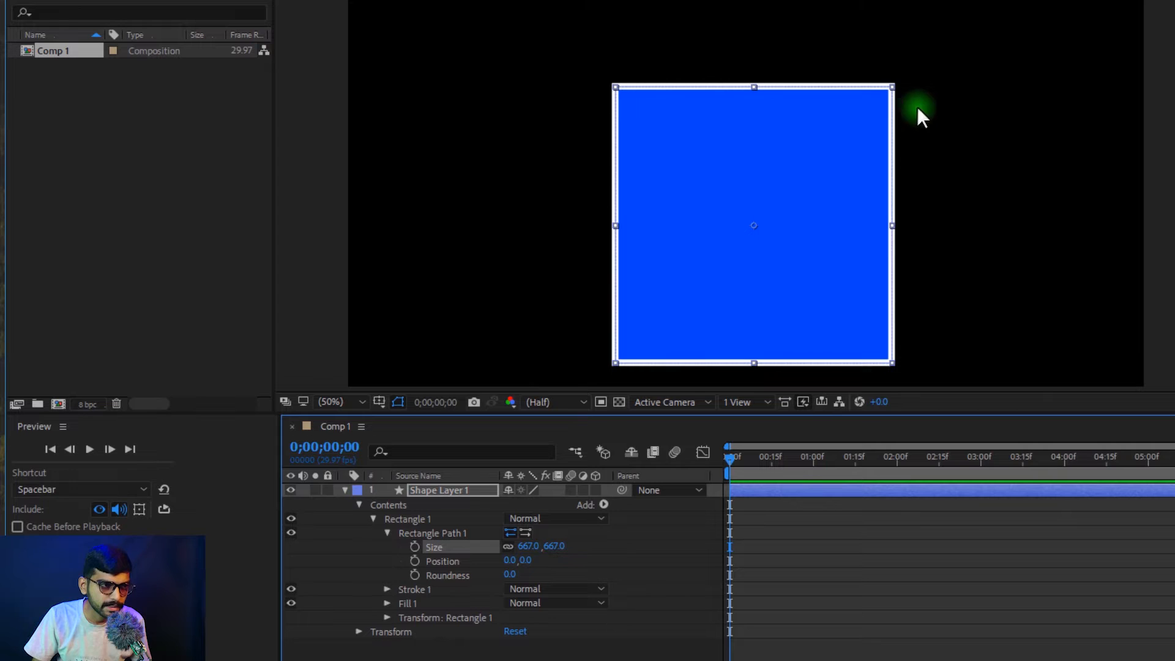
# Stretch the square by its upper corner into a wide, shorter rectangle, undoing the first attempt, and expand the layer's Transform properties
pyautogui.moveTo(892, 87); pyautogui.dragTo(1002, 134)
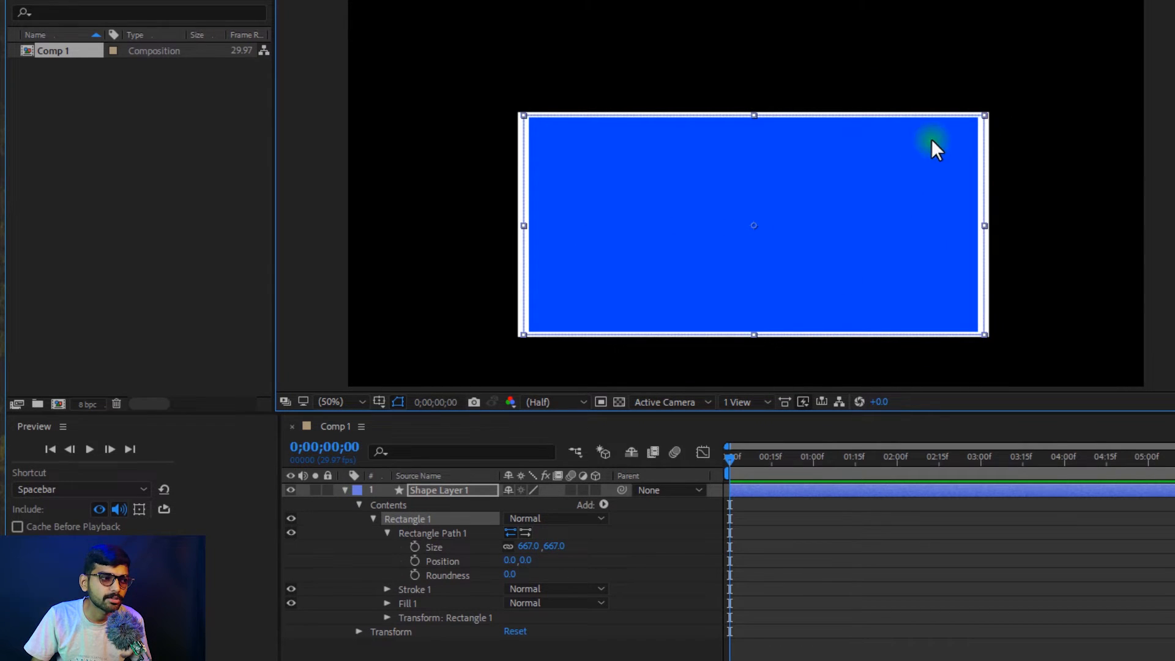
pyautogui.hotkey('ctrl', 'z')
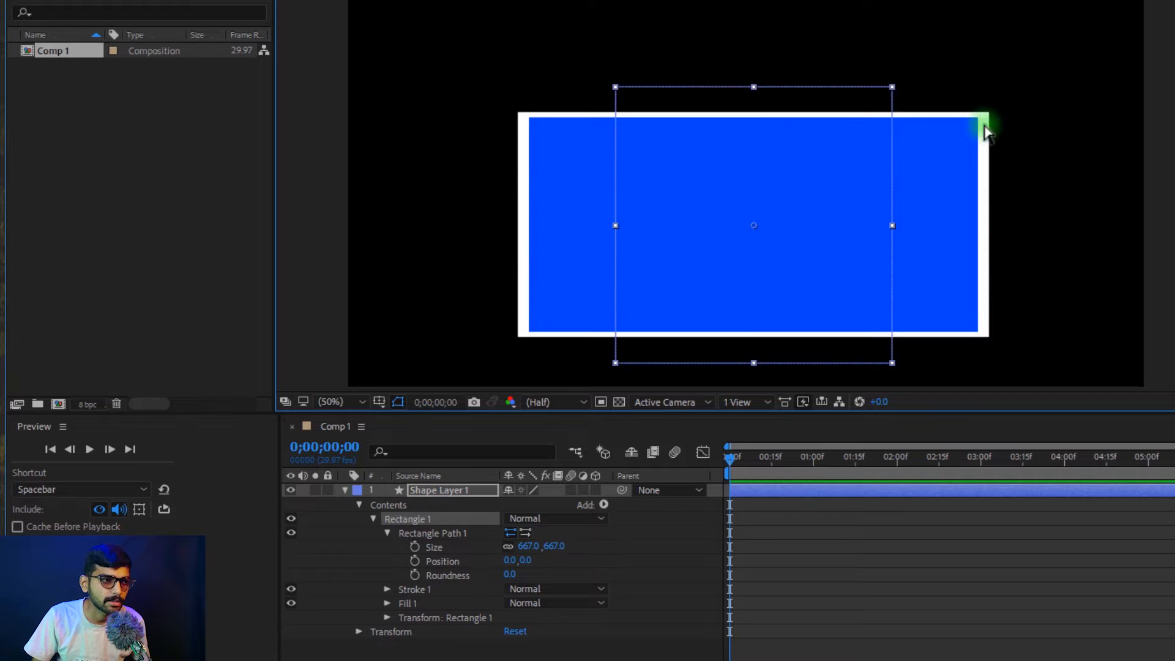
pyautogui.moveTo(892, 89); pyautogui.dragTo(934, 144)
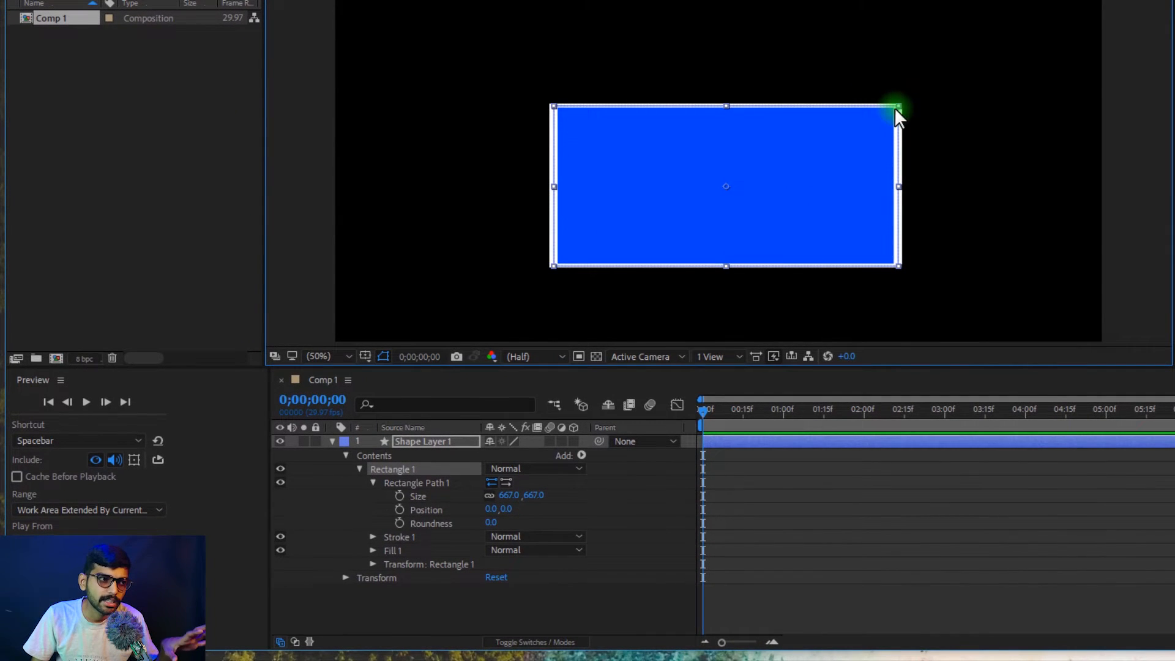
pyautogui.click(345, 577)
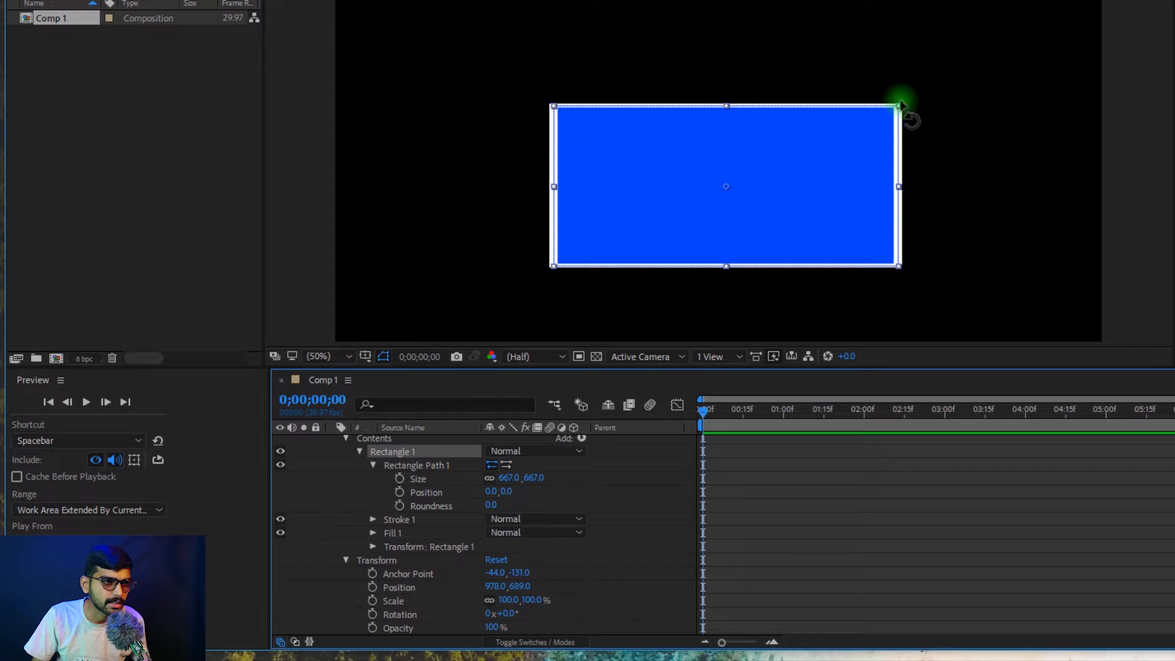
# Try shrinking the wide rectangle by its upper corner into a small, nearly square shape, and undo the resizing back to the large square
pyautogui.click(419, 479)
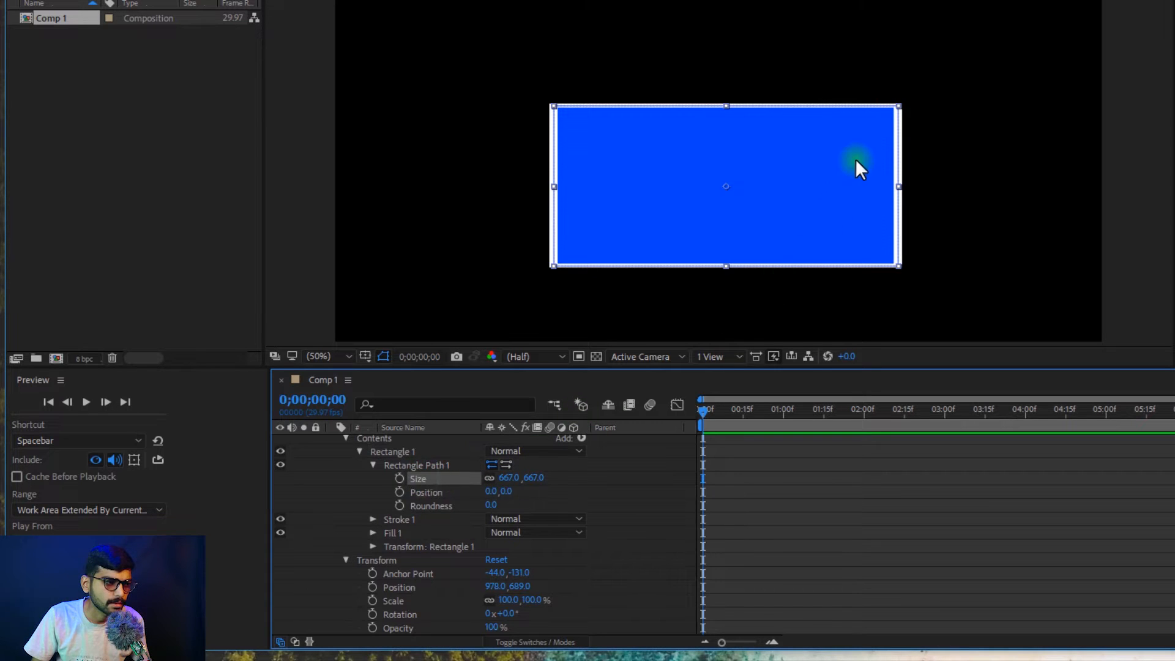
pyautogui.moveTo(894, 109); pyautogui.dragTo(789, 115)
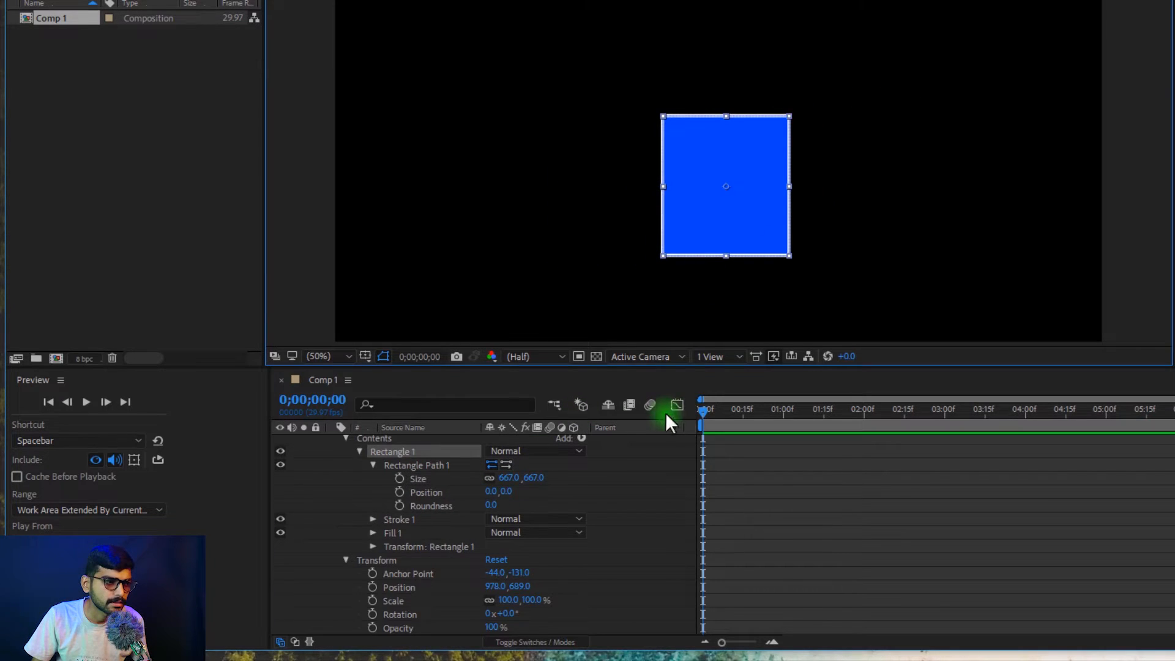
pyautogui.hotkey('ctrl', 'z')
pyautogui.hotkey('ctrl', 'z')
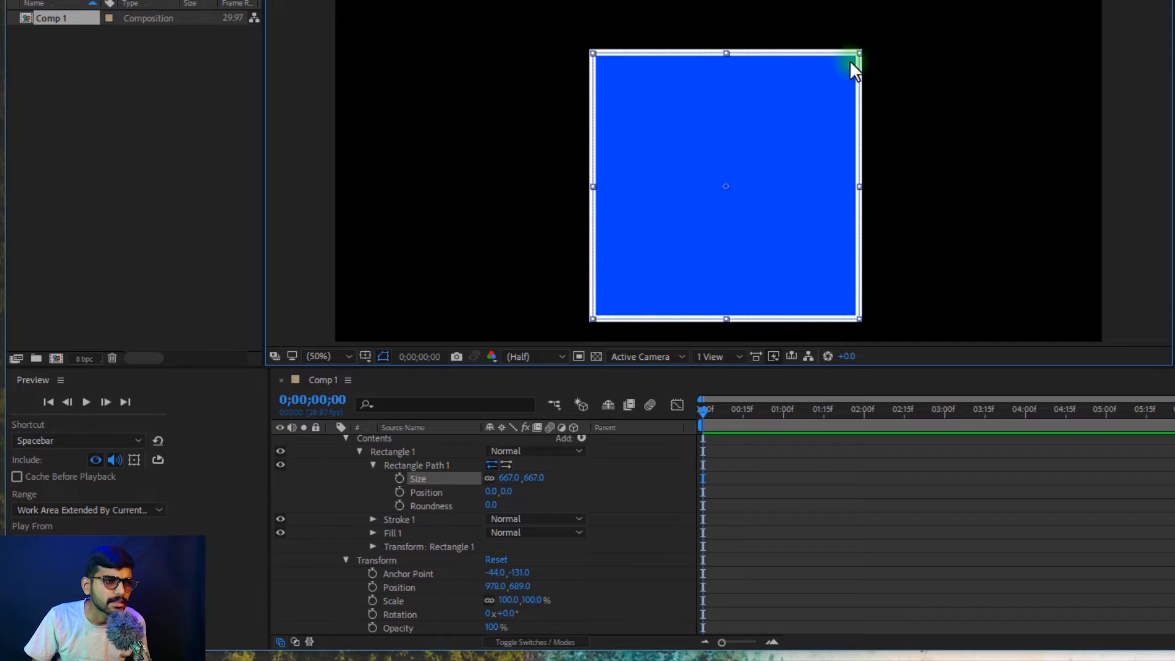
# Try stretching the whole shape layer by its upper corner to a Scale of 115.0, 18.4%, and undo it
pyautogui.click(901, 75)
pyautogui.click(759, 142)
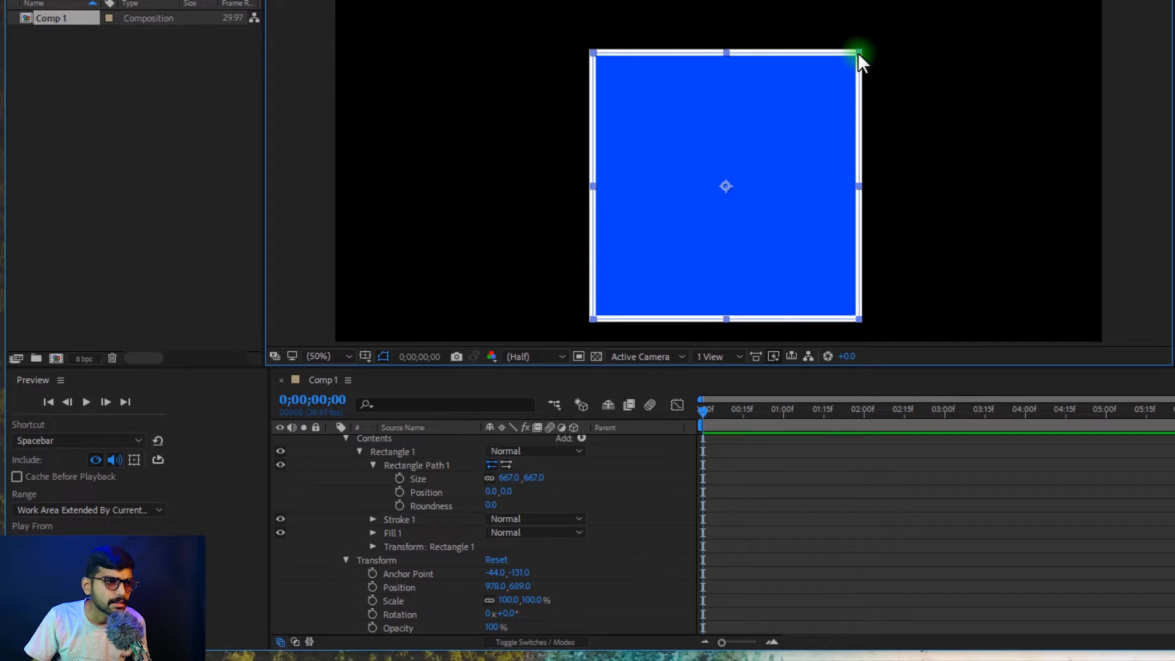
pyautogui.moveTo(858, 47); pyautogui.dragTo(882, 180)
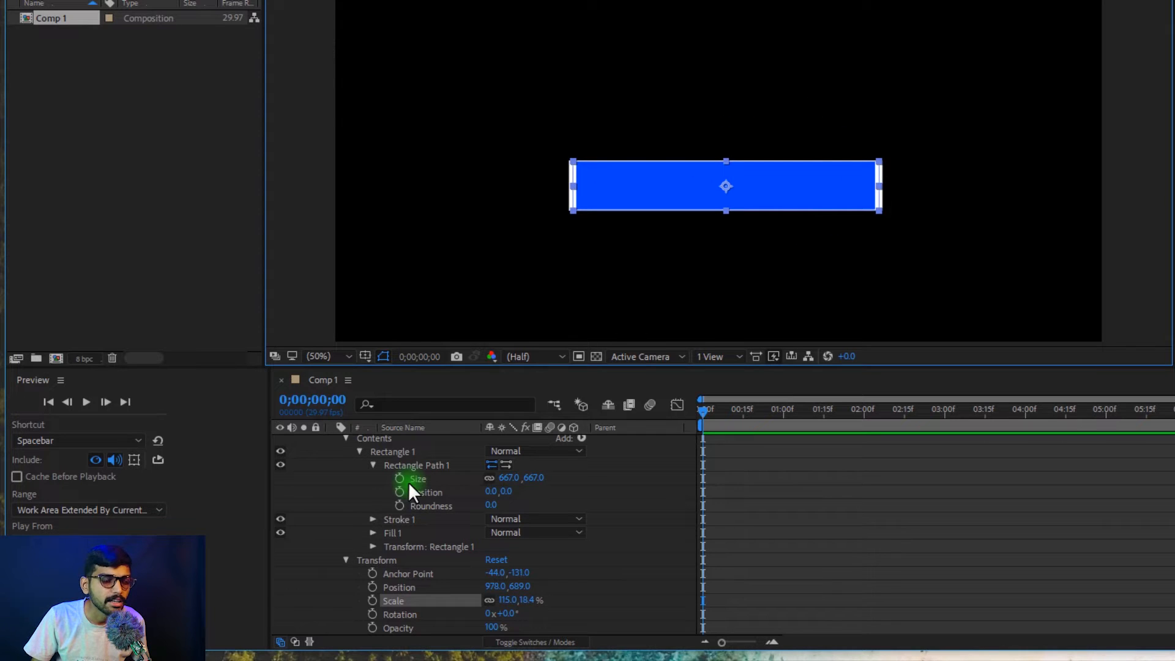
pyautogui.hotkey('ctrl', 'z')
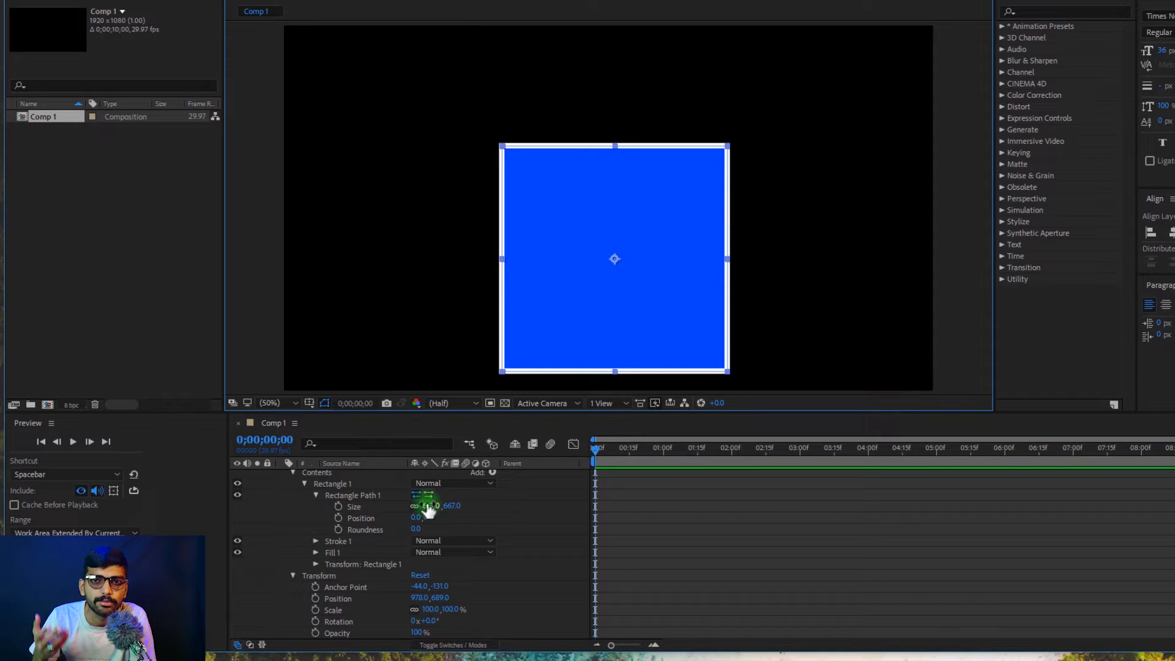
# Try moving the rectangle path with its own Position property to 137, 313, and undo the move
pyautogui.moveTo(428, 518); pyautogui.dragTo(481, 530)
pyautogui.scroll(-4, 633, 312)
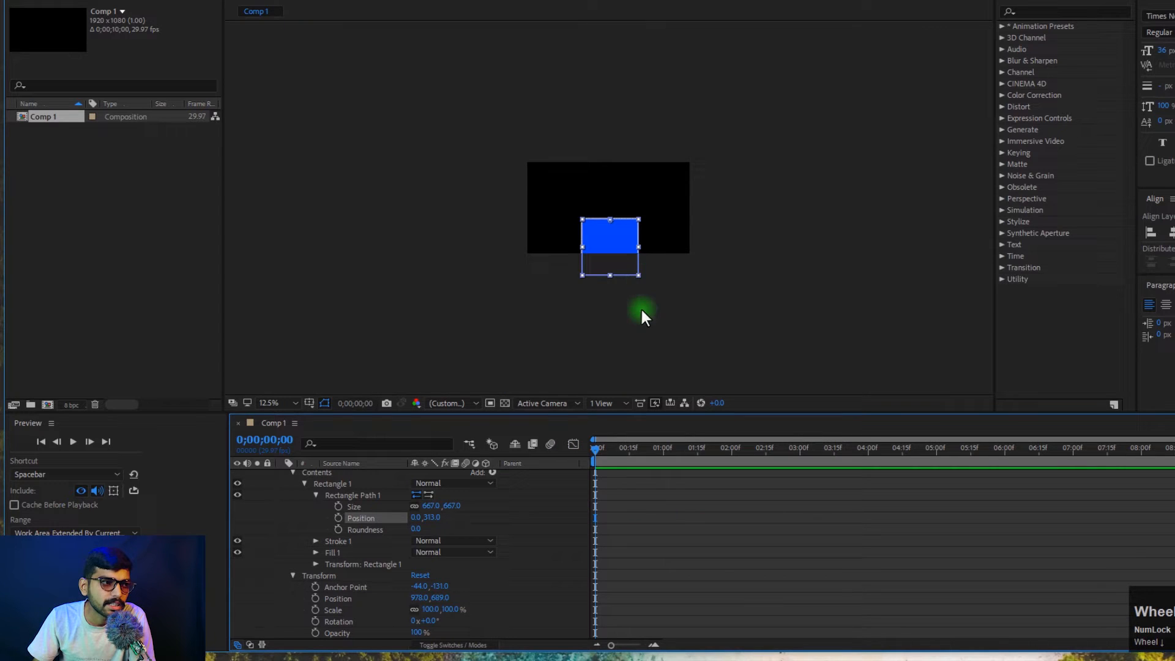
pyautogui.moveTo(415, 518); pyautogui.dragTo(480, 464)
pyautogui.scroll(4, 617, 264)
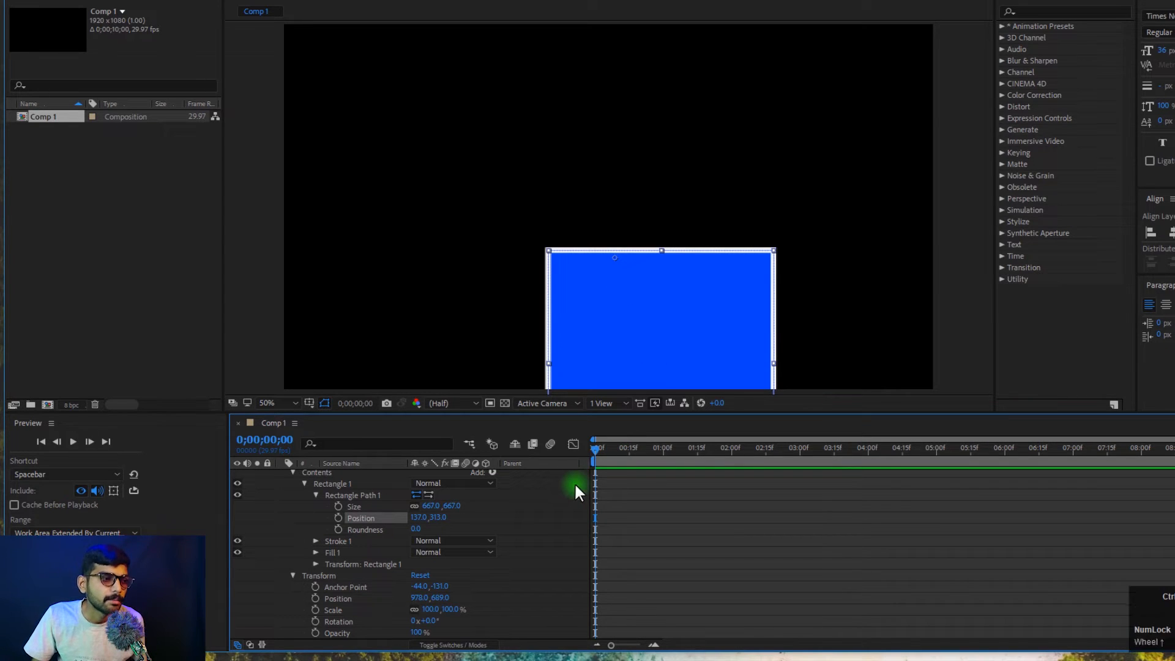
pyautogui.hotkey('ctrl', 'z')
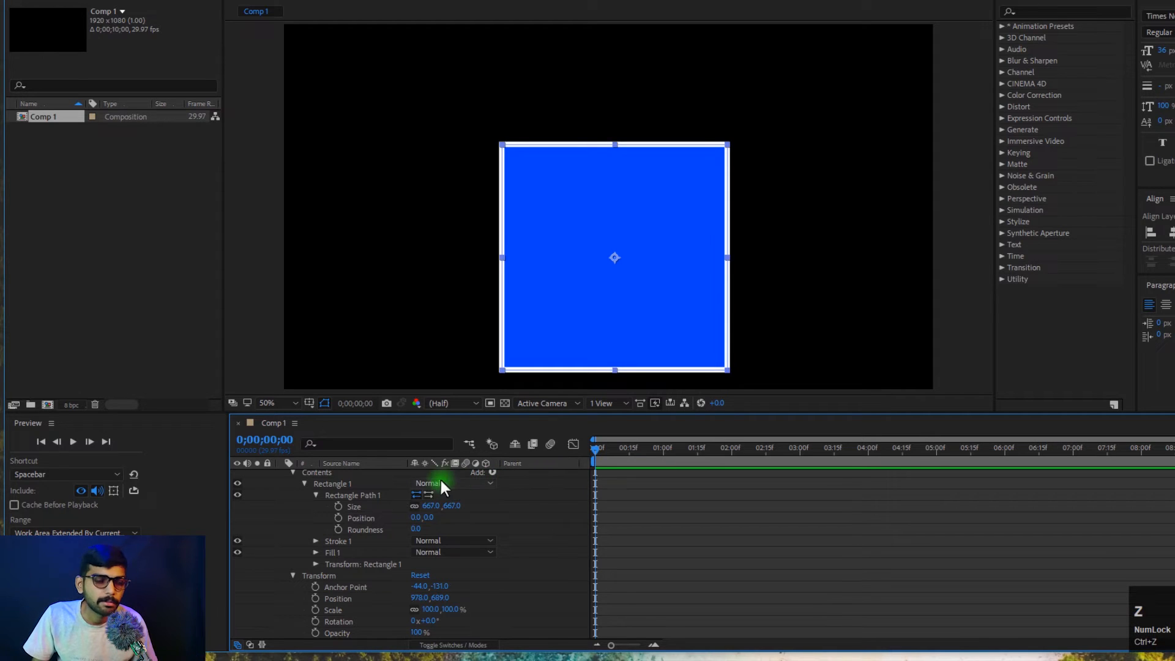
# Round the rectangle path's corners into a circle and set its Roundness to 1000
pyautogui.click(414, 530)
pyautogui.moveTo(416, 535)
pyautogui.mouseDown()
pyautogui.moveTo(630, 515)
pyautogui.moveTo(453, 522)
pyautogui.moveTo(580, 506)
pyautogui.moveTo(742, 498)
pyautogui.moveTo(340, 501)
pyautogui.moveTo(655, 498)
pyautogui.moveTo(433, 538)
pyautogui.moveTo(240, 533)
pyautogui.moveTo(551, 516)
pyautogui.mouseUp()
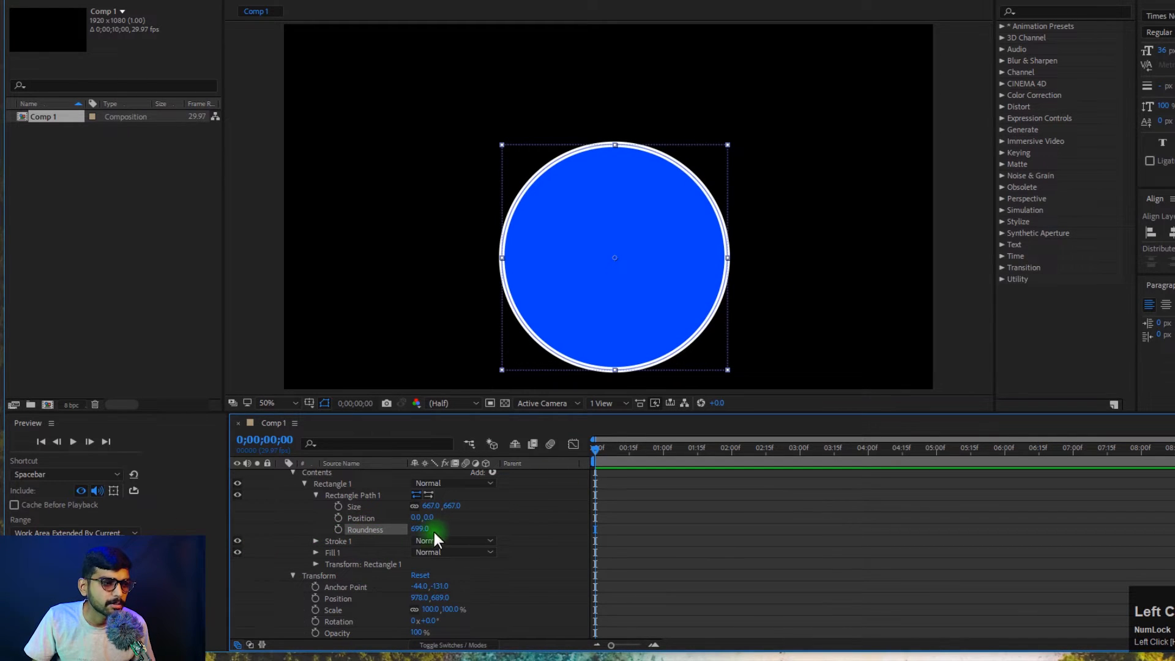
pyautogui.click(469, 530)
pyautogui.click(418, 530)
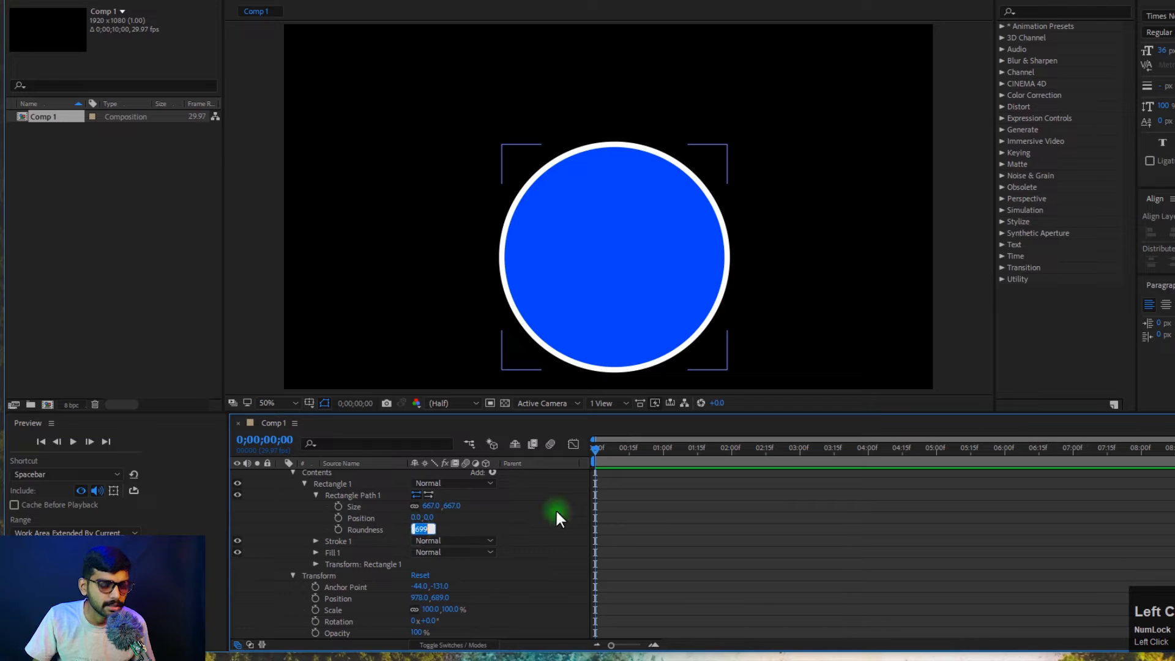
pyautogui.write('1000')
pyautogui.press('Tab')
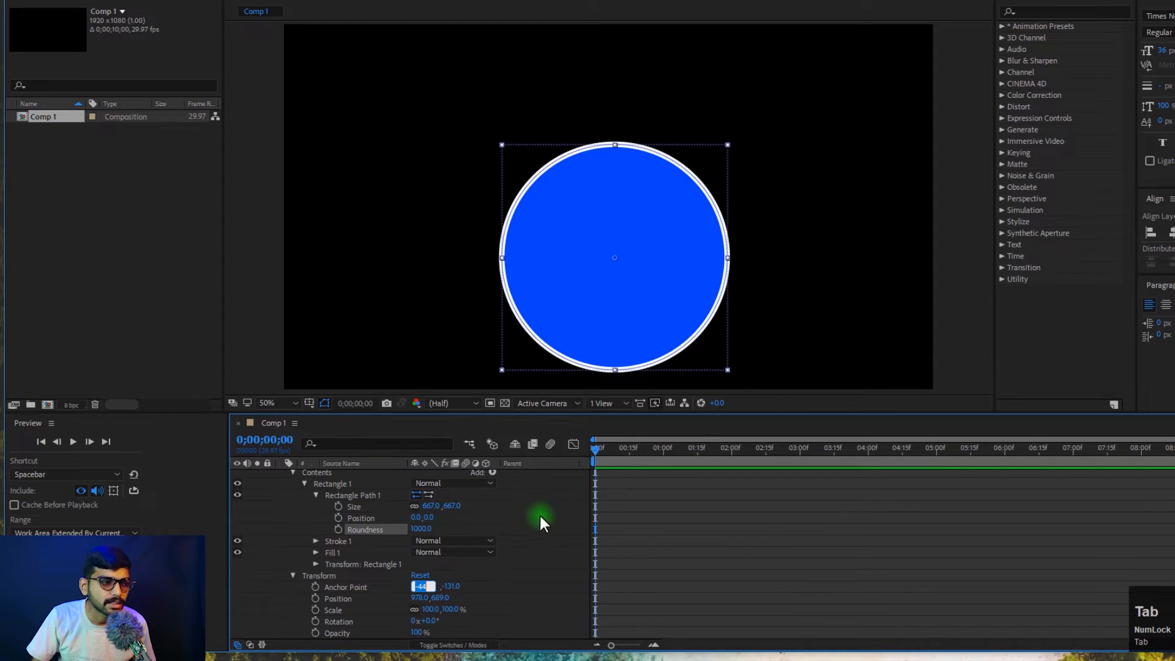
# Start animating Roundness with a keyframe of 1000 at 0 seconds and one of 0 at 1 second
pyautogui.click(607, 452)
pyautogui.click(338, 529)
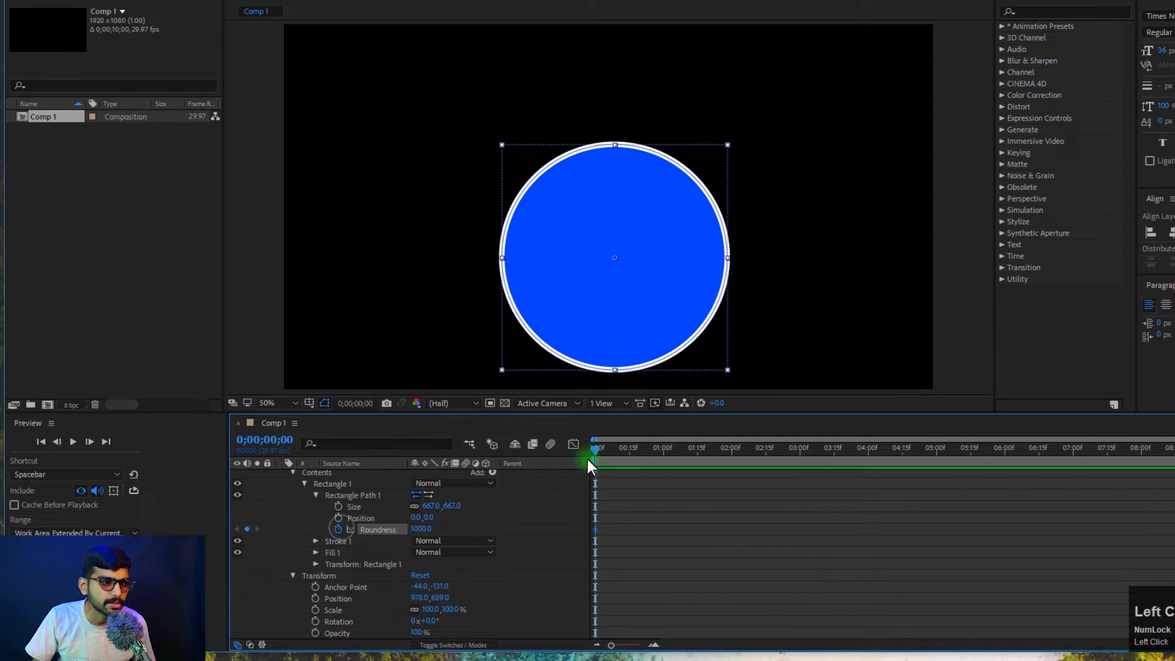
pyautogui.moveTo(669, 453)
pyautogui.mouseDown()
pyautogui.moveTo(681, 453)
pyautogui.moveTo(664, 452)
pyautogui.mouseUp()
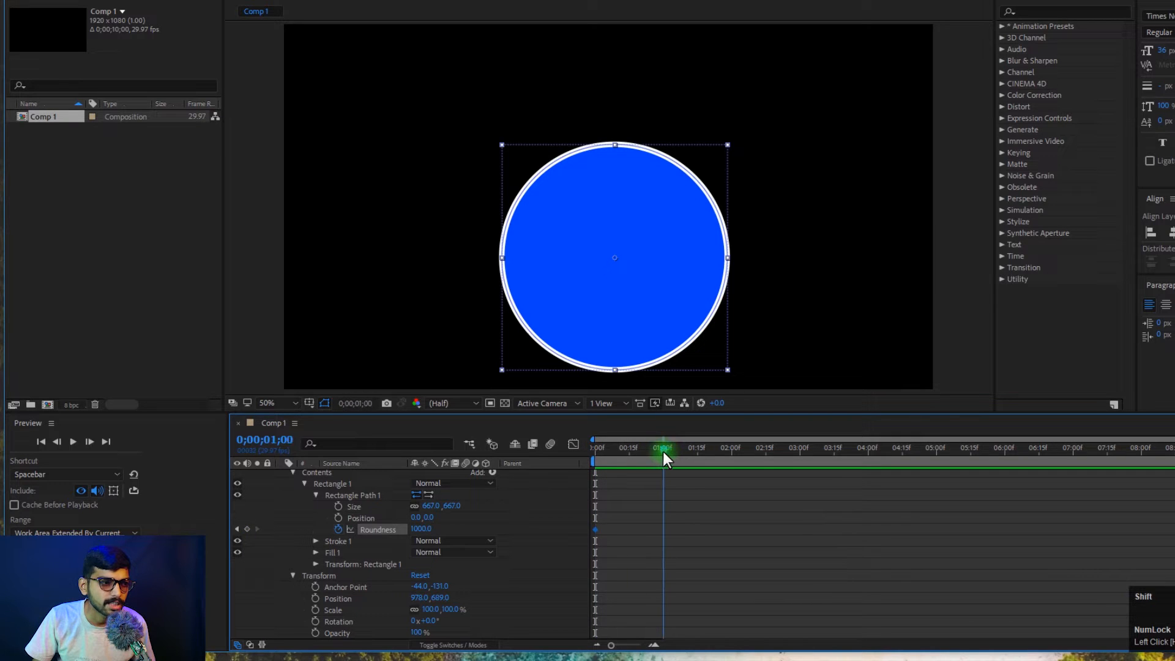
pyautogui.click(422, 529)
pyautogui.write('0')
pyautogui.press('Return')
# Add a Roundness keyframe at 2 seconds that holds the value at 0
pyautogui.moveTo(674, 452); pyautogui.dragTo(732, 450)
pyautogui.click(372, 548)
pyautogui.click(391, 524)
pyautogui.click(247, 528)
pyautogui.click(725, 506)
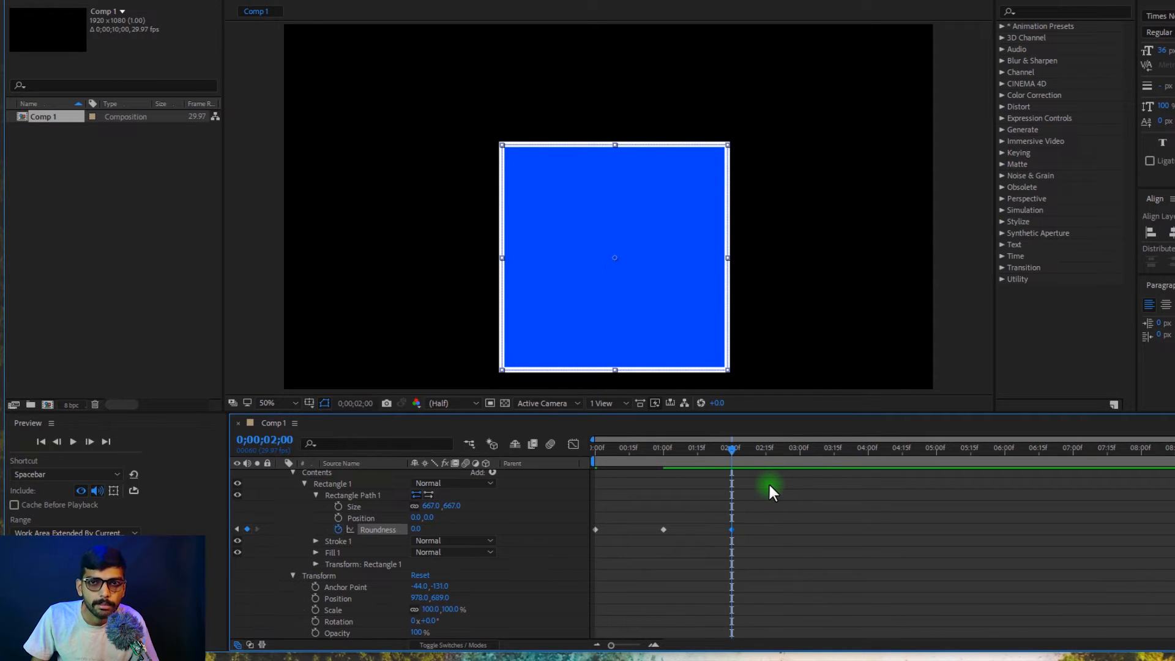
# Set Roundness to 1000 at 3 seconds to create the last keyframe
pyautogui.moveTo(750, 448); pyautogui.dragTo(769, 470)
pyautogui.click(413, 527)
pyautogui.write('1000')
pyautogui.press('Return')
# Apply Easy Ease to all four Roundness keyframes
pyautogui.moveTo(869, 510); pyautogui.dragTo(549, 590)
pyautogui.press('F9')
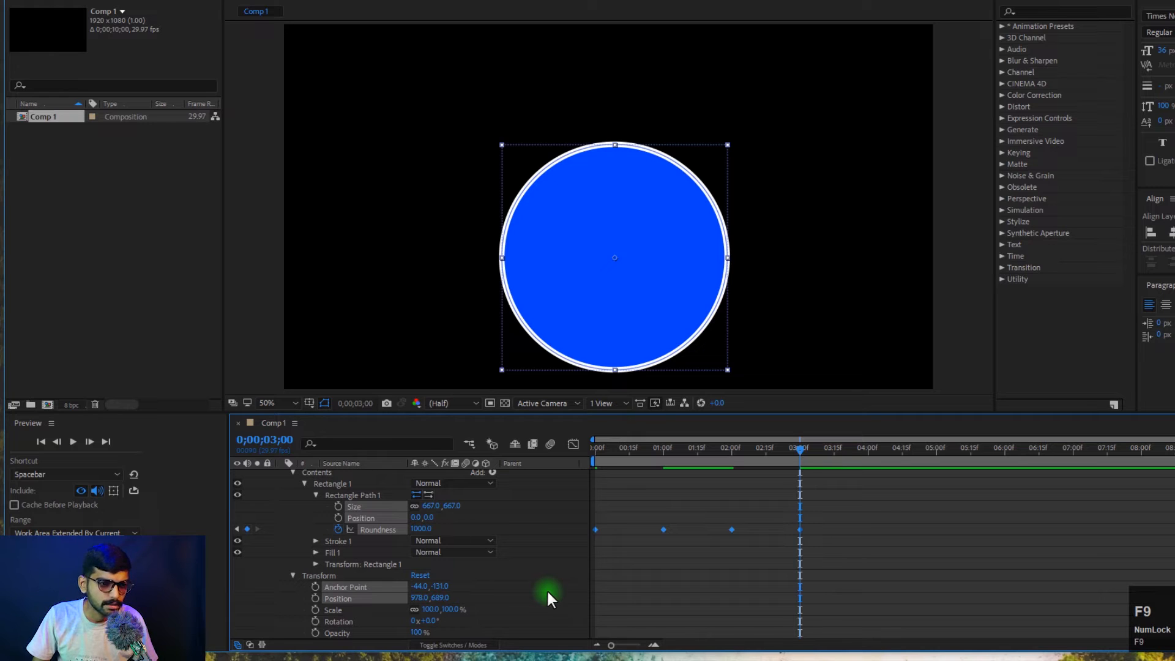
pyautogui.click(905, 563)
pyautogui.moveTo(772, 549); pyautogui.dragTo(589, 558)
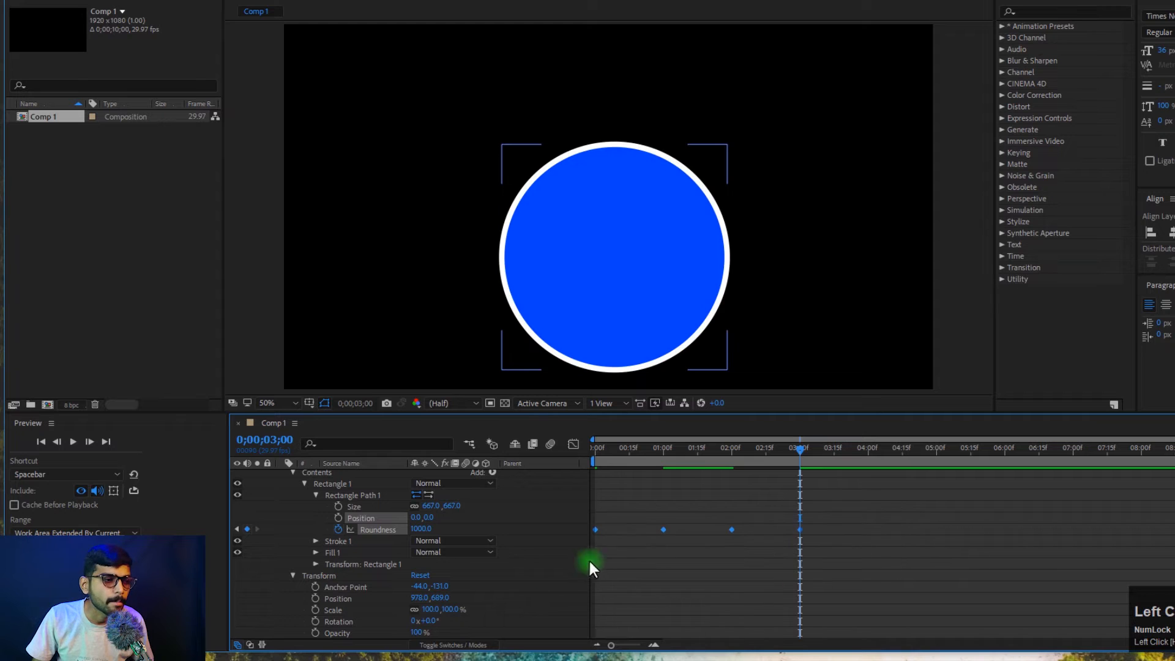
pyautogui.rightClick(597, 529)
pyautogui.moveTo(667, 655)
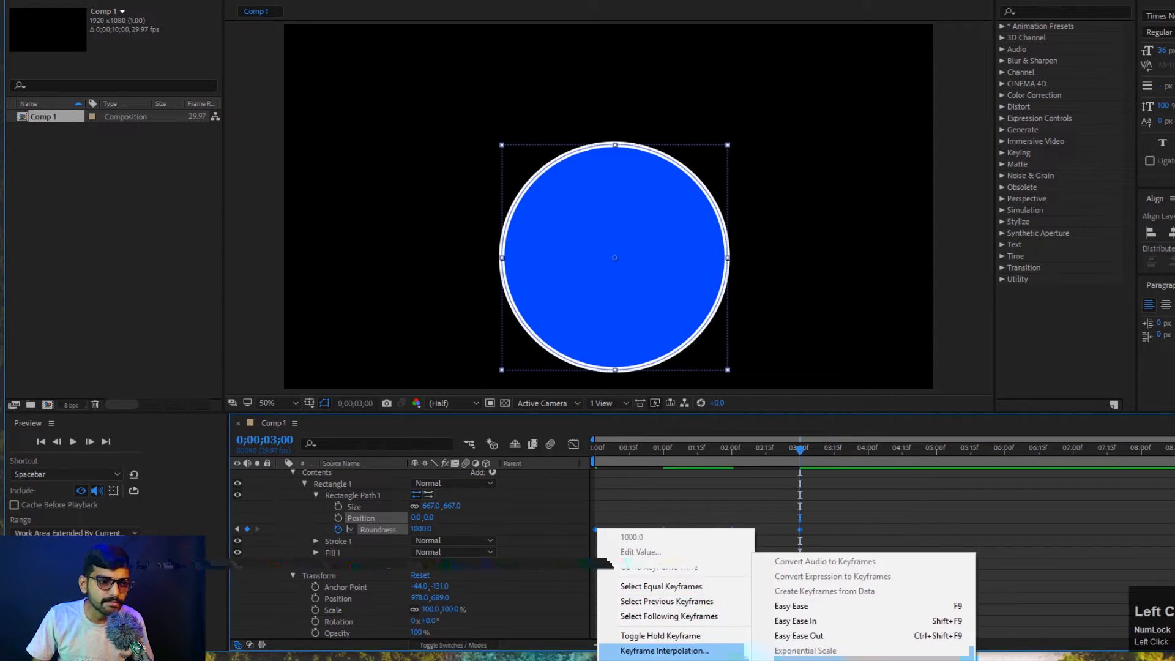
pyautogui.click(861, 601)
# Open the selected Roundness keyframes in the Graph Editor and display them as a speed graph
pyautogui.moveTo(843, 512); pyautogui.dragTo(582, 559)
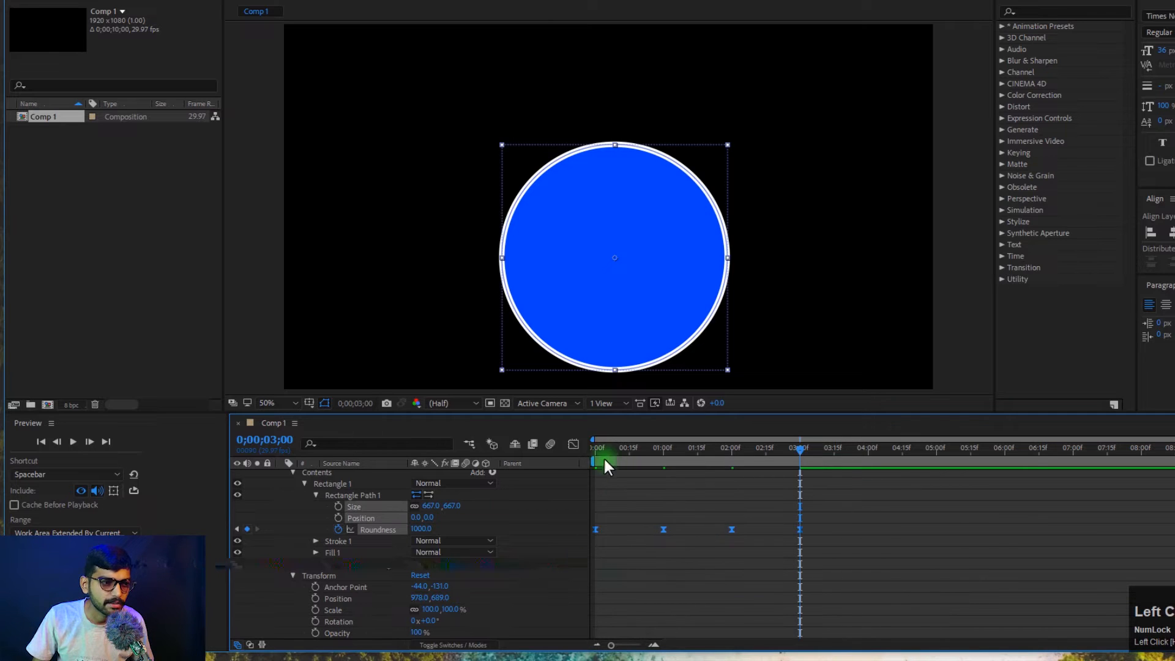
pyautogui.click(572, 446)
pyautogui.rightClick(699, 483)
pyautogui.click(646, 494)
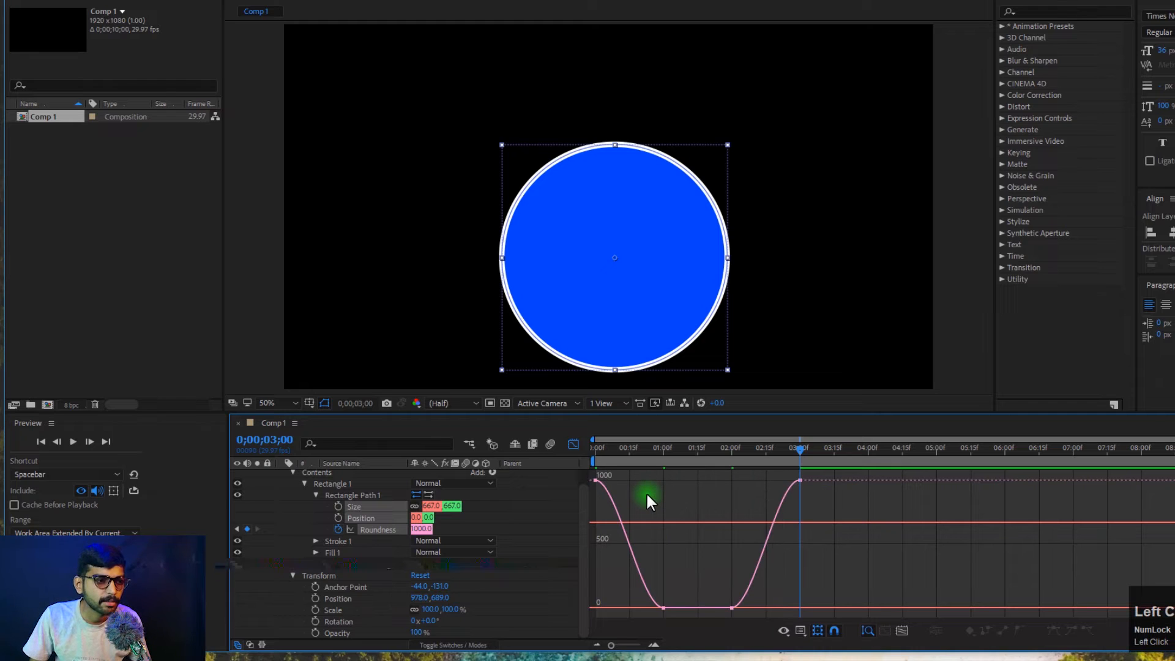
pyautogui.rightClick(649, 489)
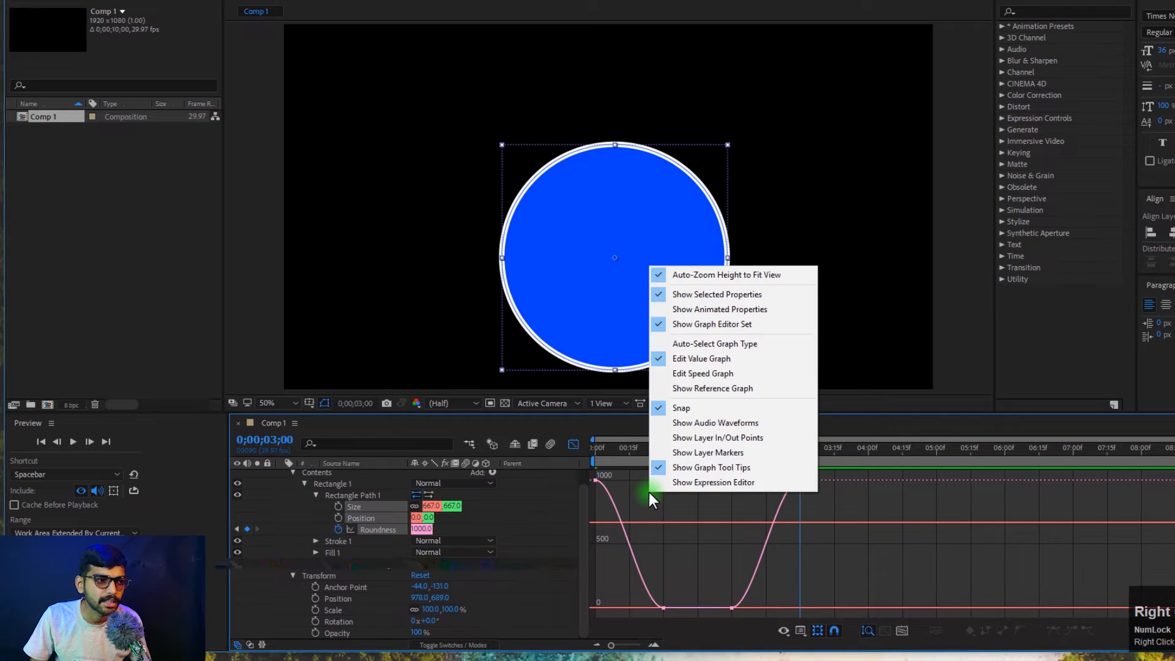
pyautogui.click(686, 372)
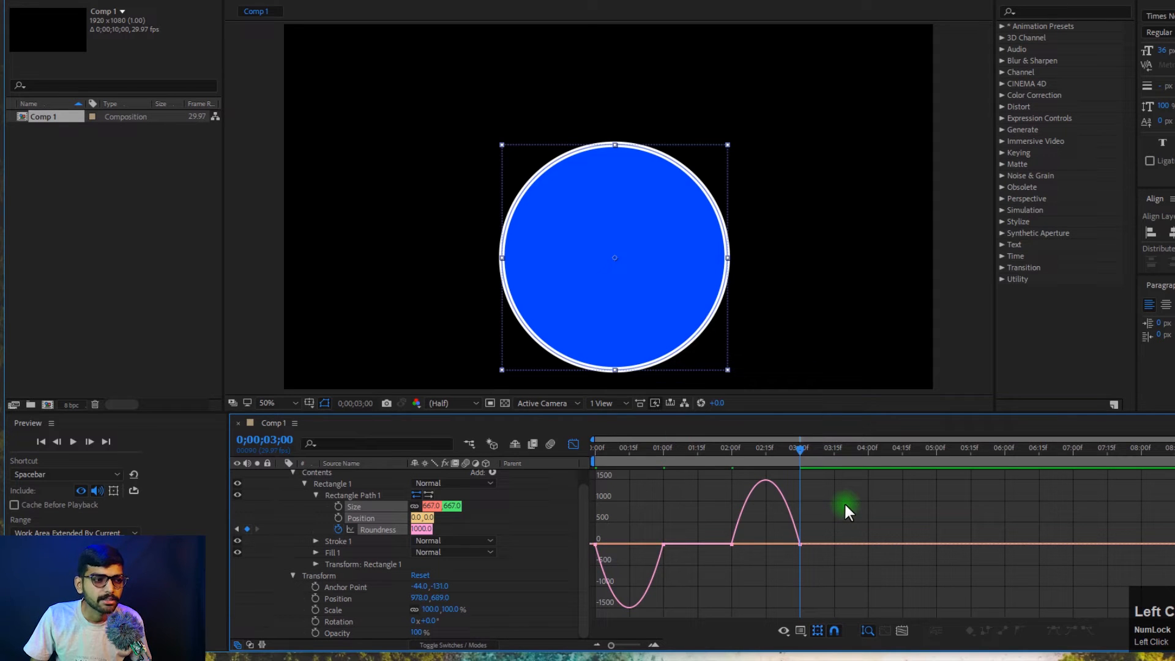
# Compare the Roundness animation's value graph with its speed graph, returning to the speed graph
pyautogui.moveTo(848, 525); pyautogui.dragTo(650, 551)
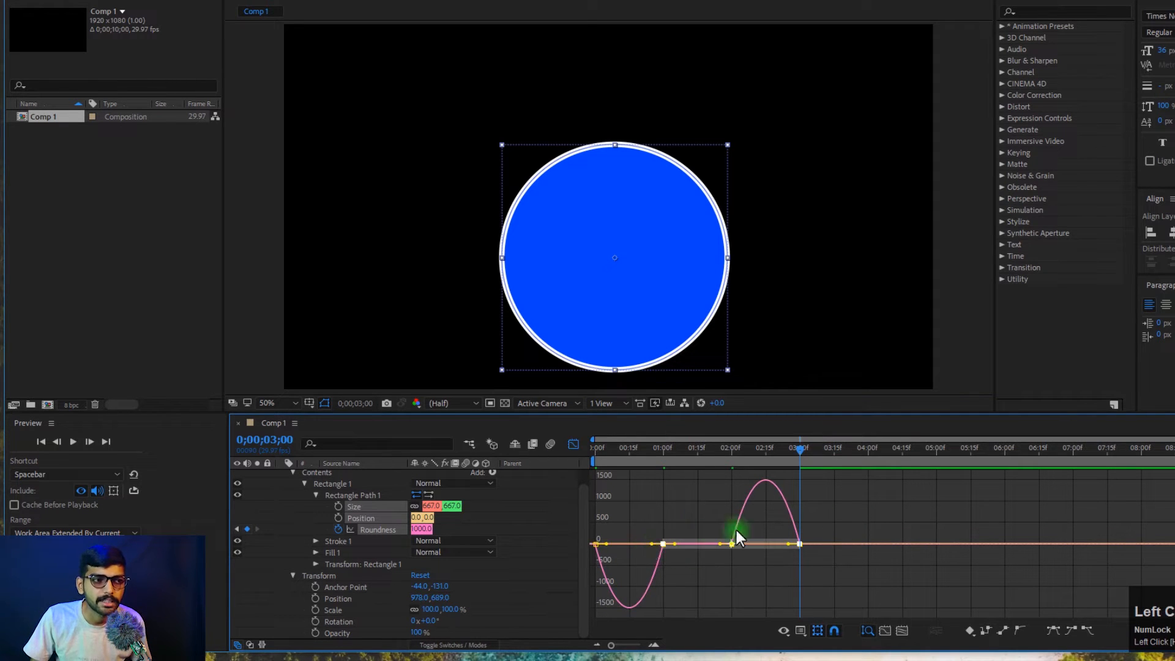
pyautogui.rightClick(863, 508)
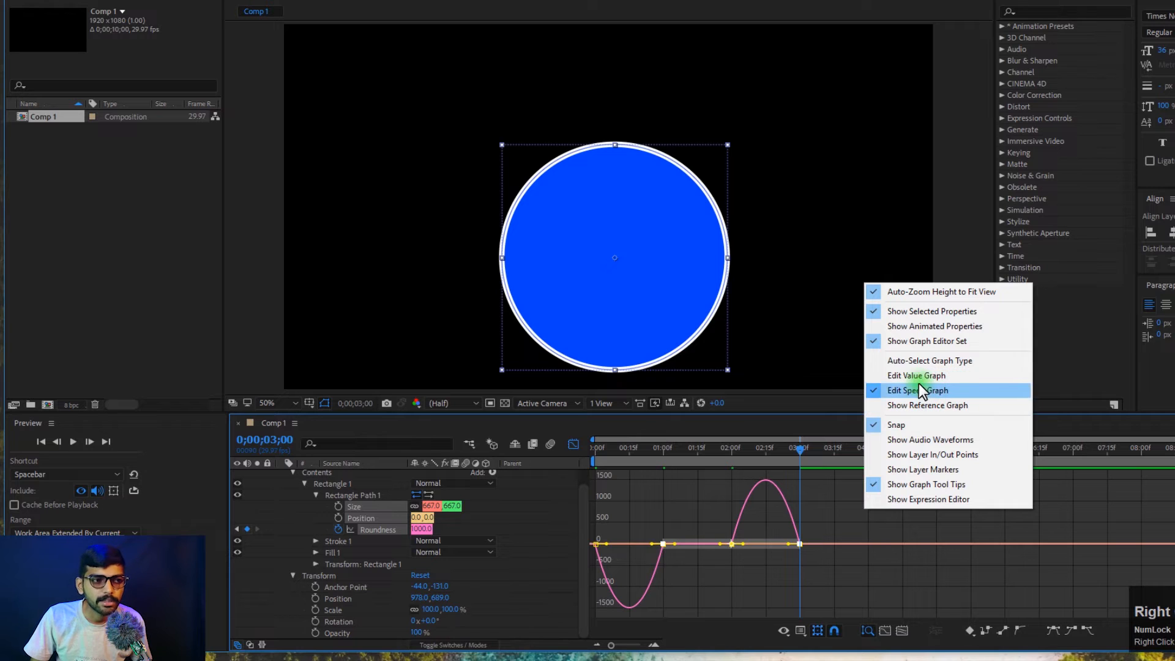
pyautogui.click(902, 376)
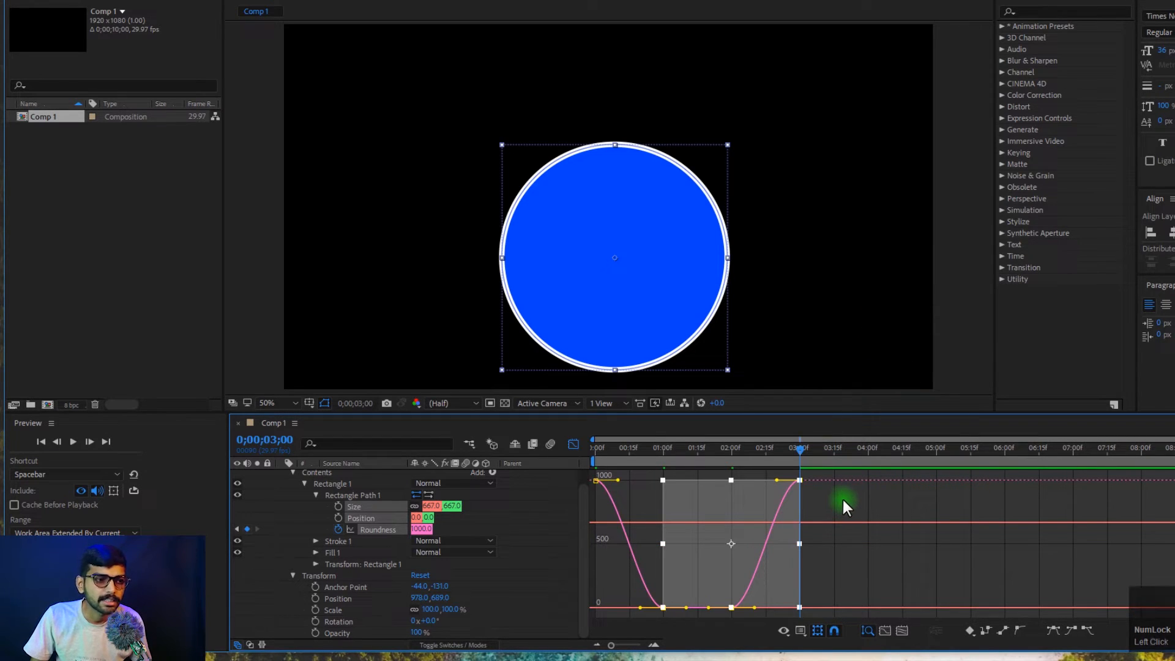
pyautogui.rightClick(842, 499)
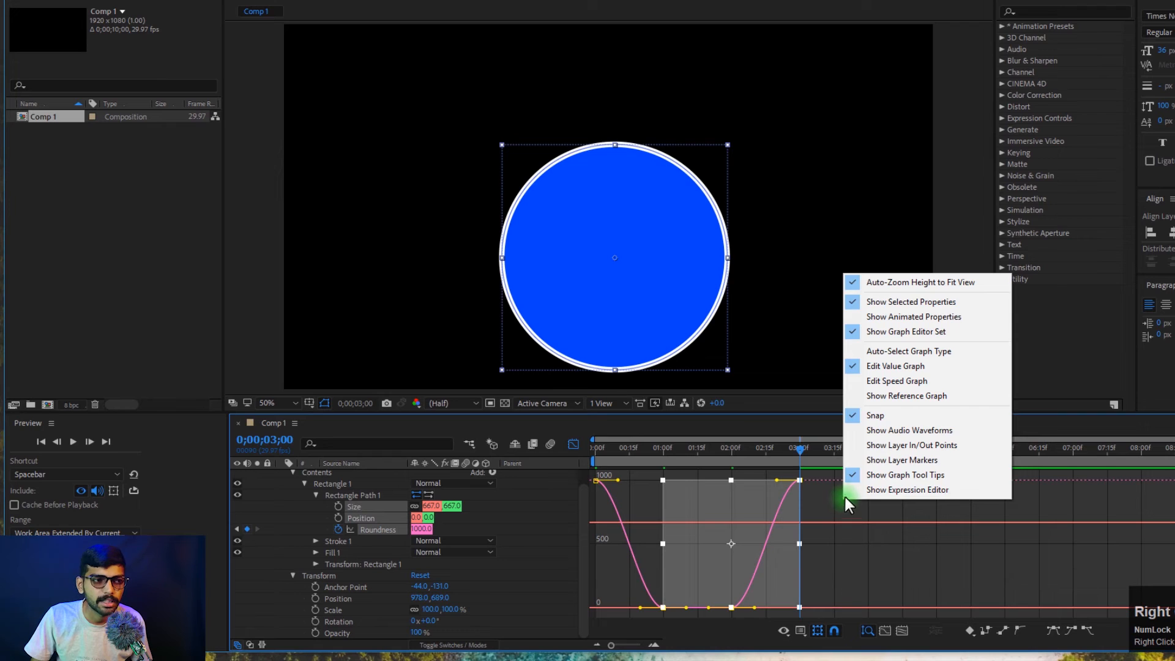
pyautogui.click(887, 384)
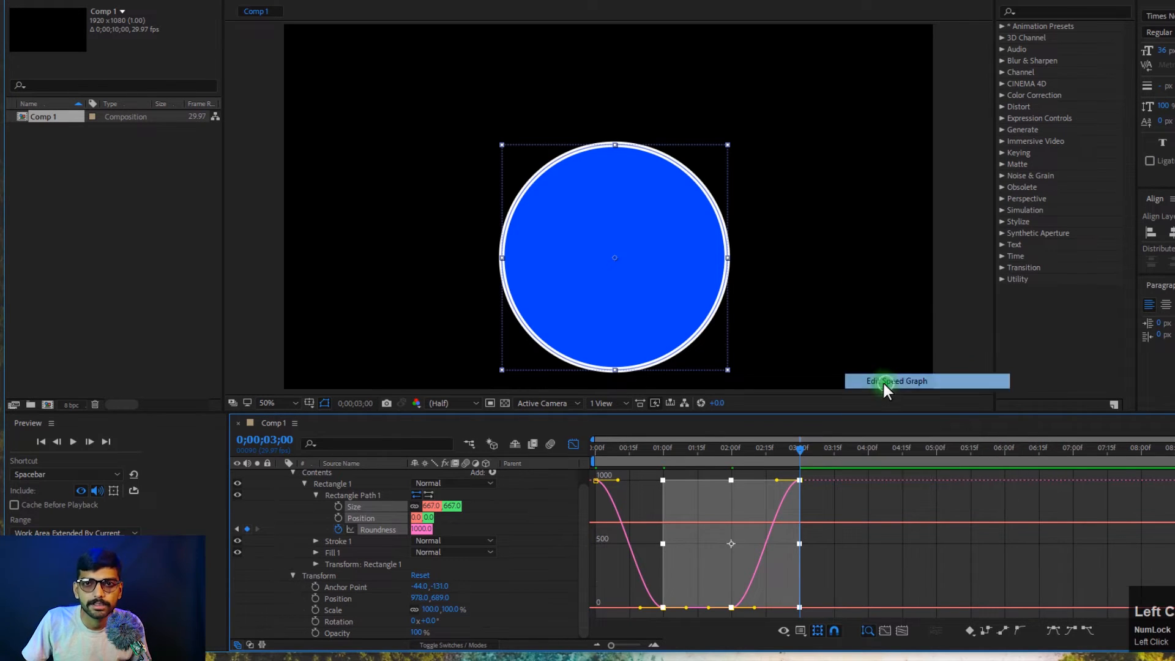
# Extend the Roundness keyframes' incoming influence handles so each speed curve peaks early, and preview the animation from the start
pyautogui.moveTo(857, 517); pyautogui.dragTo(622, 551)
pyautogui.moveTo(796, 557); pyautogui.dragTo(743, 544)
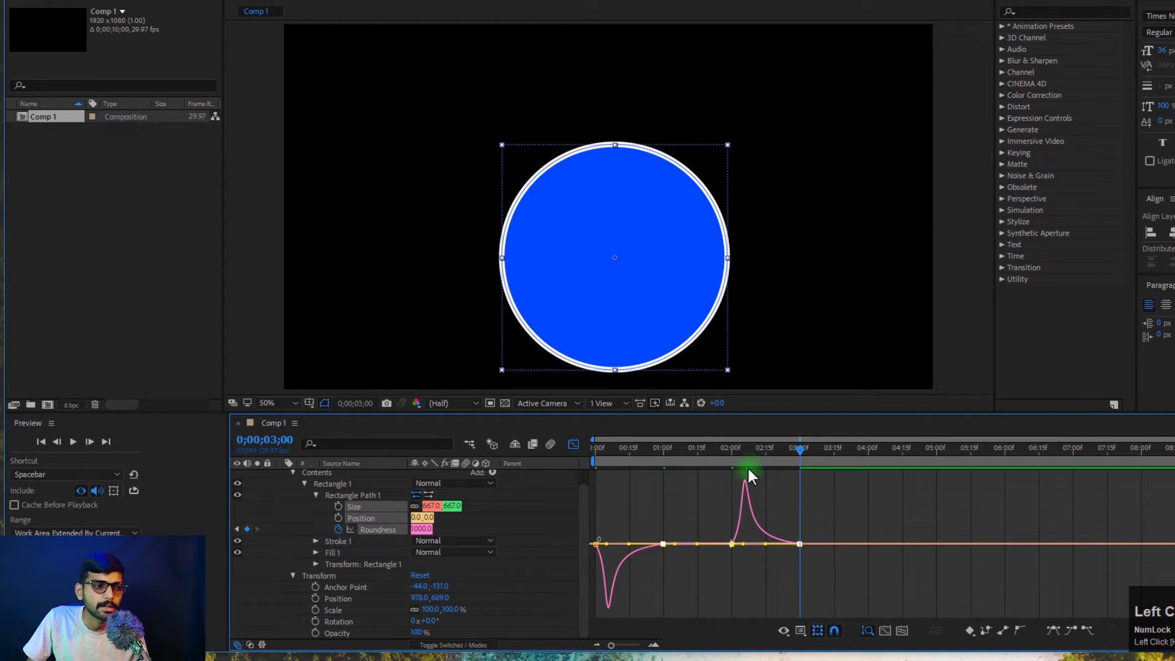
pyautogui.moveTo(730, 457); pyautogui.dragTo(543, 454)
pyautogui.press('space')
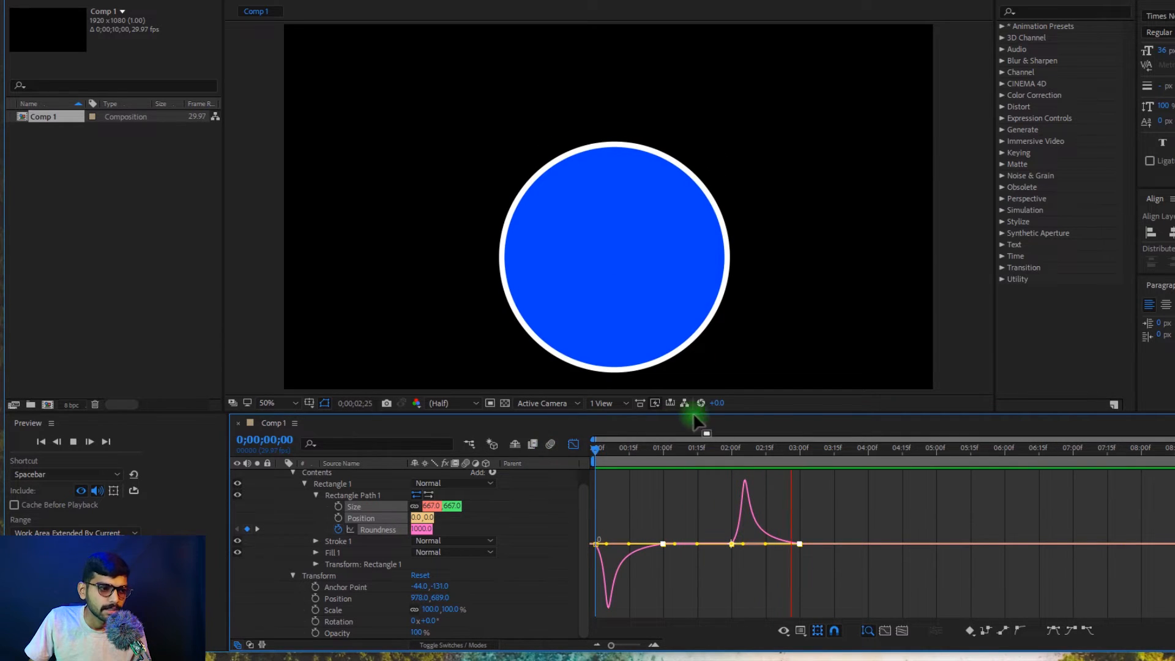
# End the work area at about 3 seconds, preview the animation within it and leave the Graph Editor
pyautogui.press('space')
pyautogui.moveTo(807, 446); pyautogui.dragTo(754, 447)
pyautogui.press('n')
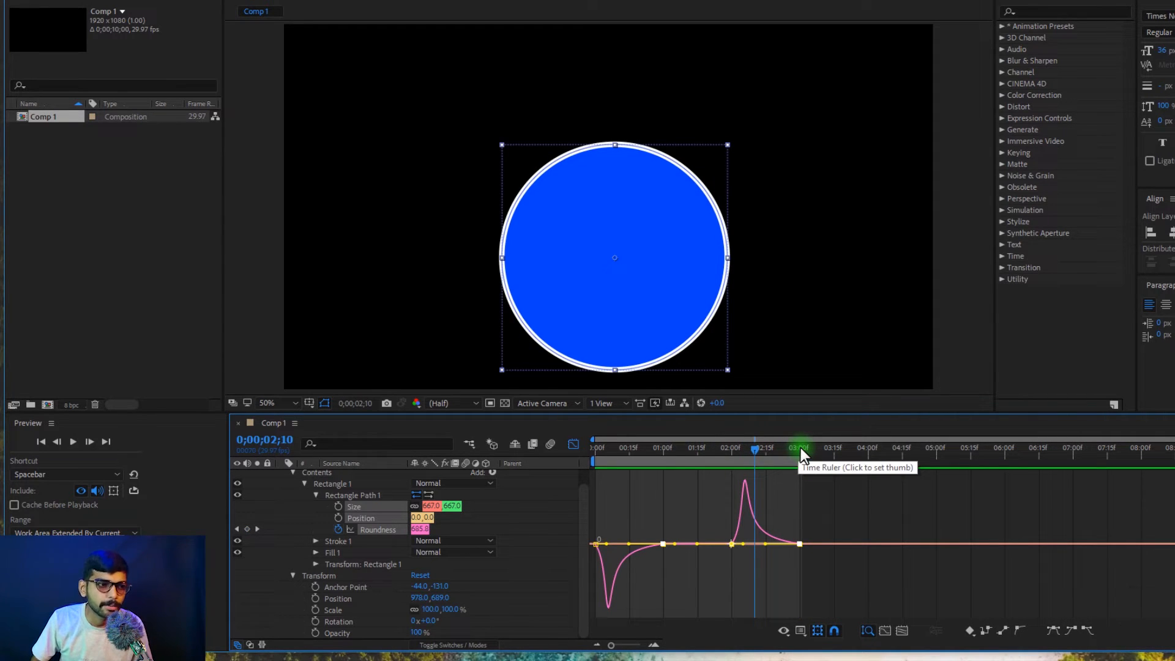
pyautogui.press('space')
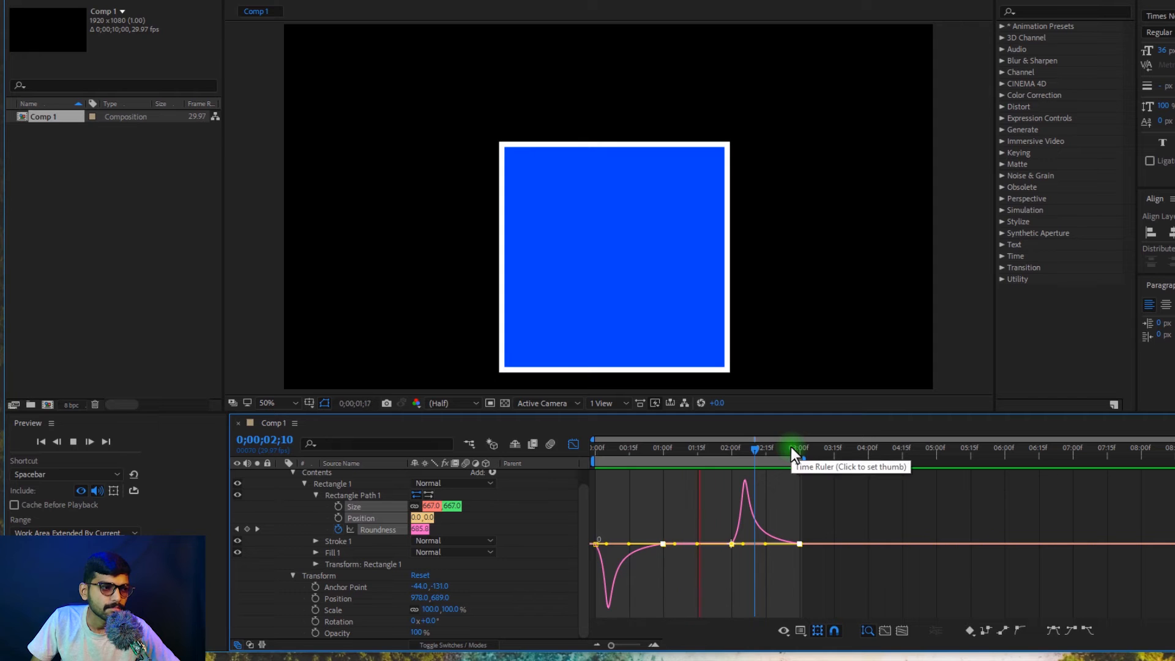
pyautogui.click(574, 445)
pyautogui.press('space')
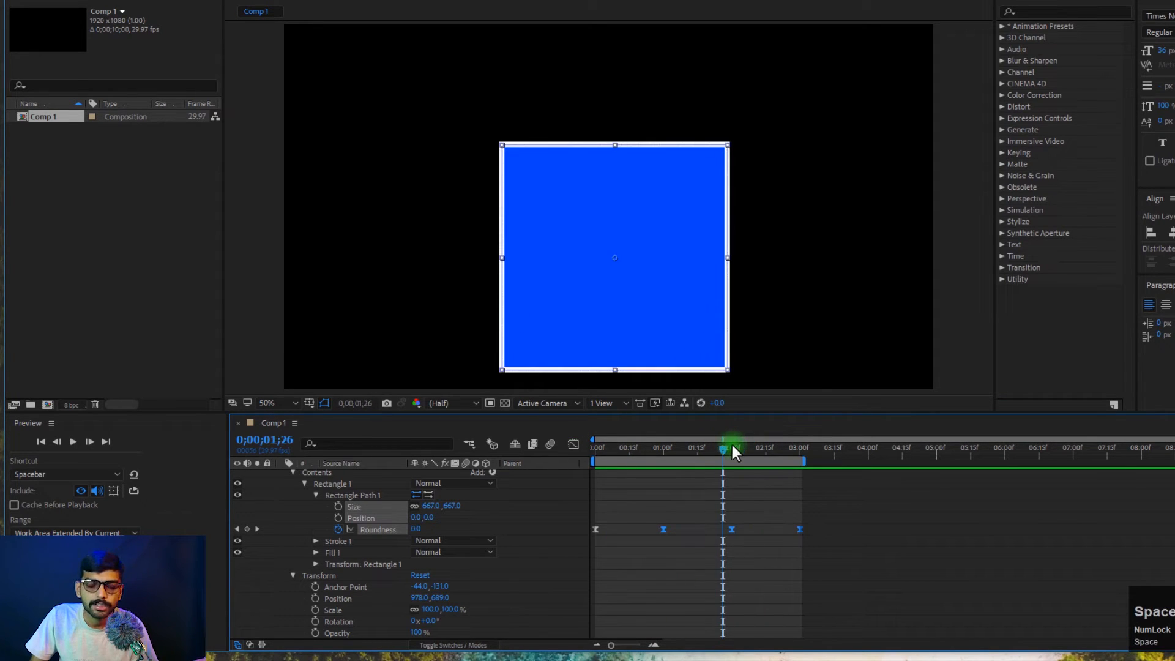
# Collapse Rectangle Path 1 and expand Stroke 1 to show its stroke properties
pyautogui.click(316, 496)
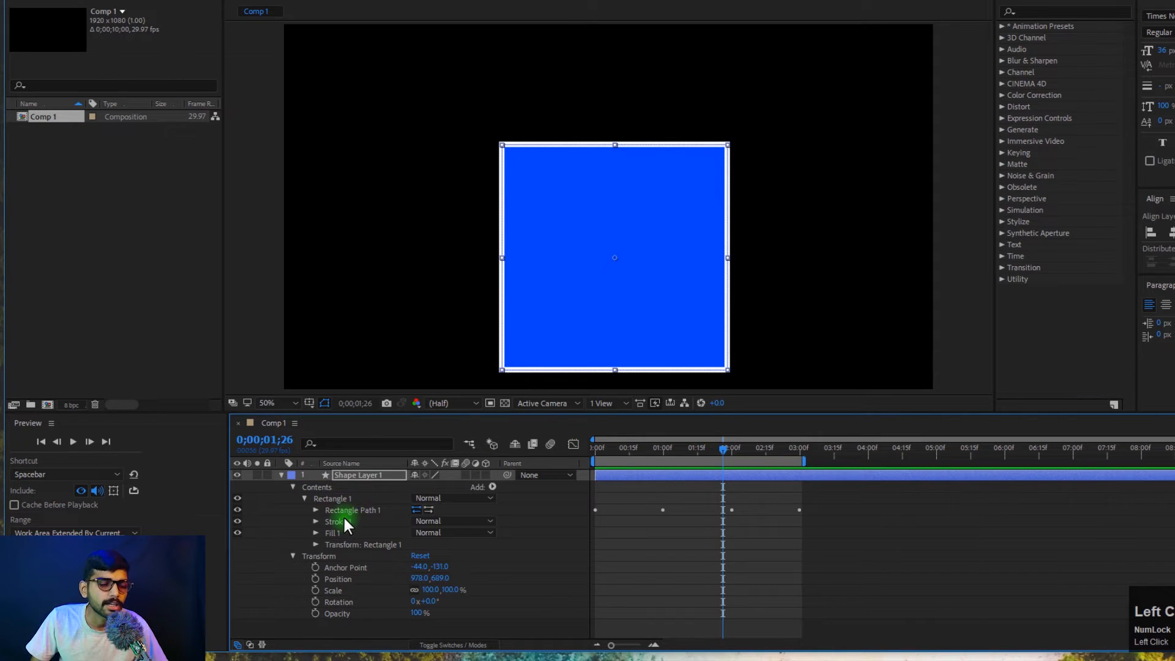
pyautogui.click(316, 522)
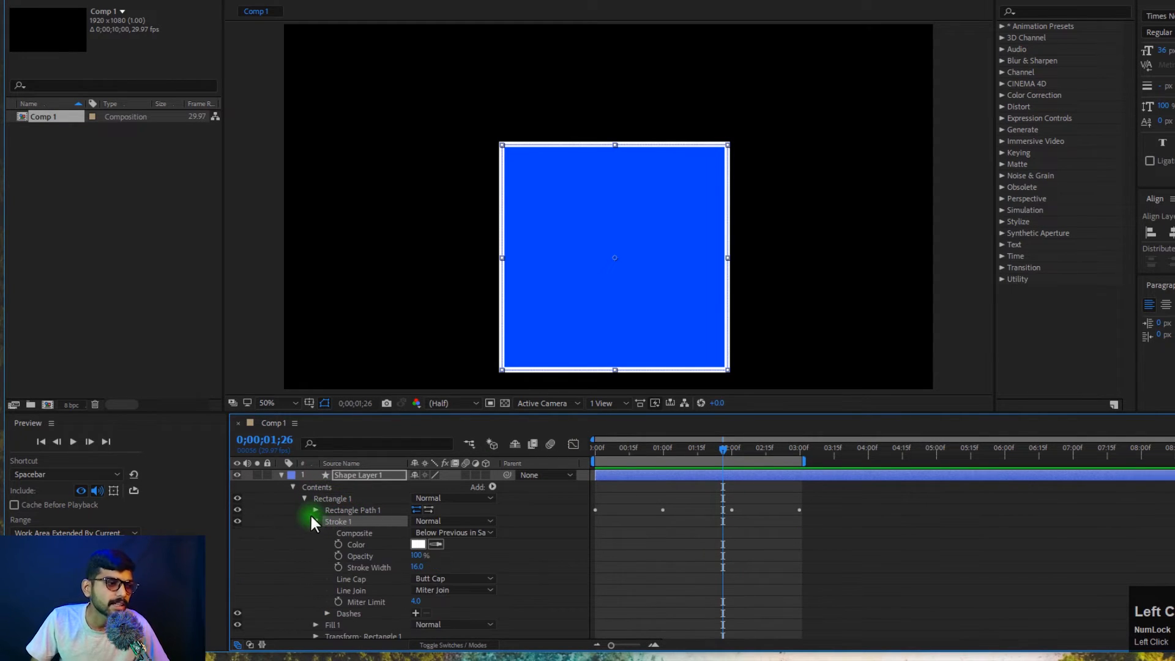
pyautogui.scroll(-2, 503, 525)
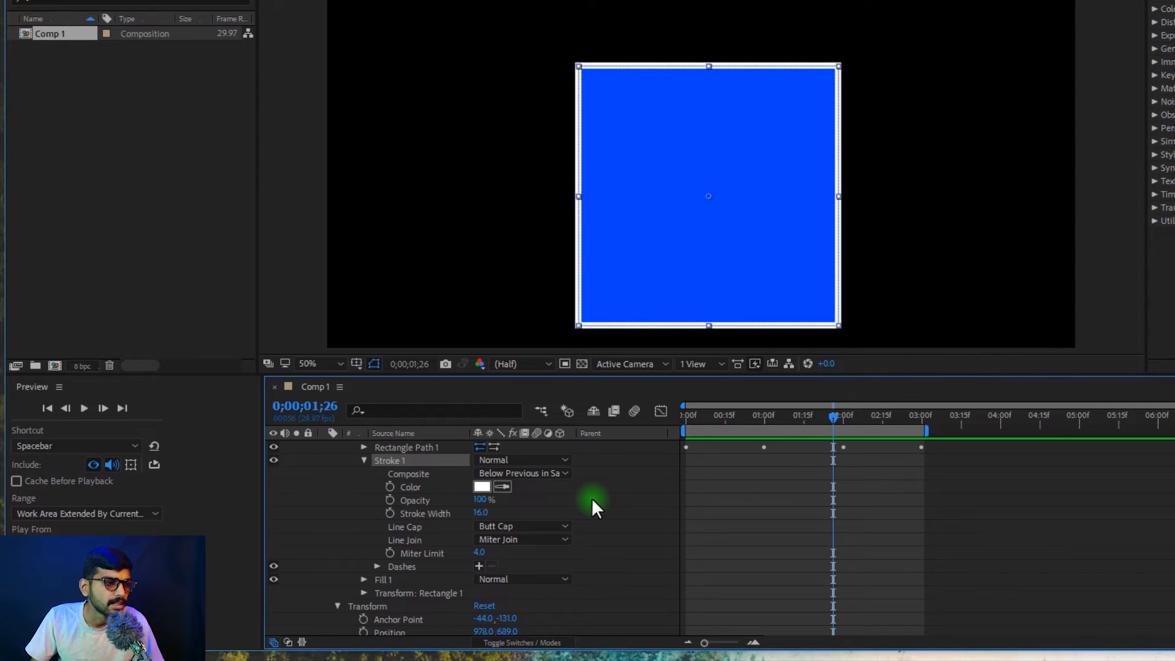
# Look through the blending modes available for Stroke 1, leaving its mode at Normal
pyautogui.click(410, 474)
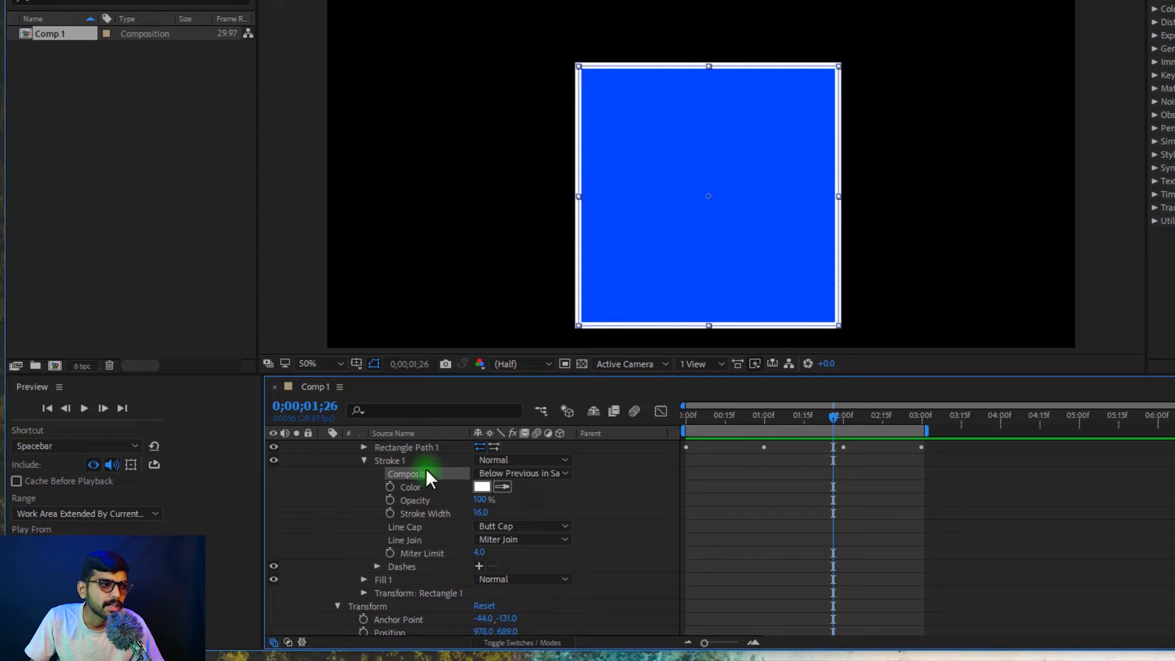
pyautogui.click(493, 457)
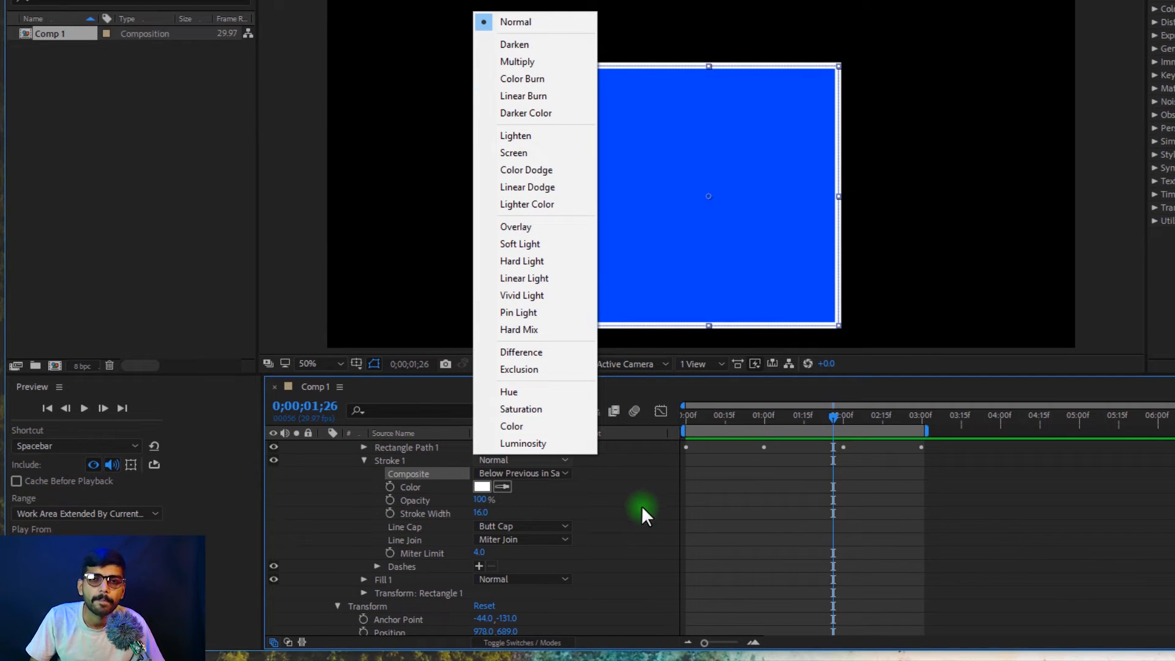
pyautogui.click(606, 520)
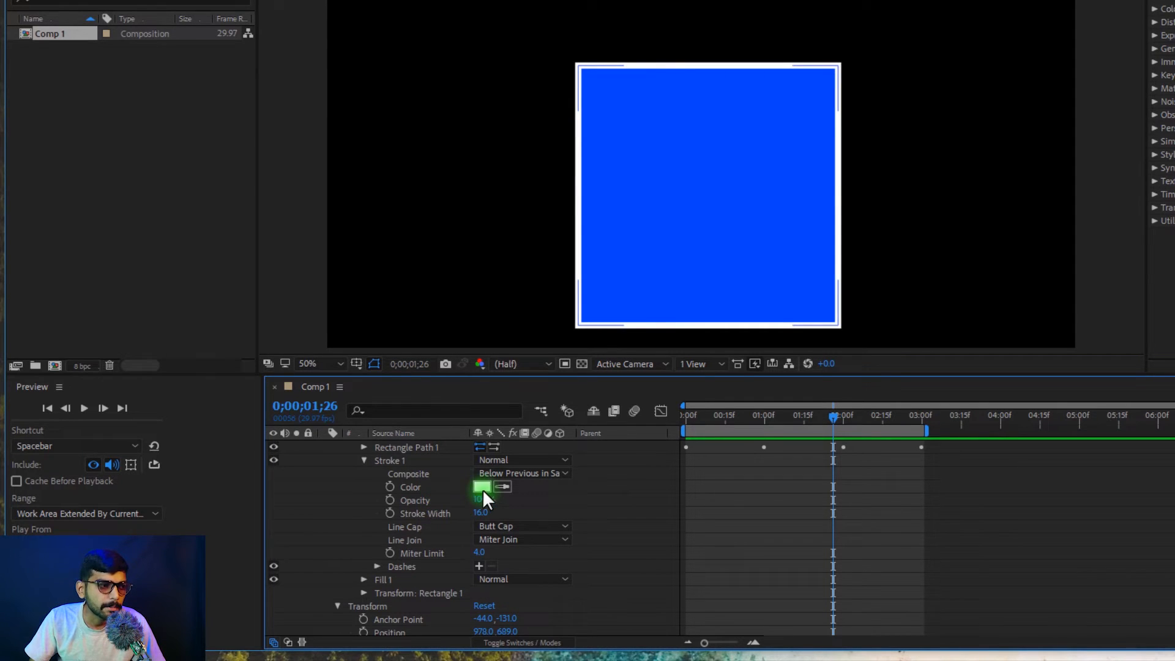
# Try a grey stroke color, 9E9E9E, on the rectangle and cancel the color change
pyautogui.scroll(2, 535, 491)
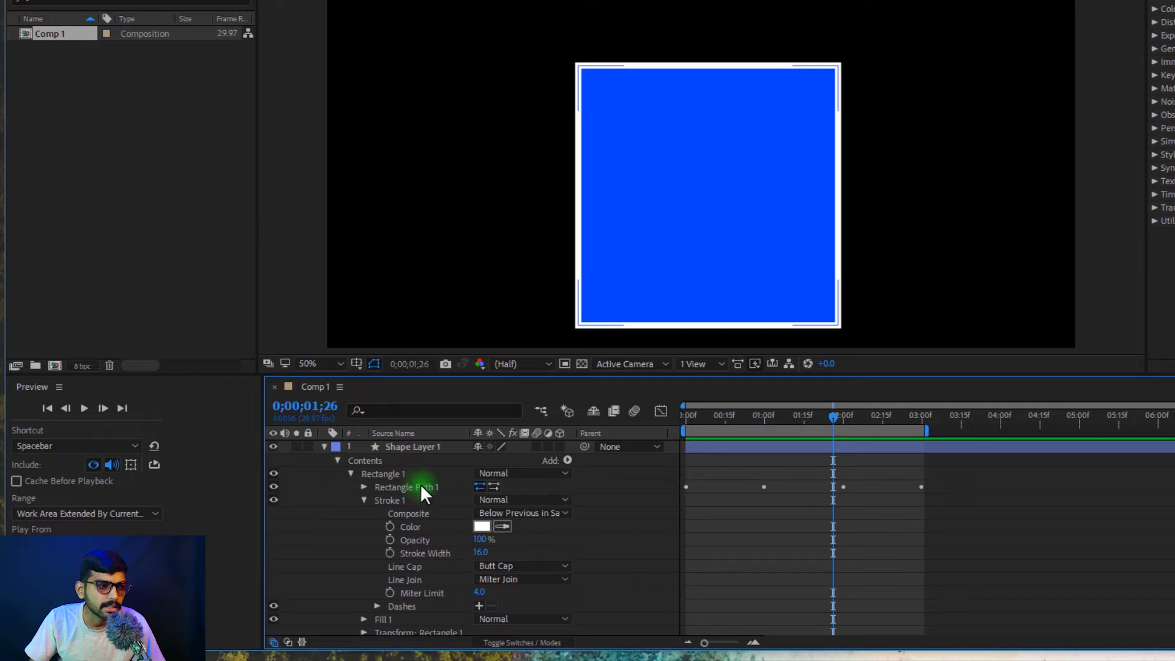
pyautogui.click(491, 524)
pyautogui.moveTo(837, 200)
pyautogui.mouseDown()
pyautogui.moveTo(910, 140)
pyautogui.moveTo(632, 249)
pyautogui.moveTo(557, 221)
pyautogui.mouseUp()
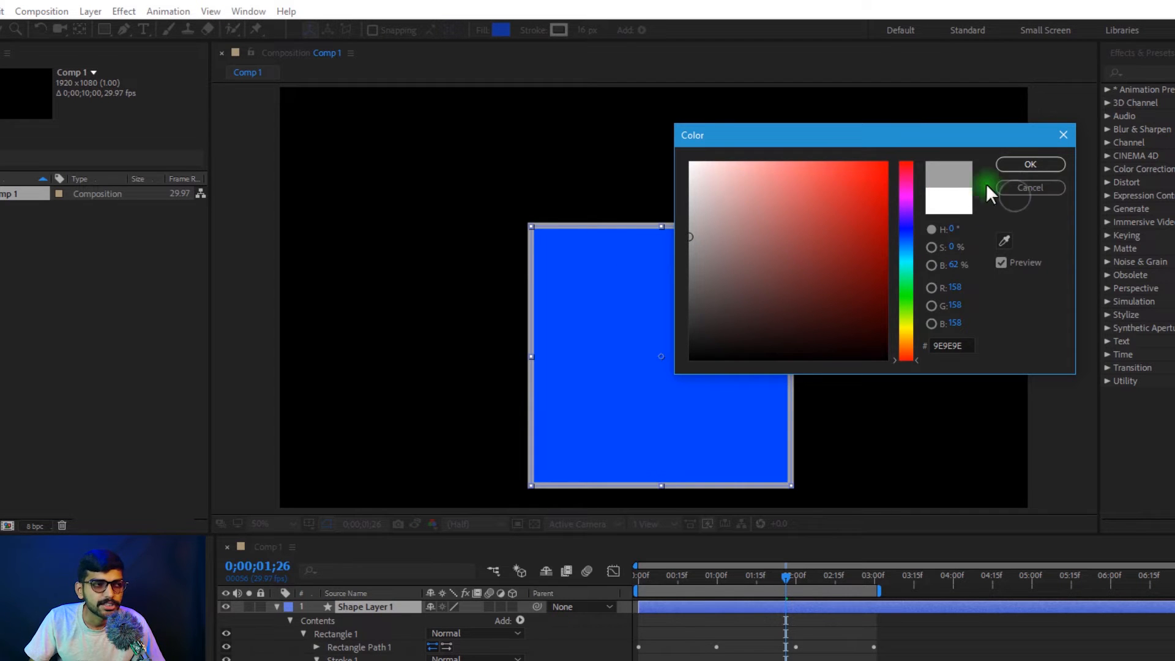
pyautogui.click(1016, 191)
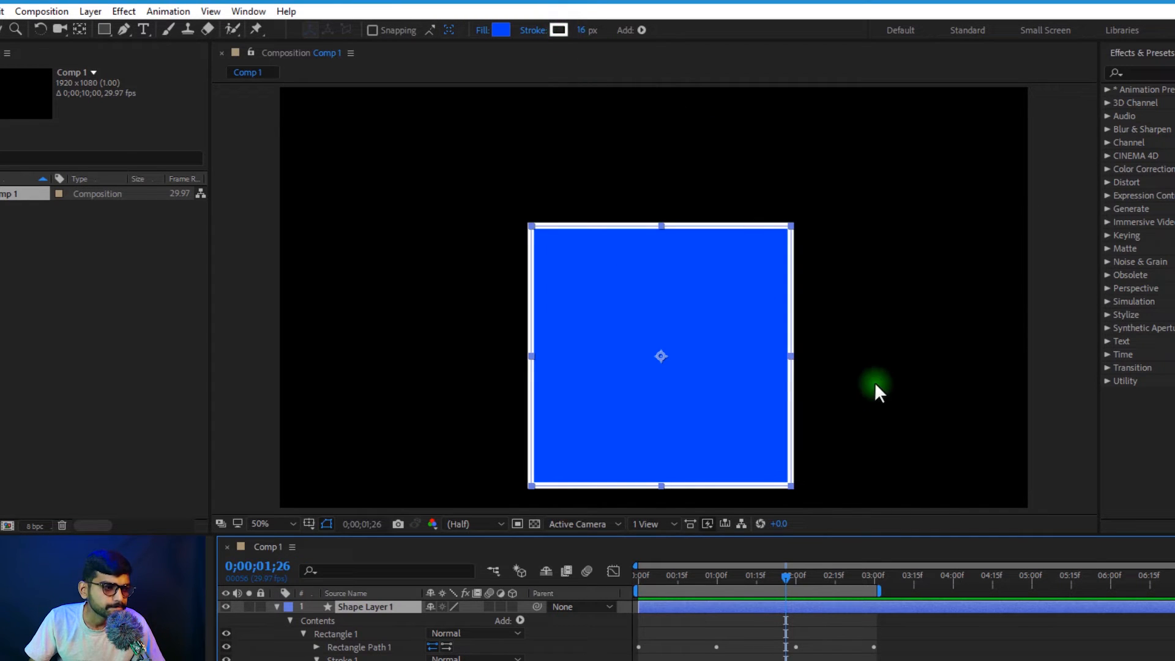
# Test the stroke's Opacity and the layer's Transform Opacity, leaving both at 100%
pyautogui.scroll(-3, 539, 545)
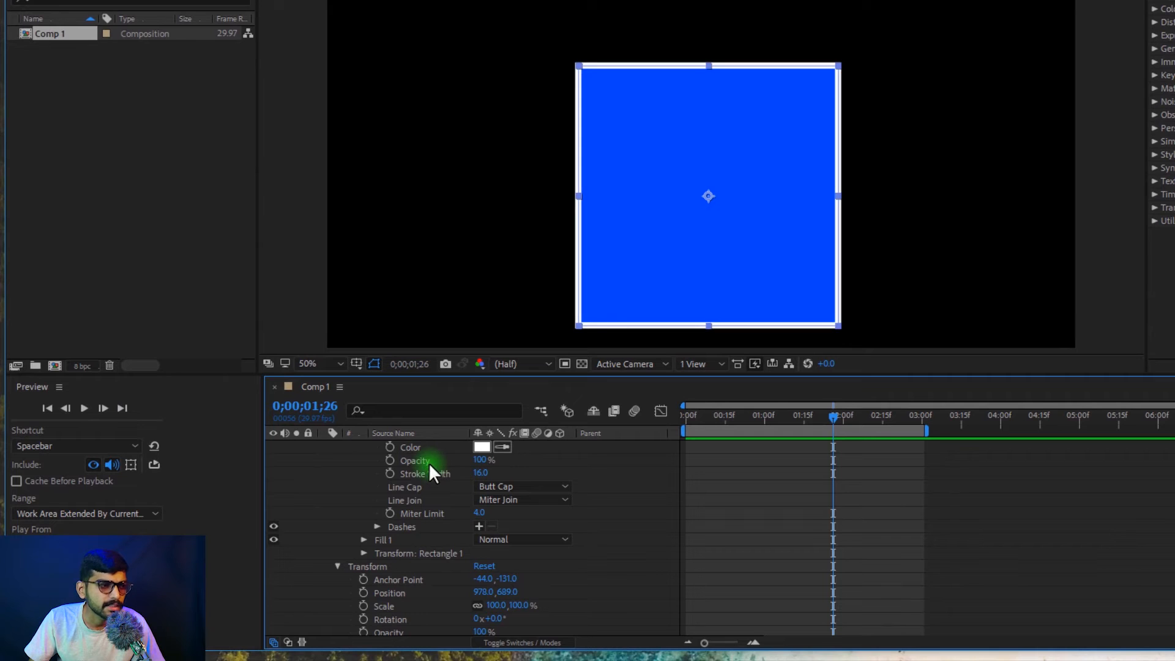
pyautogui.moveTo(479, 459)
pyautogui.mouseDown()
pyautogui.moveTo(426, 450)
pyautogui.moveTo(634, 462)
pyautogui.mouseUp()
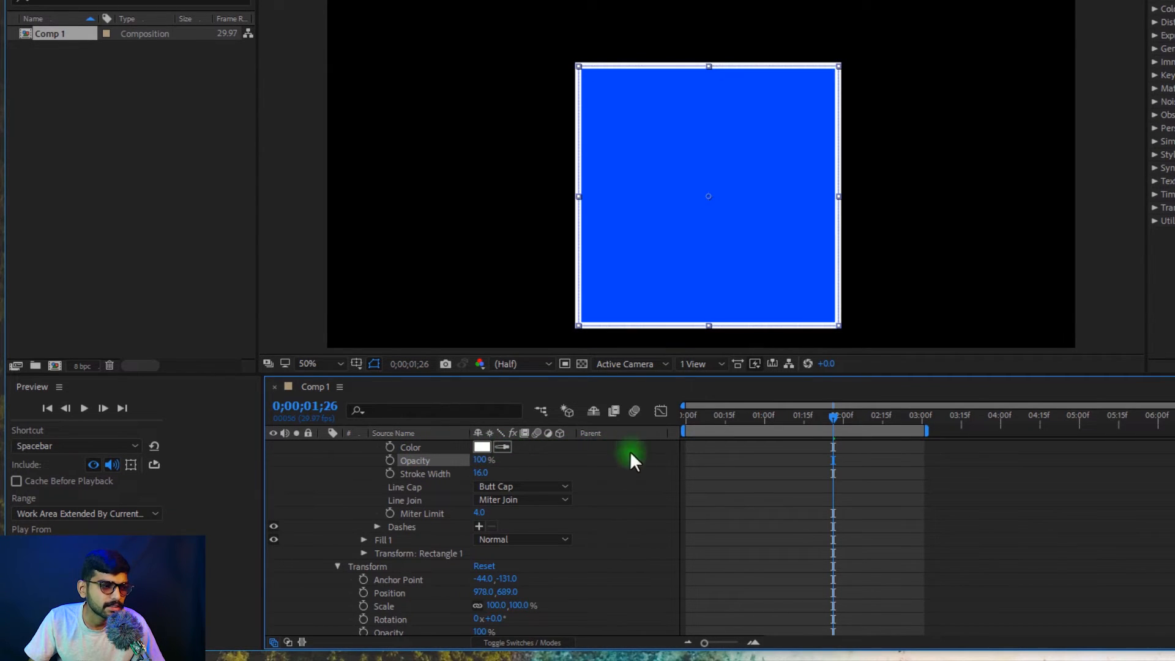
pyautogui.scroll(-1, 520, 576)
pyautogui.moveTo(484, 637); pyautogui.dragTo(586, 607)
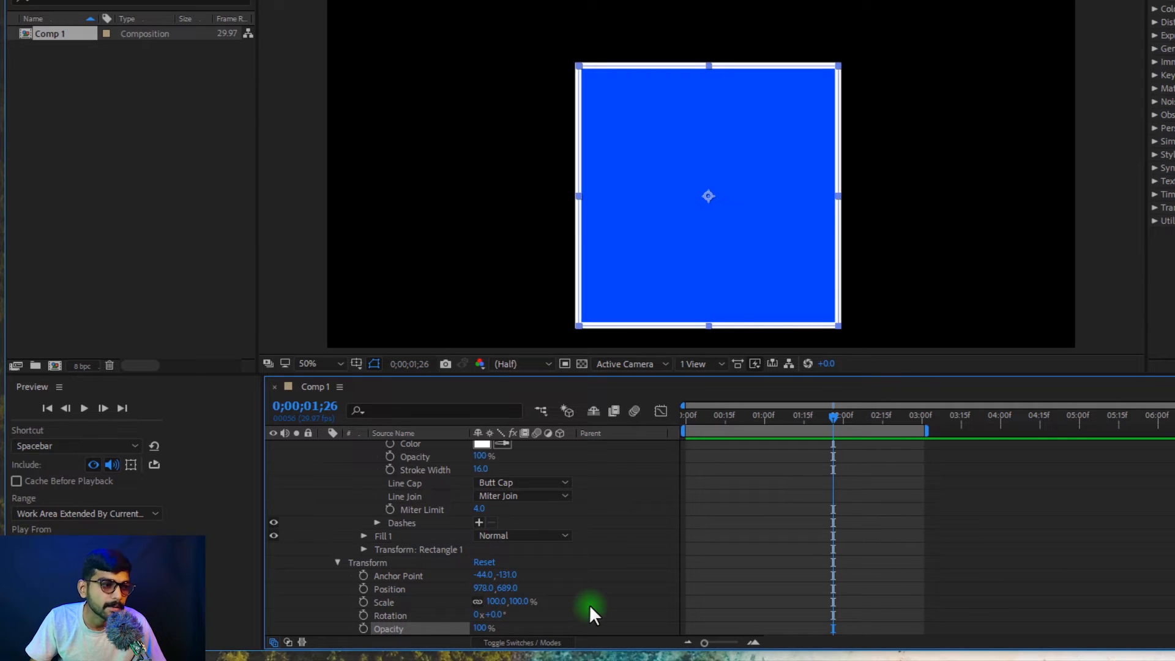
pyautogui.scroll(3, 545, 598)
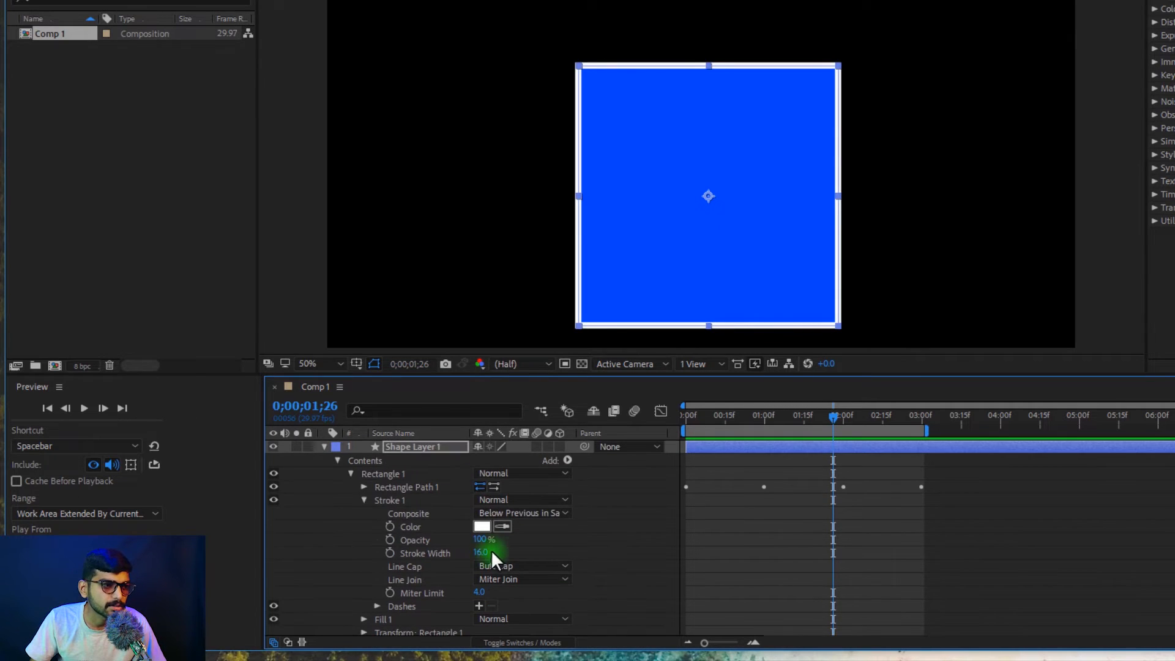
# Set the rectangle's Stroke Width to 69
pyautogui.moveTo(484, 550)
pyautogui.mouseDown()
pyautogui.moveTo(401, 532)
pyautogui.moveTo(543, 532)
pyautogui.mouseUp()
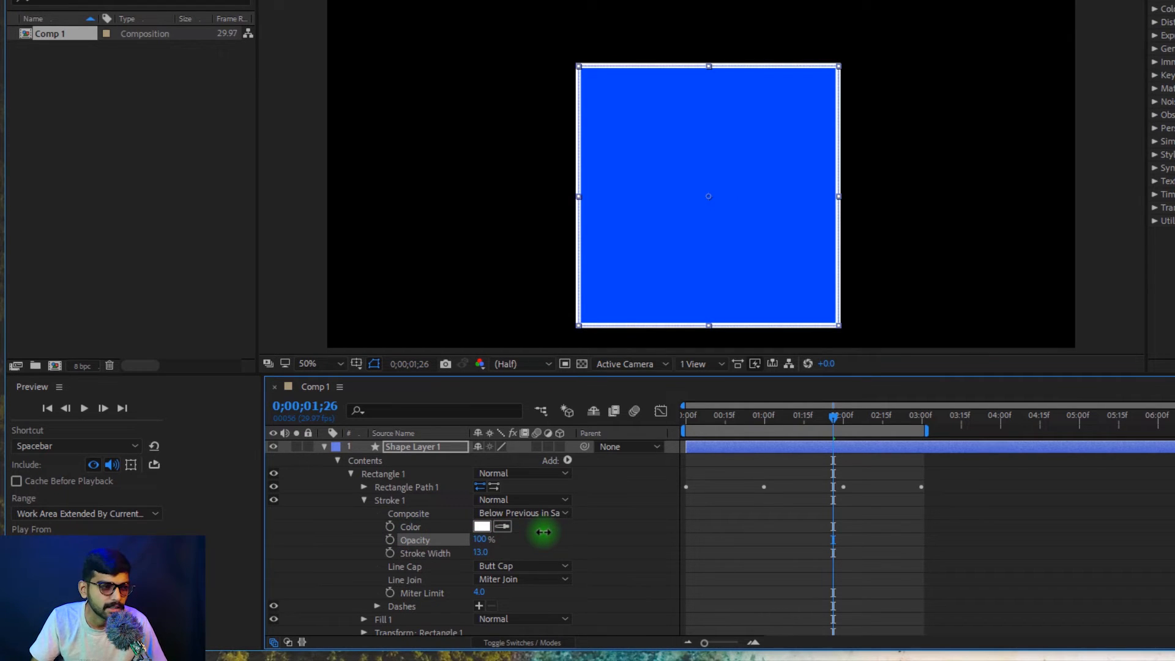
pyautogui.scroll(-2, 524, 551)
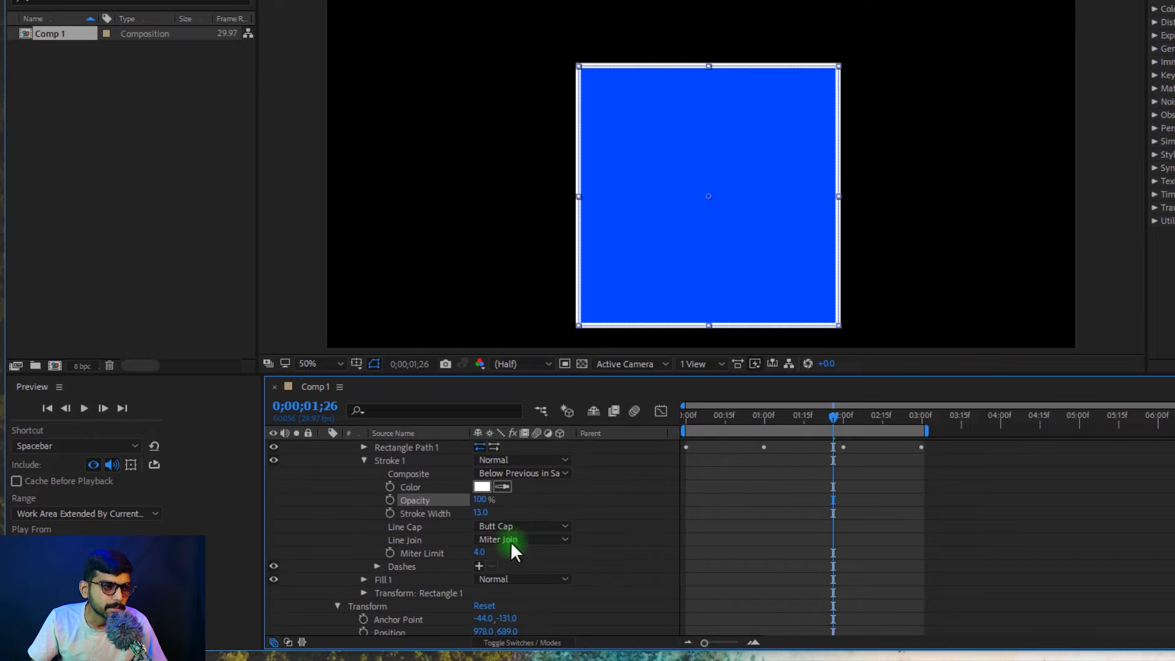
pyautogui.moveTo(483, 517)
pyautogui.mouseDown()
pyautogui.moveTo(522, 508)
pyautogui.moveTo(494, 515)
pyautogui.moveTo(516, 517)
pyautogui.mouseUp()
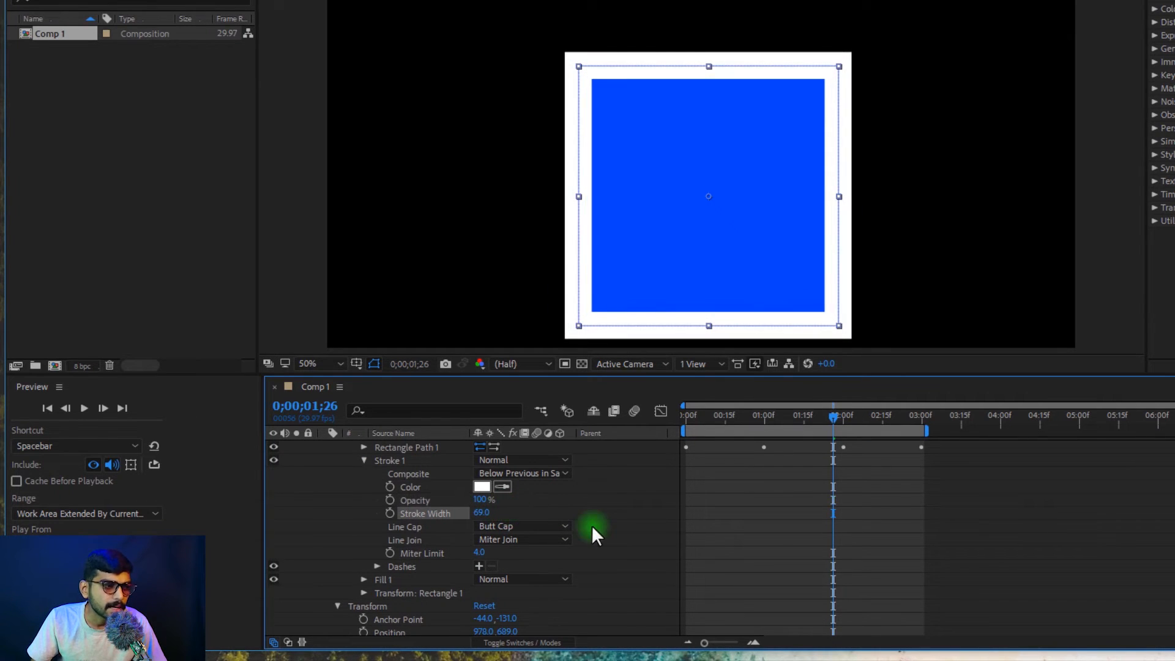
pyautogui.scroll(-2, 527, 520)
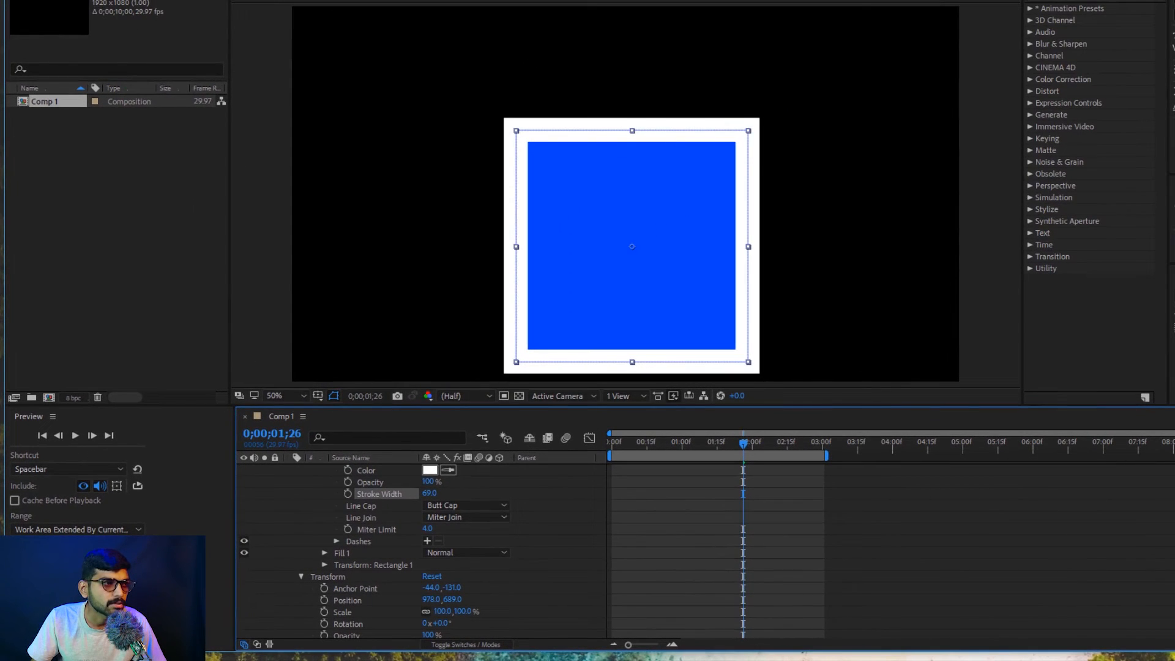
pyautogui.click(504, 44)
pyautogui.click(770, 45)
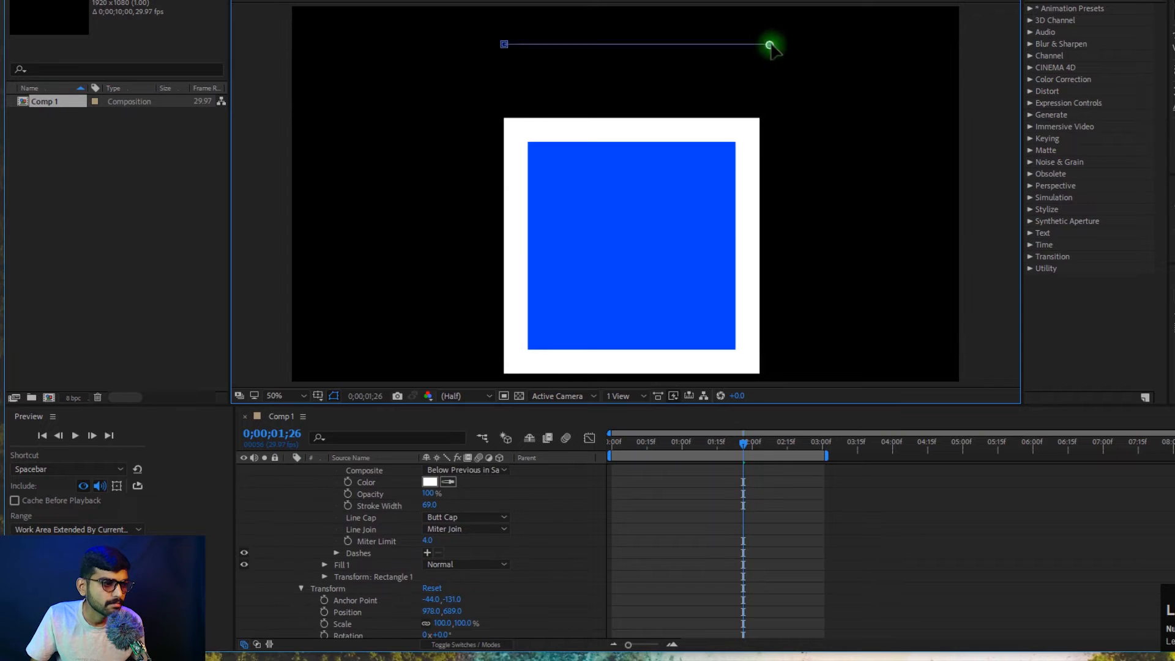
pyautogui.hotkey('ctrl', 'z')
# Deselect the rectangle's layer and draw a straight horizontal line above the rectangle with the Pen tool as a new shape layer
pyautogui.click(776, 519)
pyautogui.click(457, 47)
pyautogui.click(776, 45)
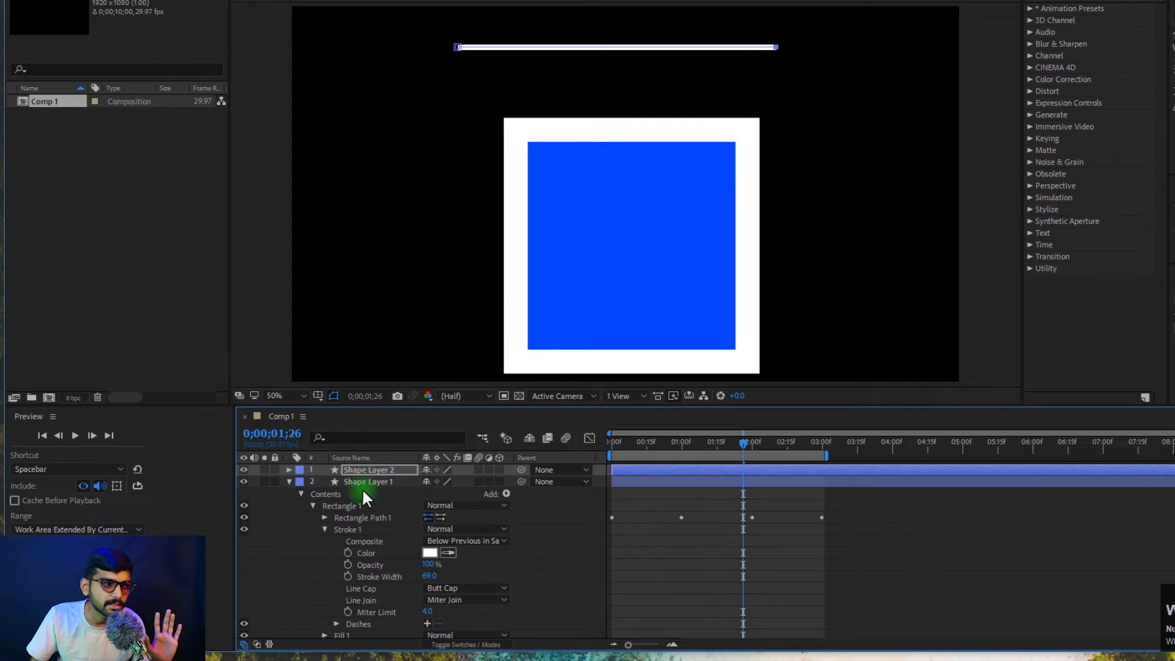
# Expand Stroke 1 of the line's Shape Layer 2 and set its Stroke Width to 44
pyautogui.click(371, 469)
pyautogui.click(288, 469)
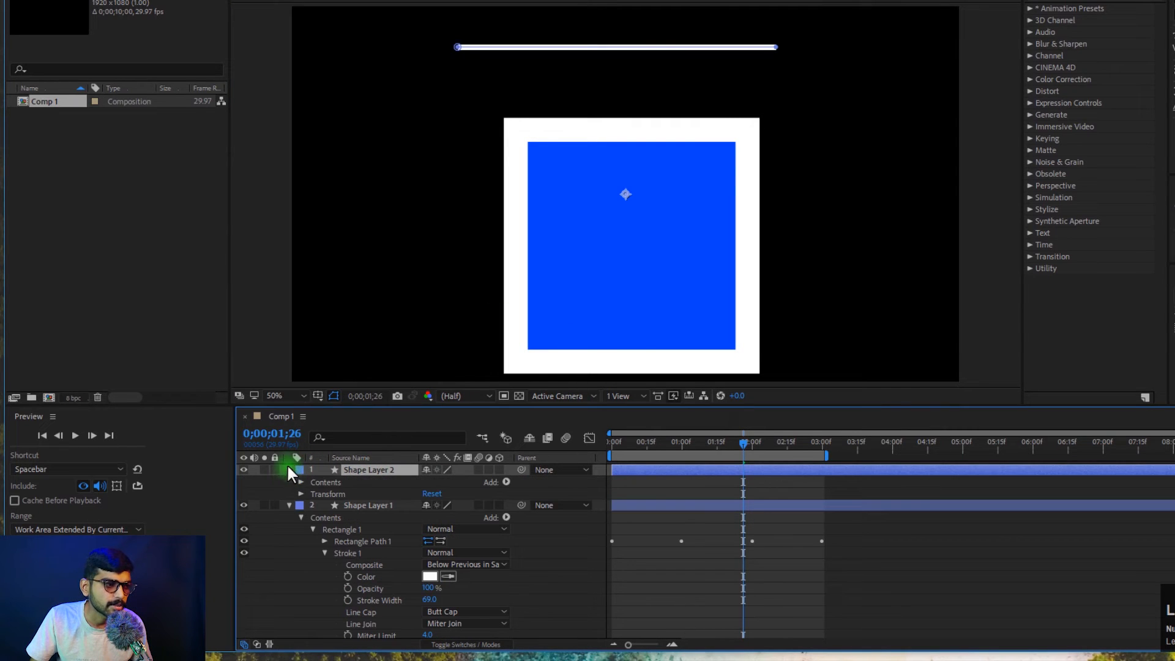
pyautogui.click(300, 482)
pyautogui.click(316, 490)
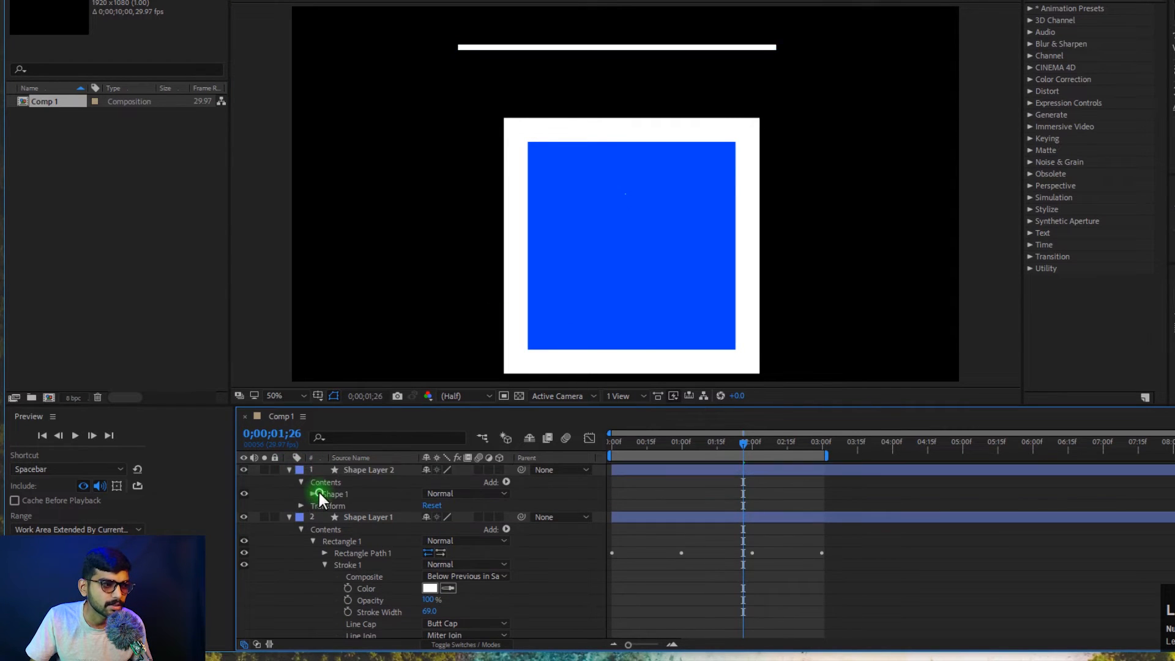
pyautogui.click(314, 492)
pyautogui.scroll(-1, 366, 504)
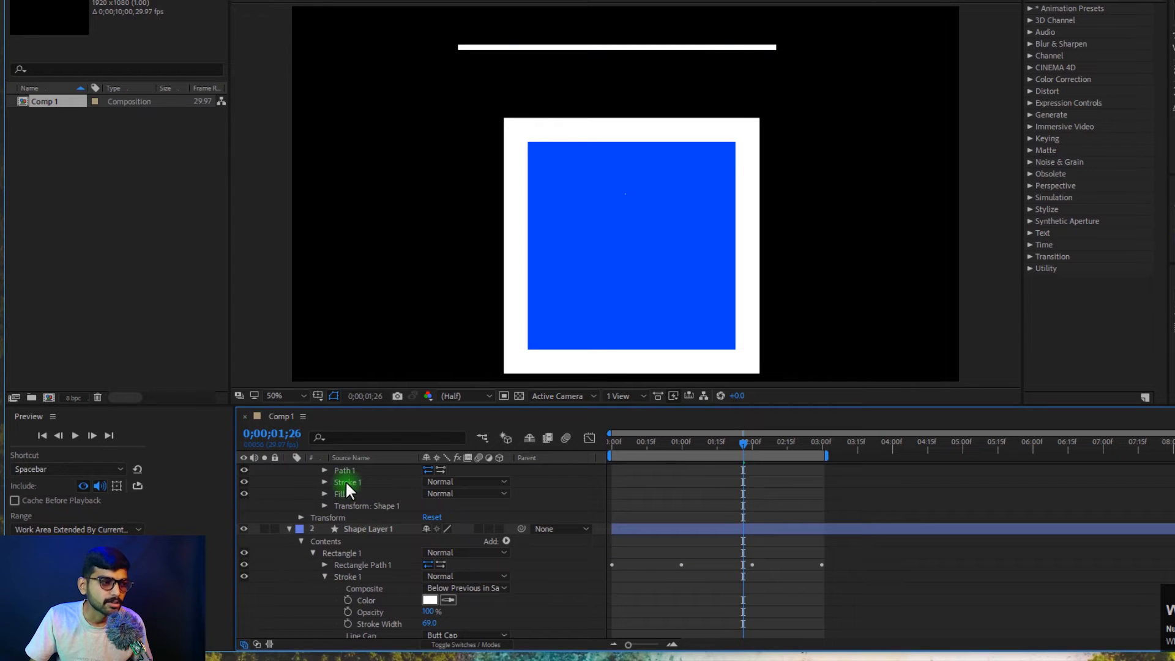
pyautogui.click(346, 484)
pyautogui.click(325, 482)
pyautogui.click(448, 506)
pyautogui.moveTo(432, 524)
pyautogui.mouseDown()
pyautogui.moveTo(451, 524)
pyautogui.moveTo(456, 538)
pyautogui.mouseUp()
# Set the line's Line Cap to Round Cap, comparing it once with Butt Cap
pyautogui.click(456, 541)
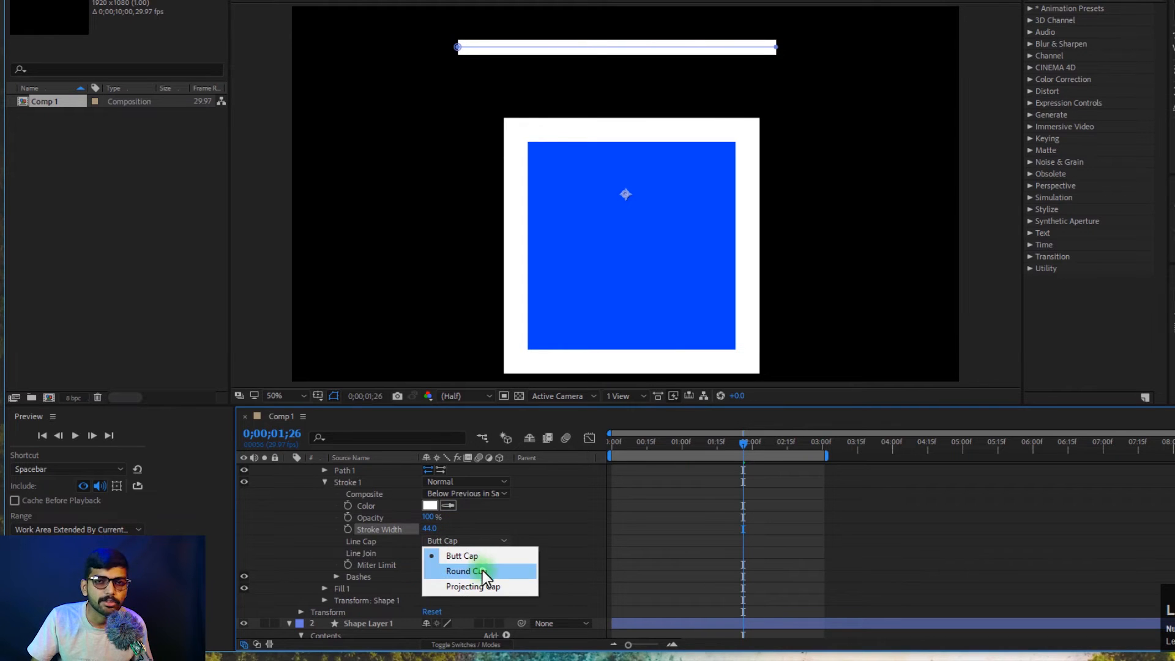
pyautogui.click(482, 571)
pyautogui.hotkey('ctrl', 'z')
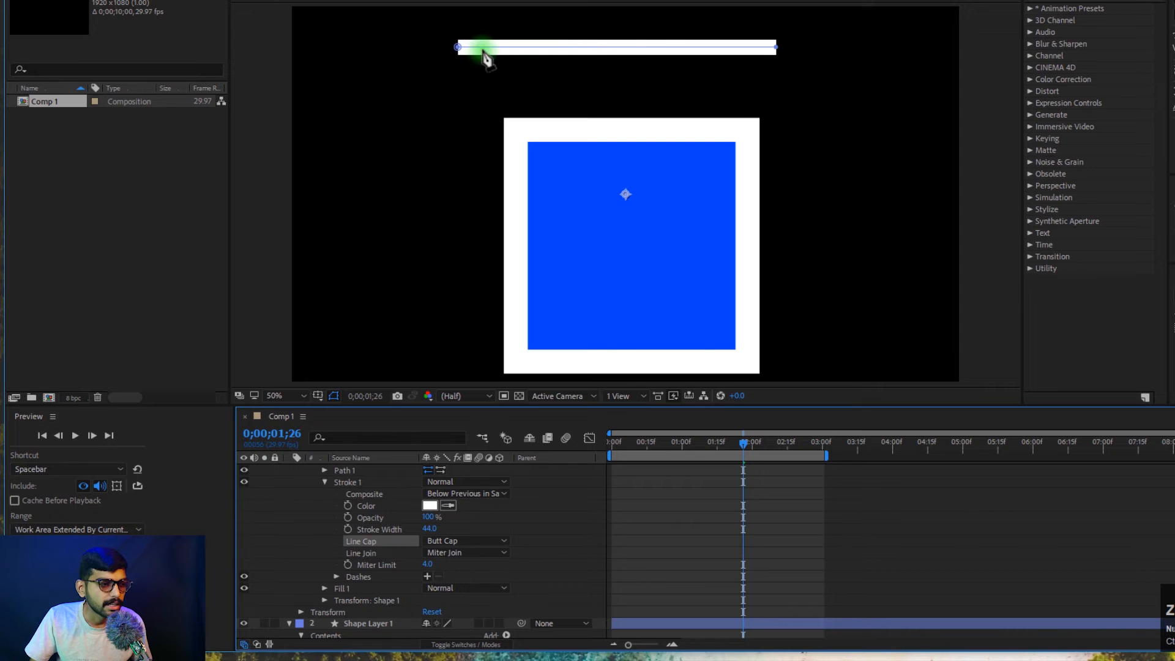
pyautogui.click(456, 541)
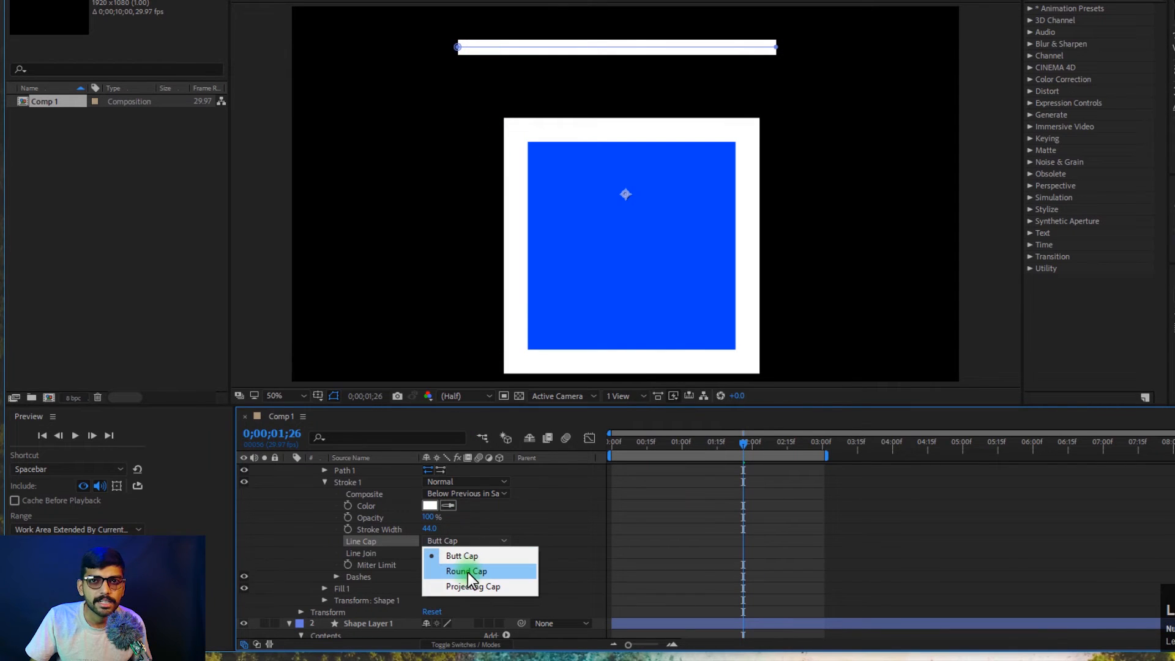
pyautogui.click(468, 571)
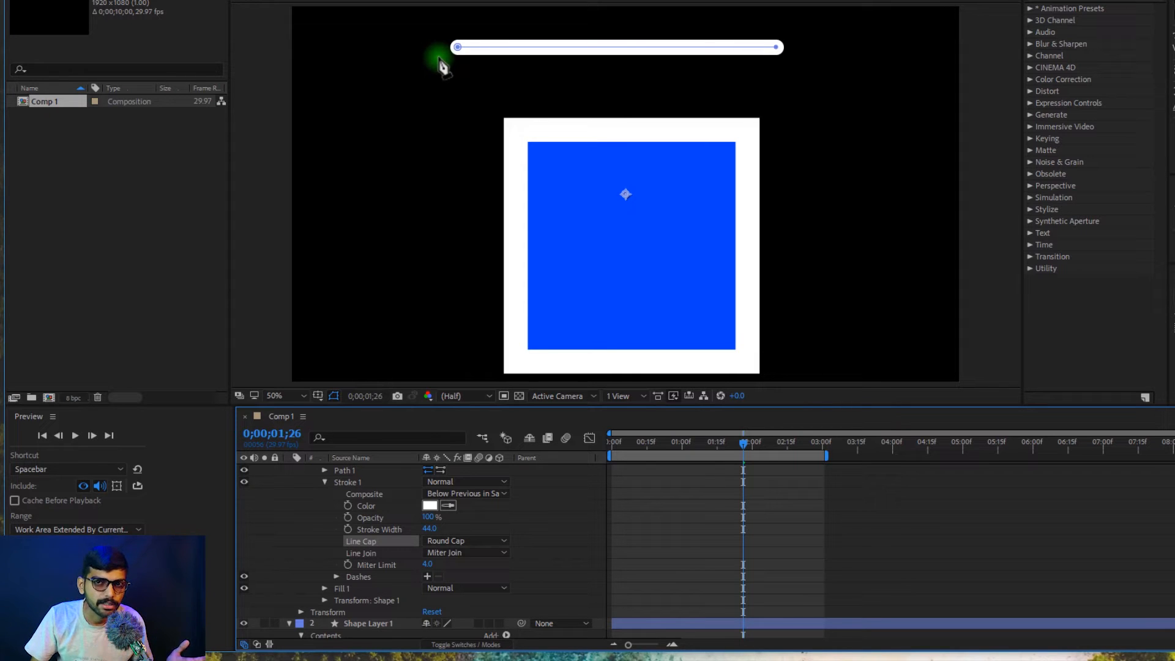
# Try Projecting Cap on the line's ends and return its Line Cap to Round Cap
pyautogui.click(475, 541)
pyautogui.click(482, 586)
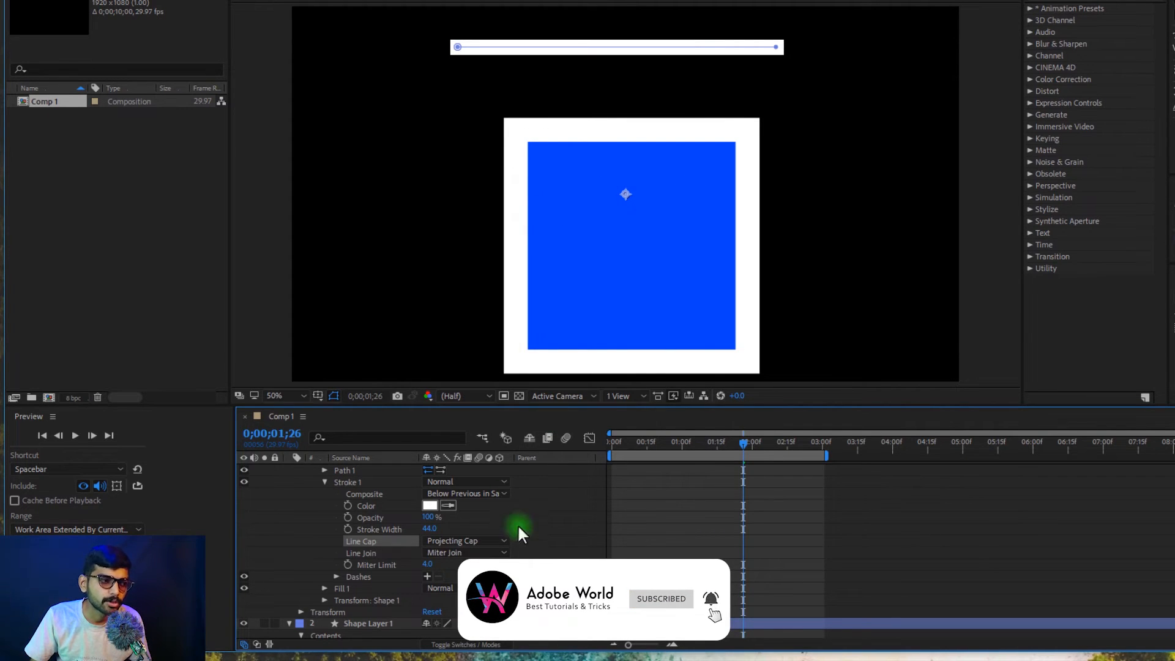
pyautogui.click(474, 543)
pyautogui.click(480, 572)
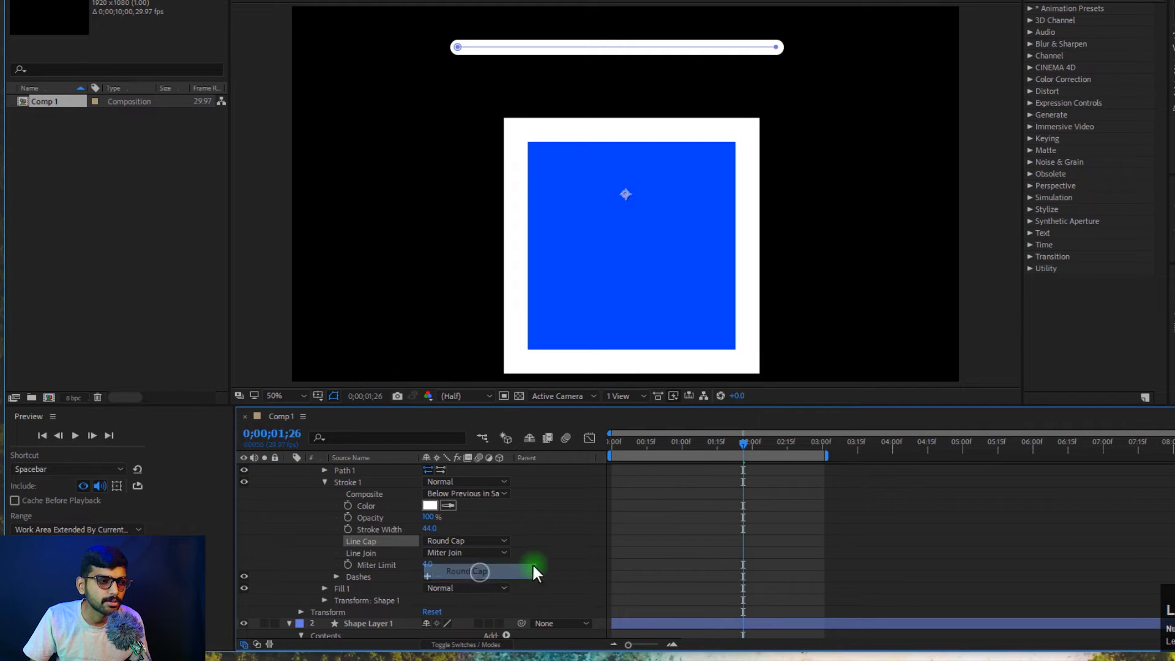
pyautogui.click(458, 541)
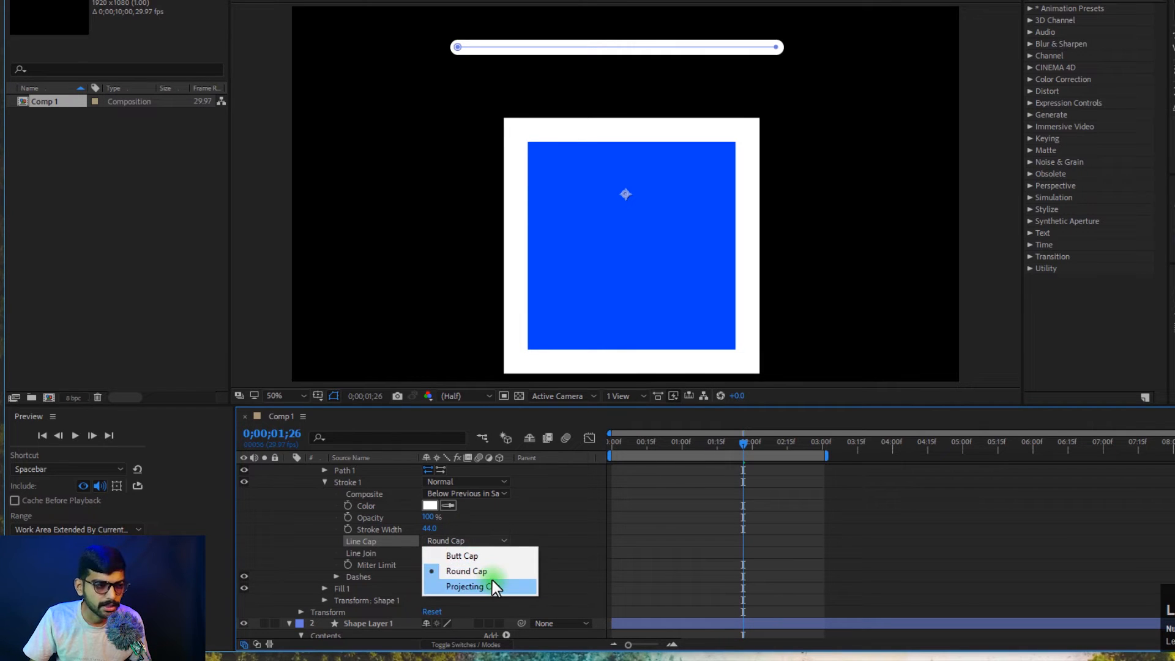
pyautogui.click(579, 555)
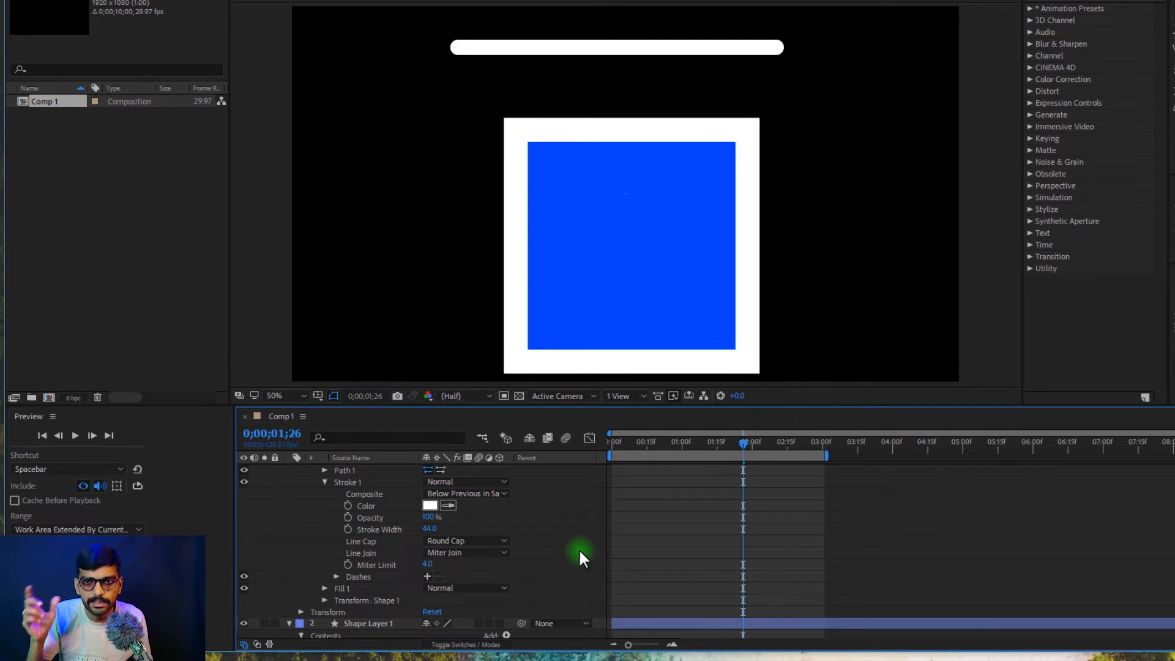
pyautogui.click(486, 552)
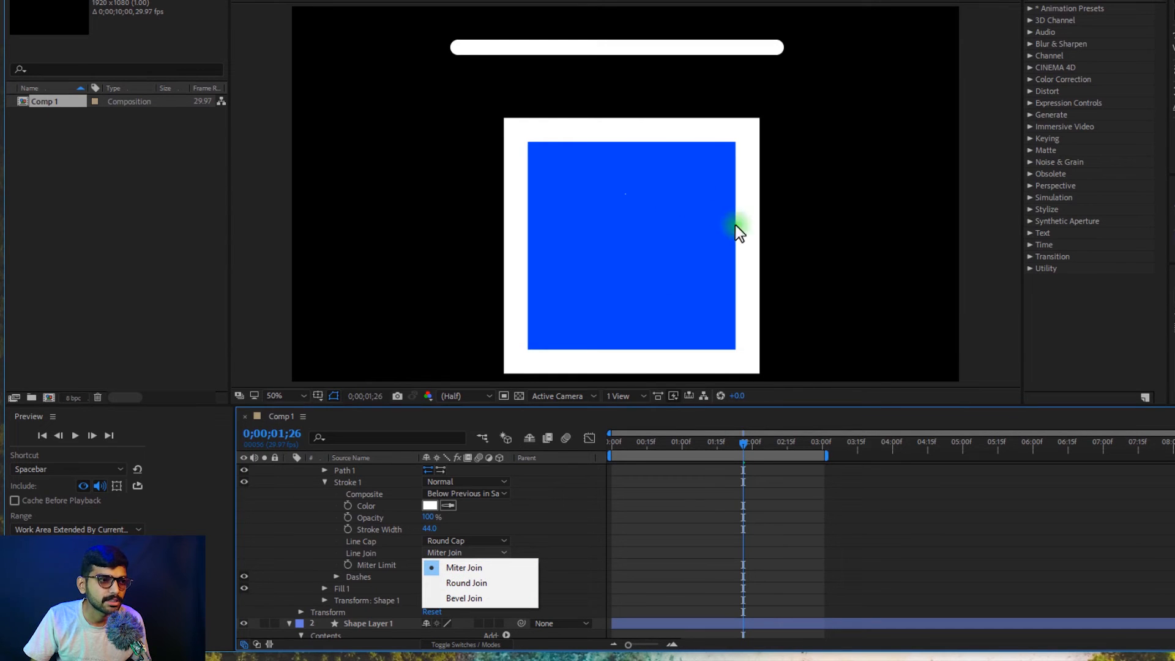
pyautogui.click(828, 222)
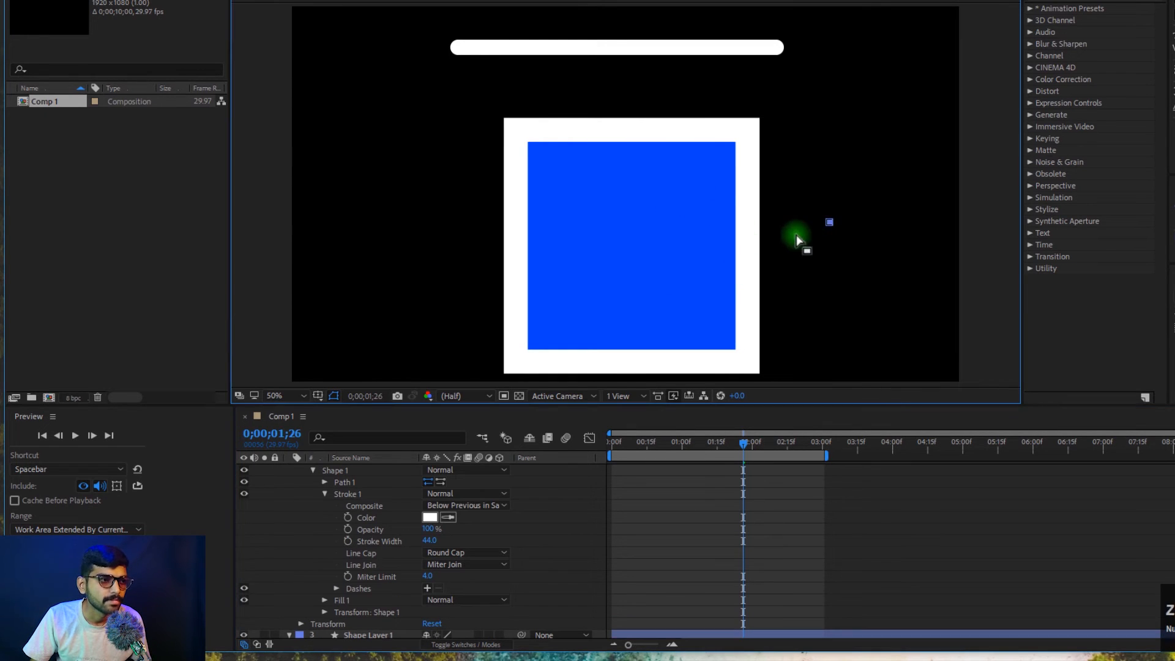
pyautogui.click(763, 219)
# Select the rectangle's Shape Layer 1 and try Round Join as its stroke's Line Join
pyautogui.moveTo(794, 134); pyautogui.dragTo(541, 300)
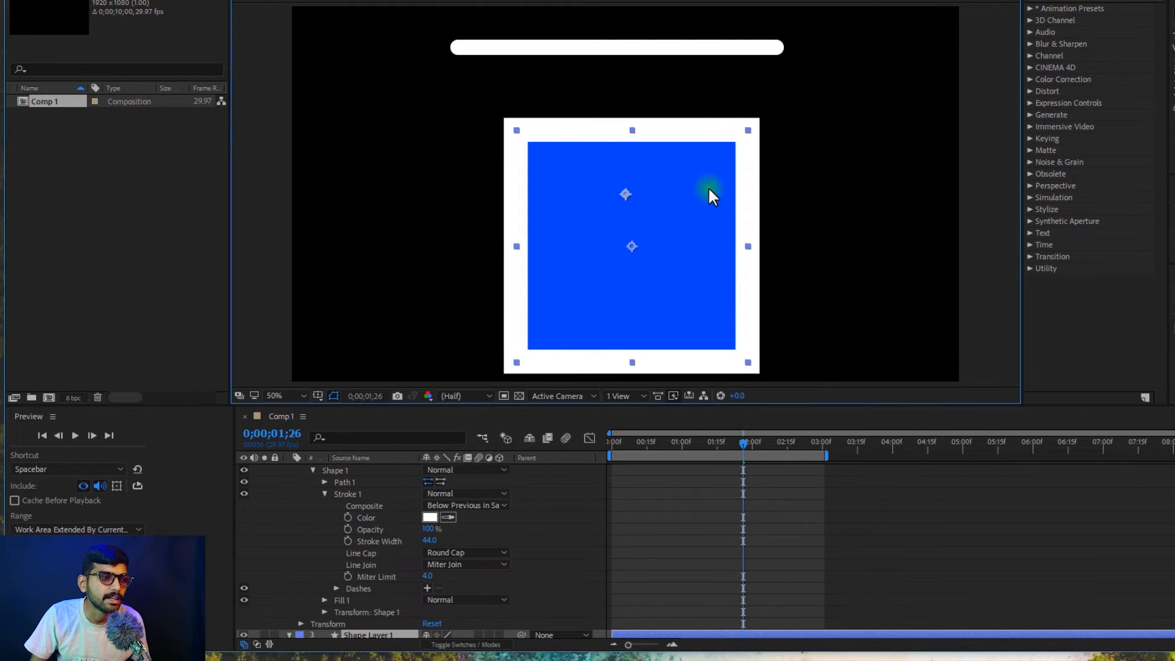
pyautogui.scroll(-3, 490, 551)
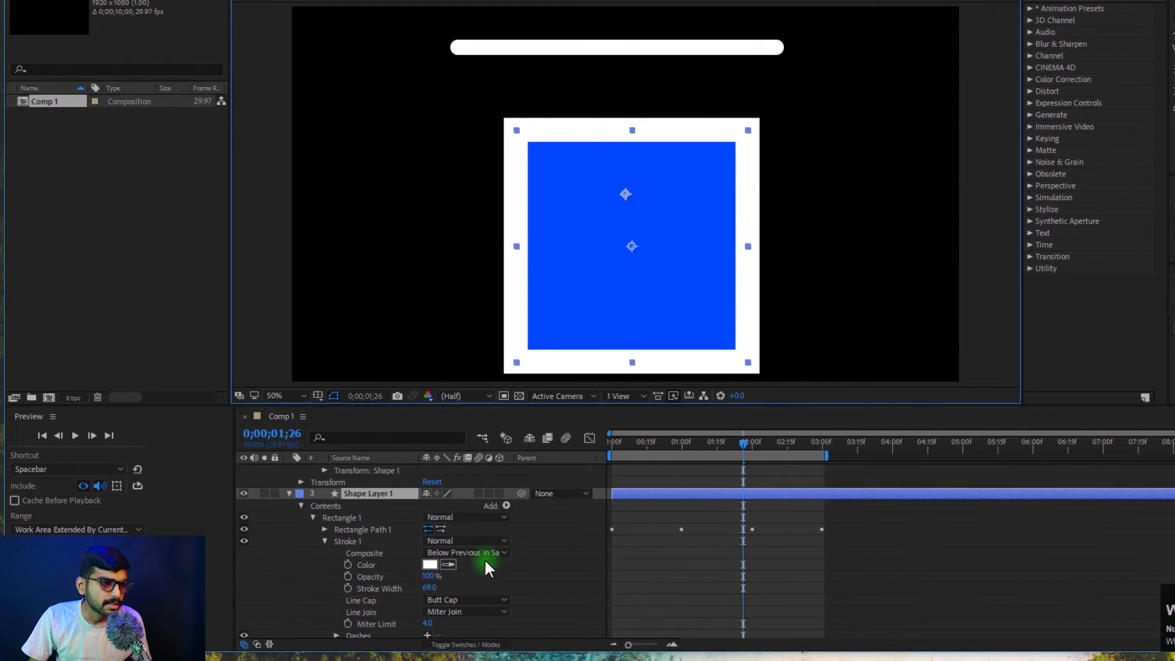
pyautogui.click(458, 542)
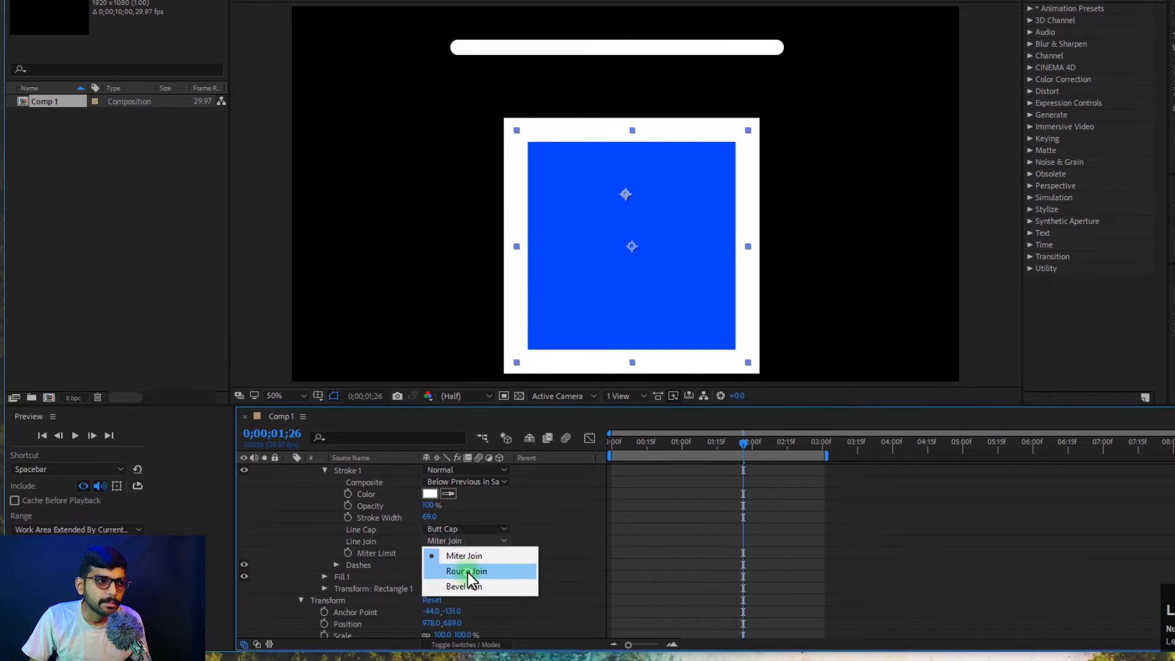
pyautogui.click(467, 571)
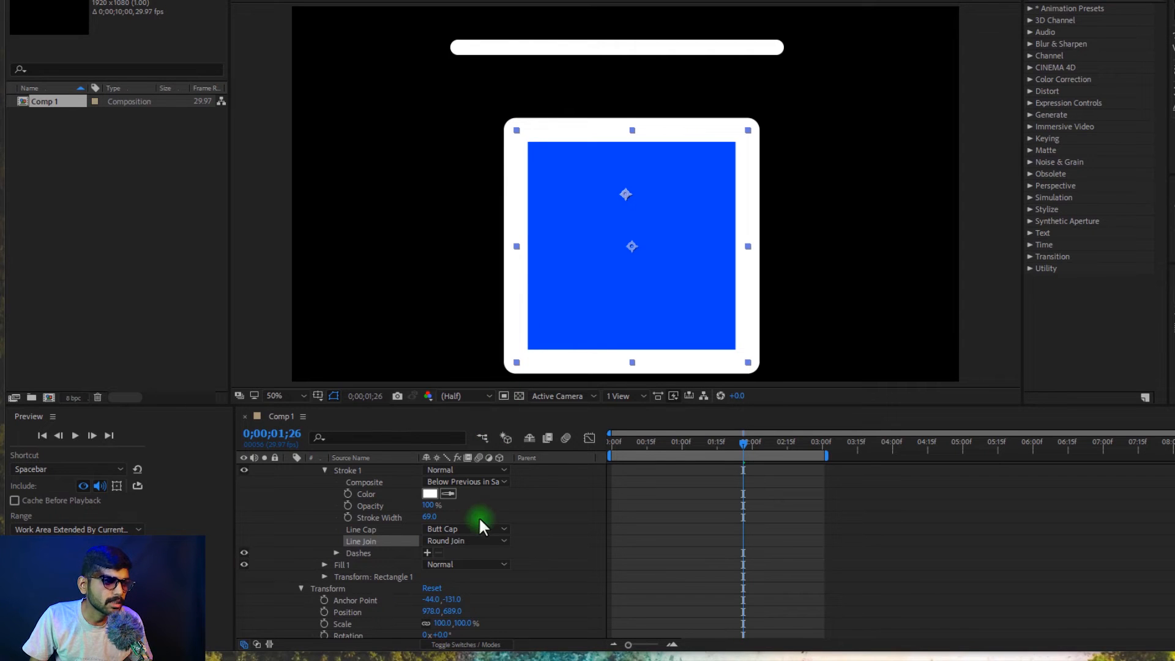
# Check the rectangle's Line Cap options without changing them and set its Line Join to Bevel Join
pyautogui.click(465, 529)
pyautogui.click(556, 526)
pyautogui.click(477, 541)
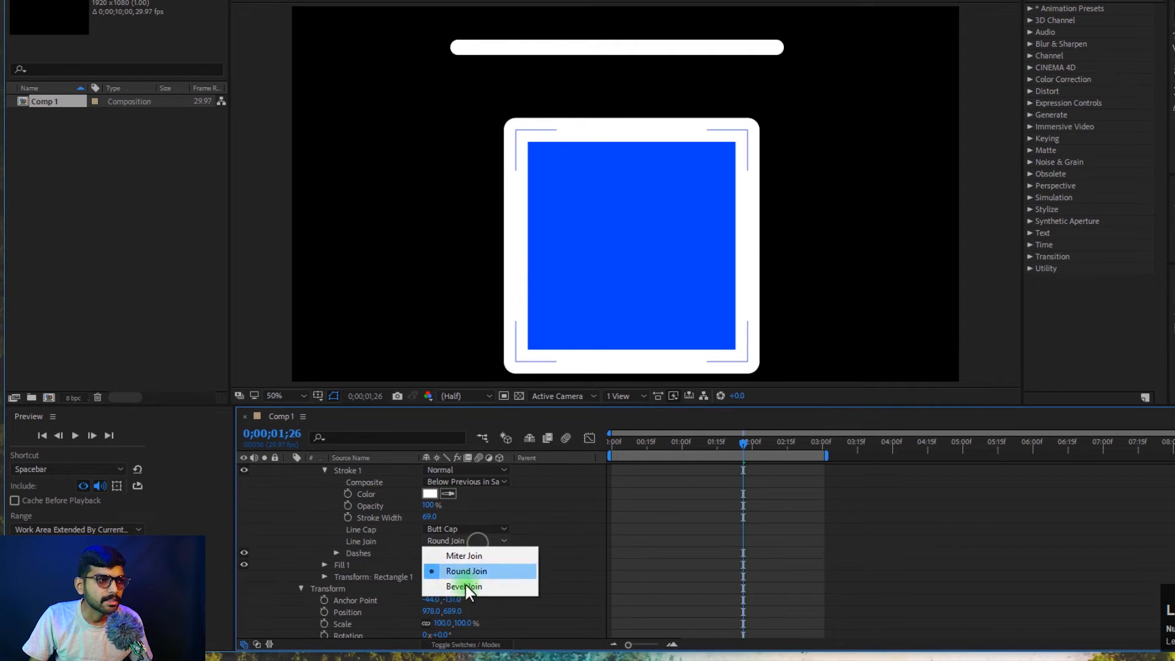
pyautogui.click(463, 588)
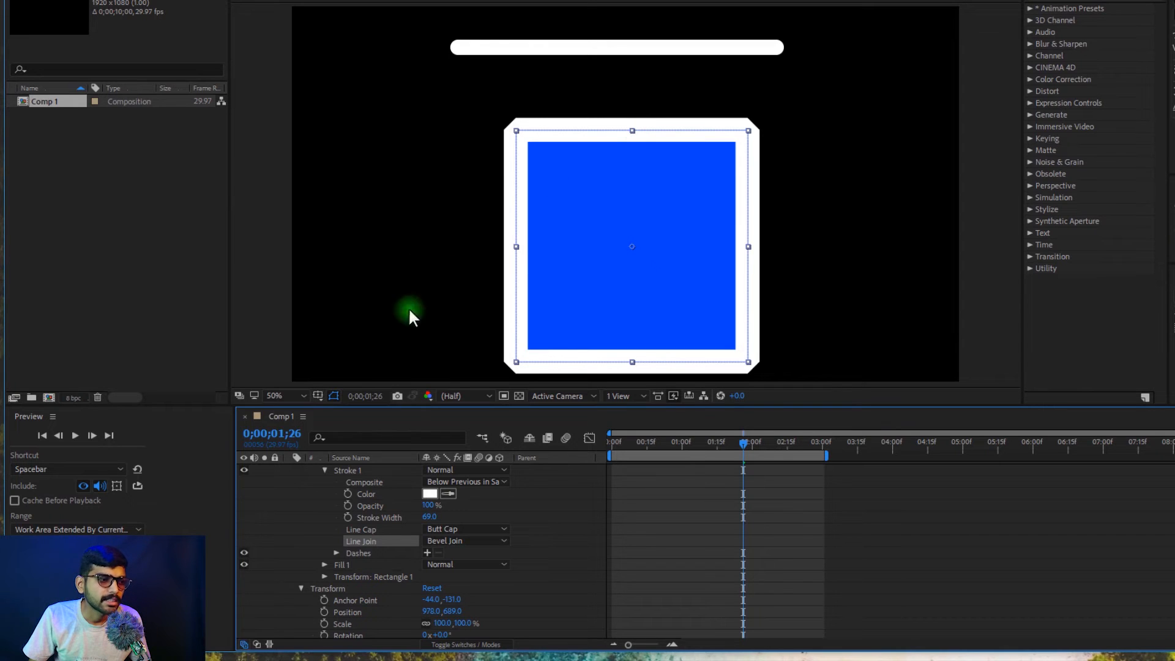
# Set the Line Join of the rectangle's stroke to Miter Join
pyautogui.click(490, 541)
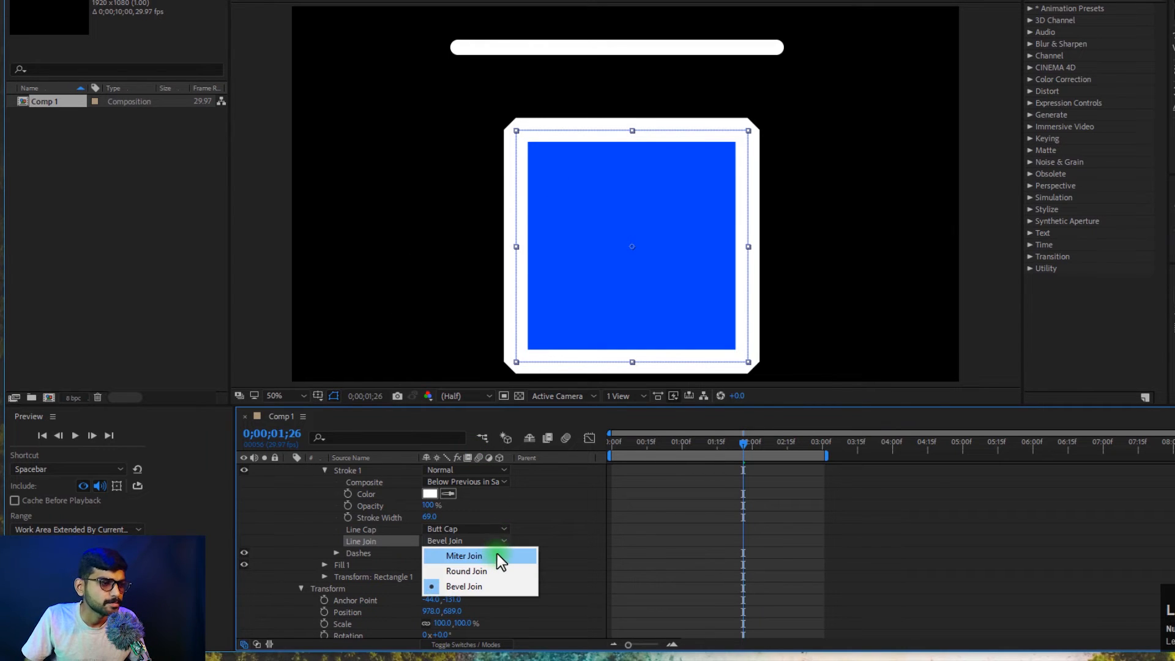
pyautogui.click(494, 554)
pyautogui.click(446, 544)
pyautogui.click(531, 540)
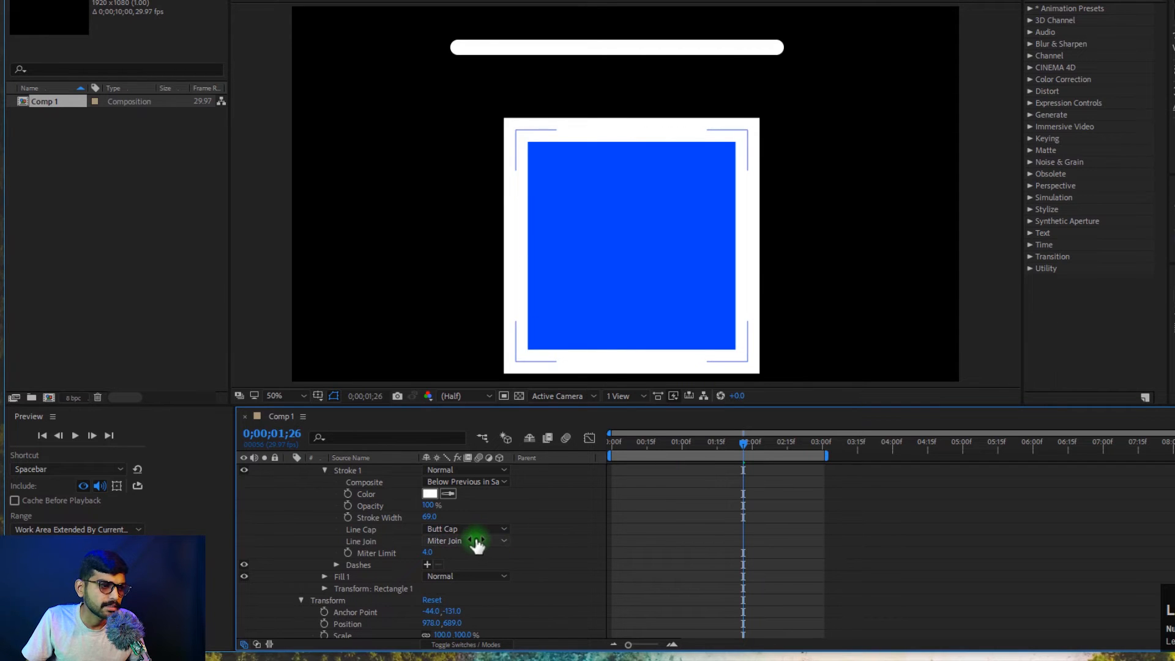
pyautogui.click(383, 552)
# Add a dash to the rectangle's stroke and set its Dash to 319 and Offset to 122
pyautogui.click(337, 565)
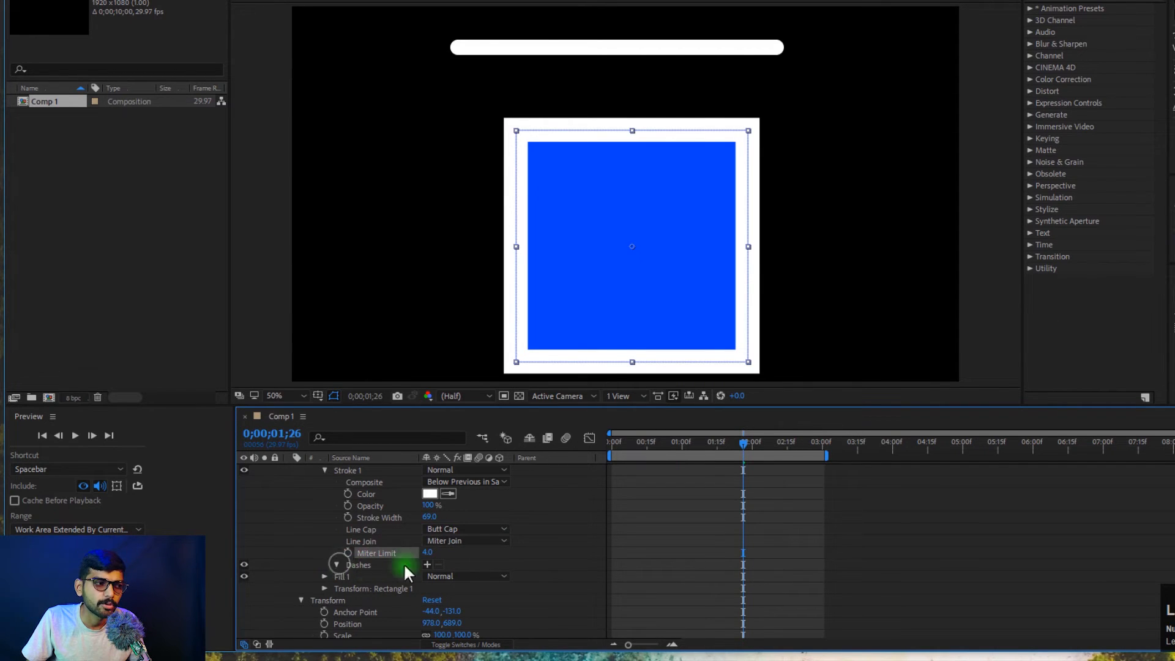
pyautogui.click(427, 539)
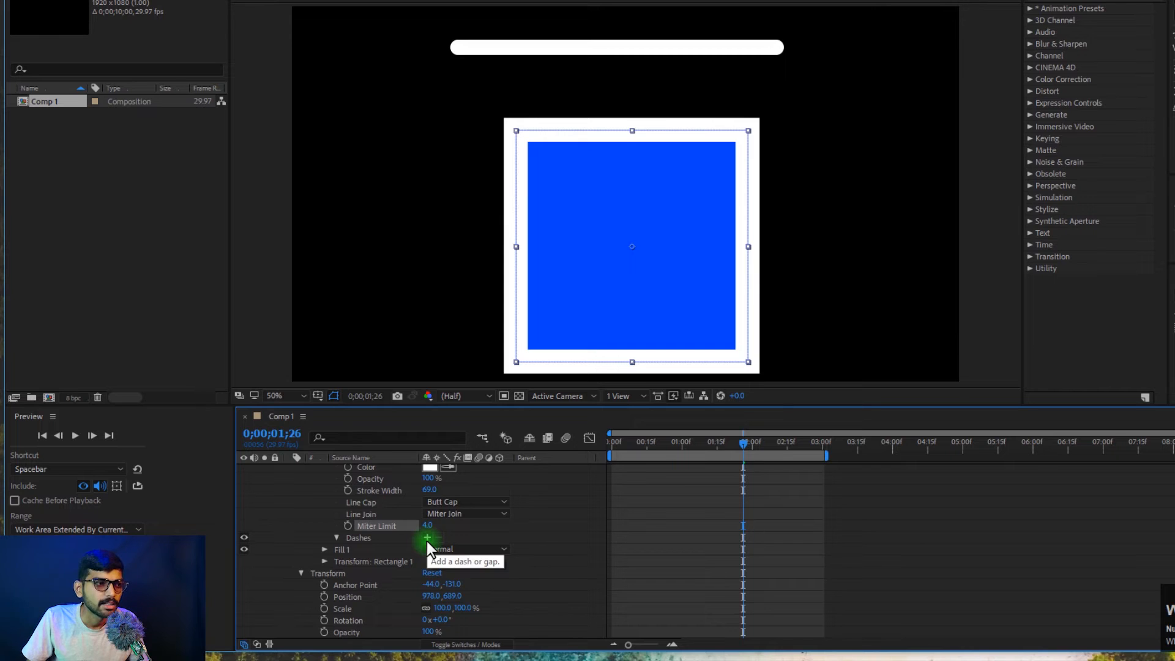
pyautogui.click(428, 538)
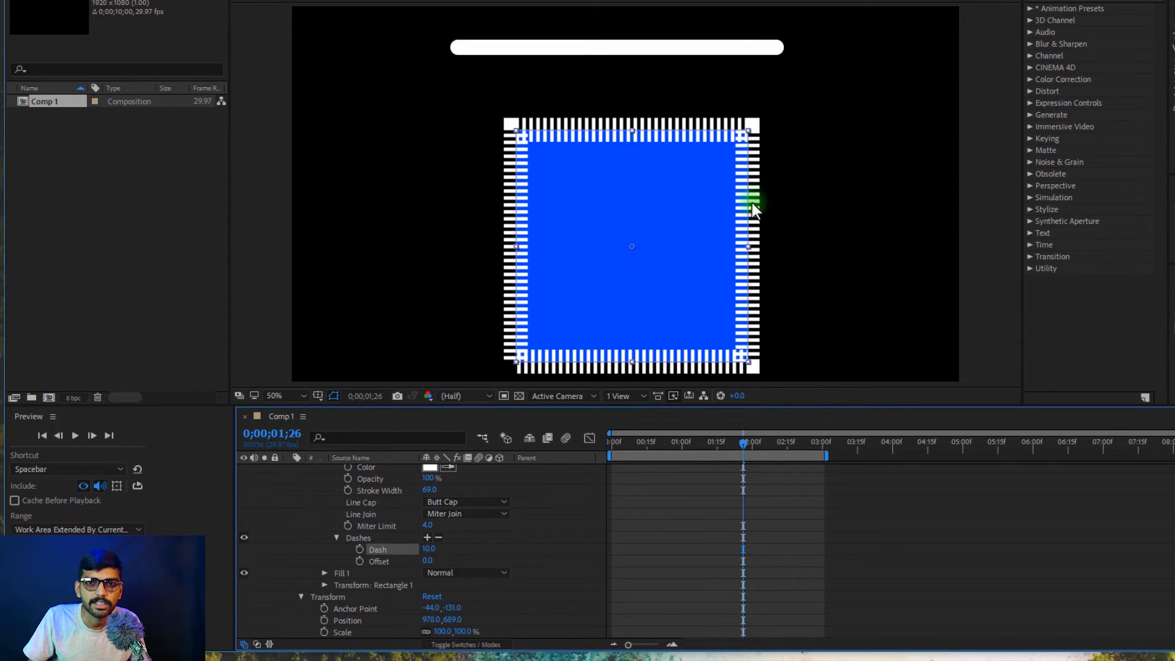
pyautogui.moveTo(428, 549); pyautogui.dragTo(495, 546)
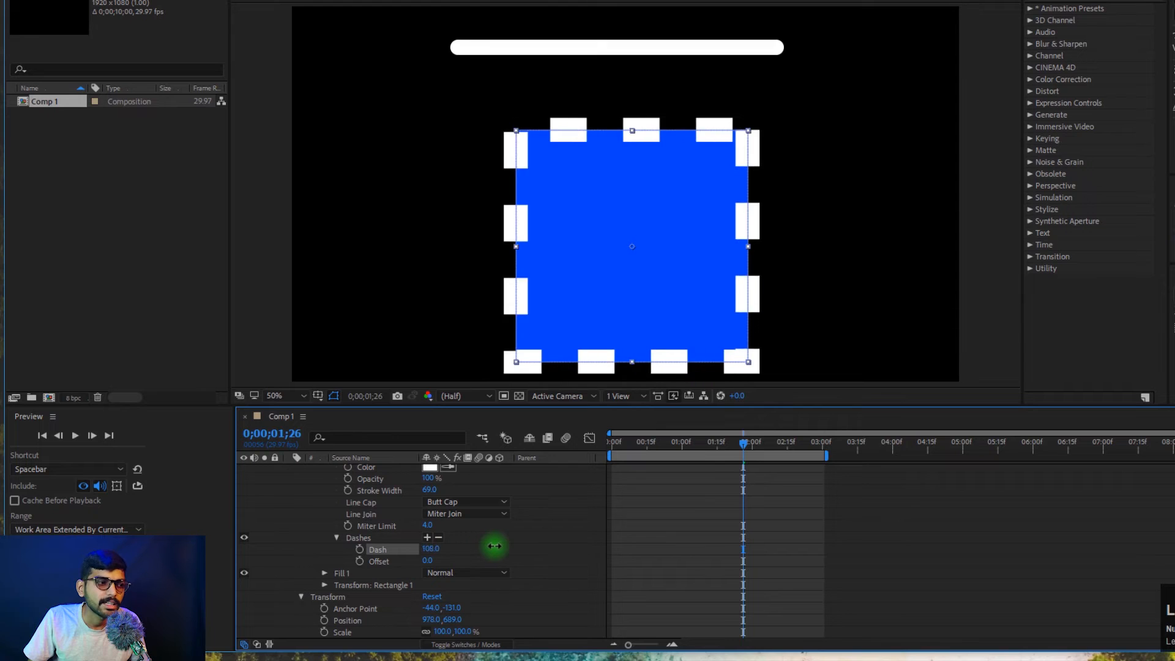
pyautogui.moveTo(483, 539)
pyautogui.mouseDown()
pyautogui.moveTo(624, 533)
pyautogui.moveTo(568, 552)
pyautogui.mouseUp()
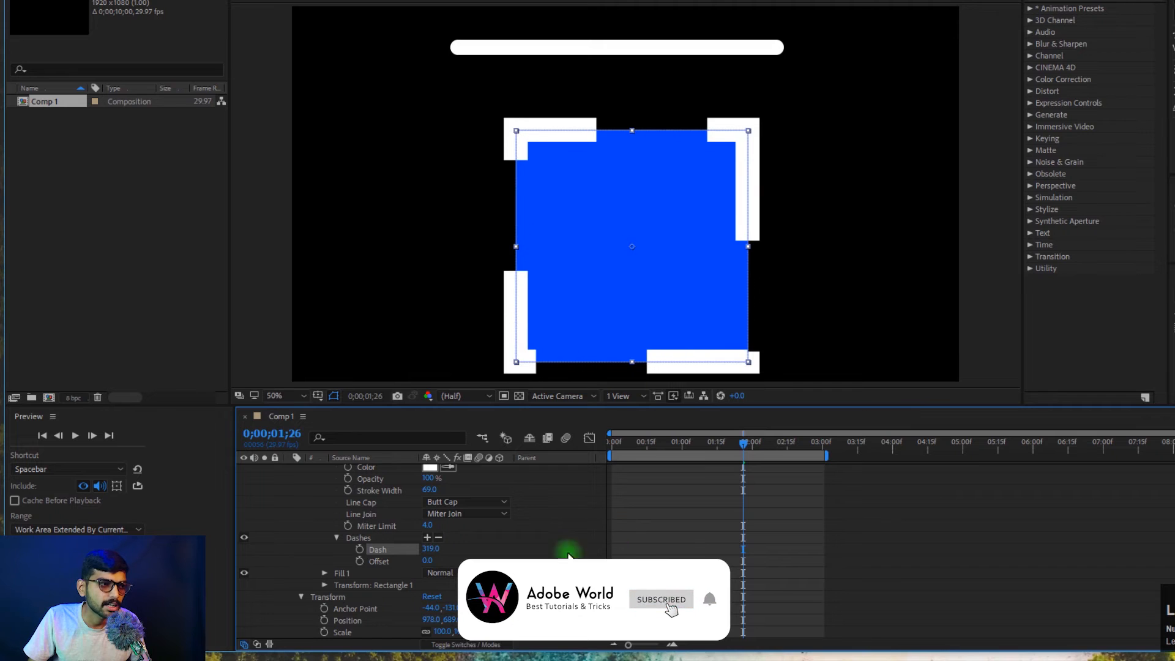
pyautogui.moveTo(427, 561); pyautogui.dragTo(502, 551)
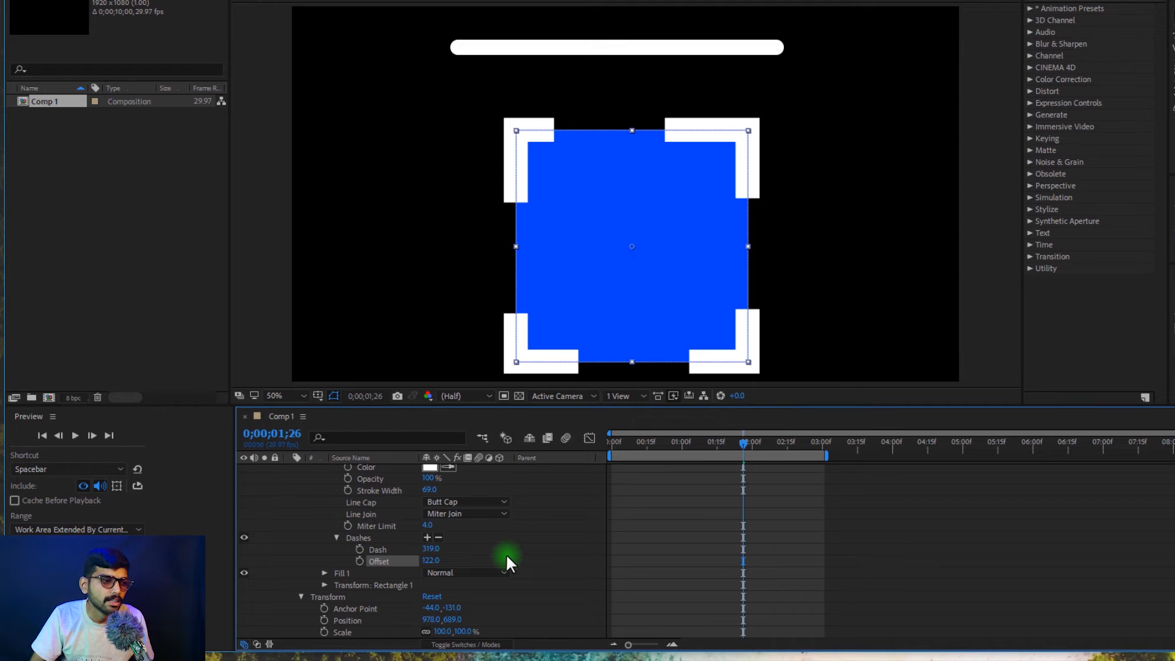
# Add a gap to the stroke's dashes, set Gap to 321, and collapse the Dashes and Stroke 1 properties
pyautogui.click(427, 538)
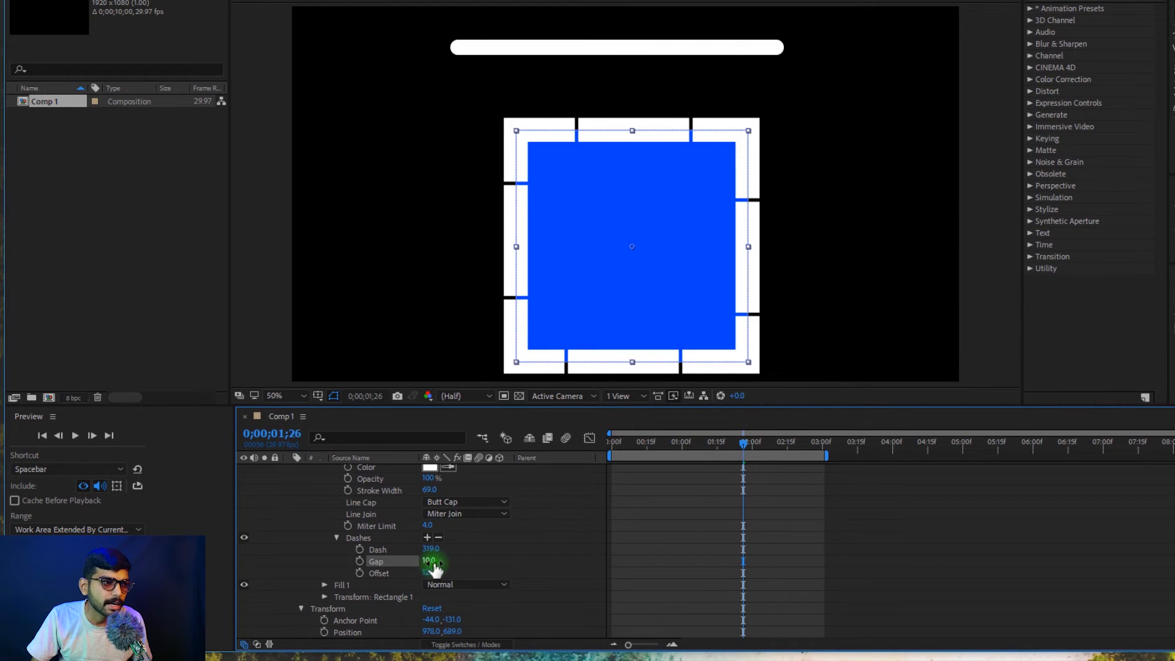
pyautogui.moveTo(430, 562)
pyautogui.mouseDown()
pyautogui.moveTo(757, 541)
pyautogui.moveTo(603, 528)
pyautogui.mouseUp()
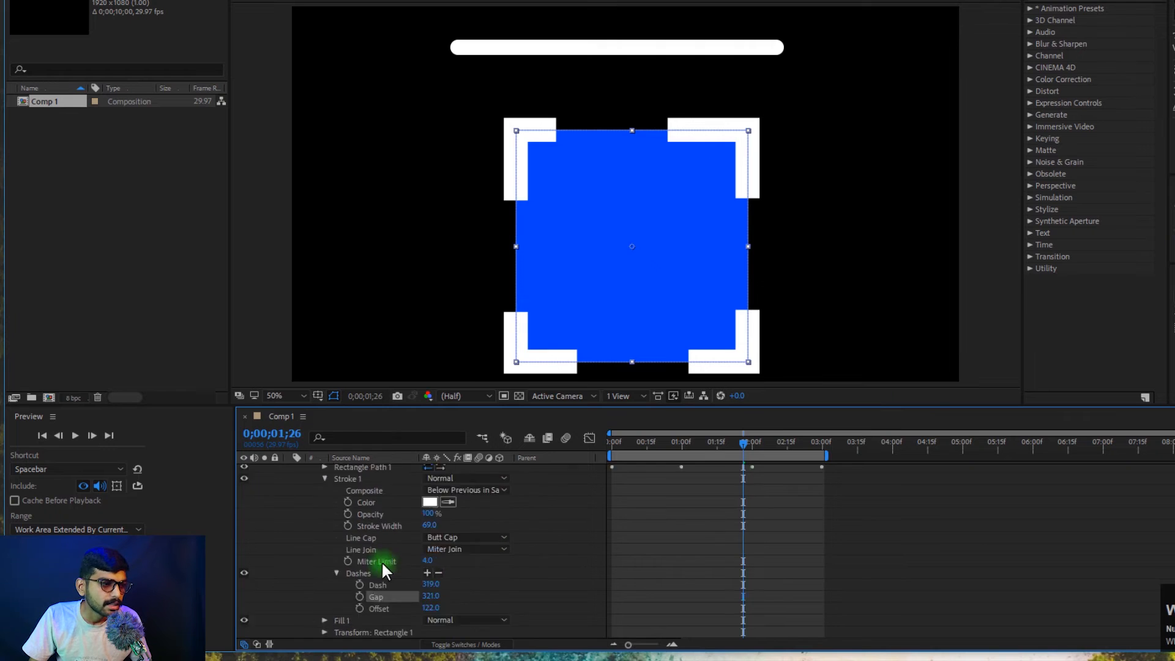
pyautogui.click(335, 538)
pyautogui.scroll(2, 345, 539)
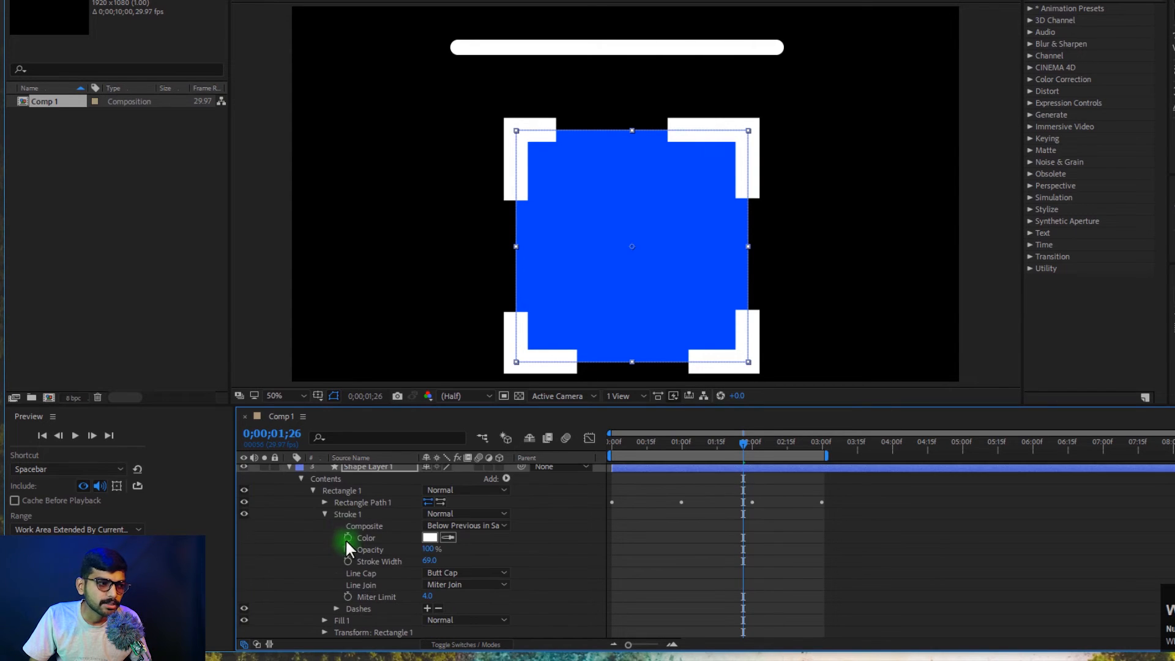
pyautogui.click(324, 514)
pyautogui.click(360, 536)
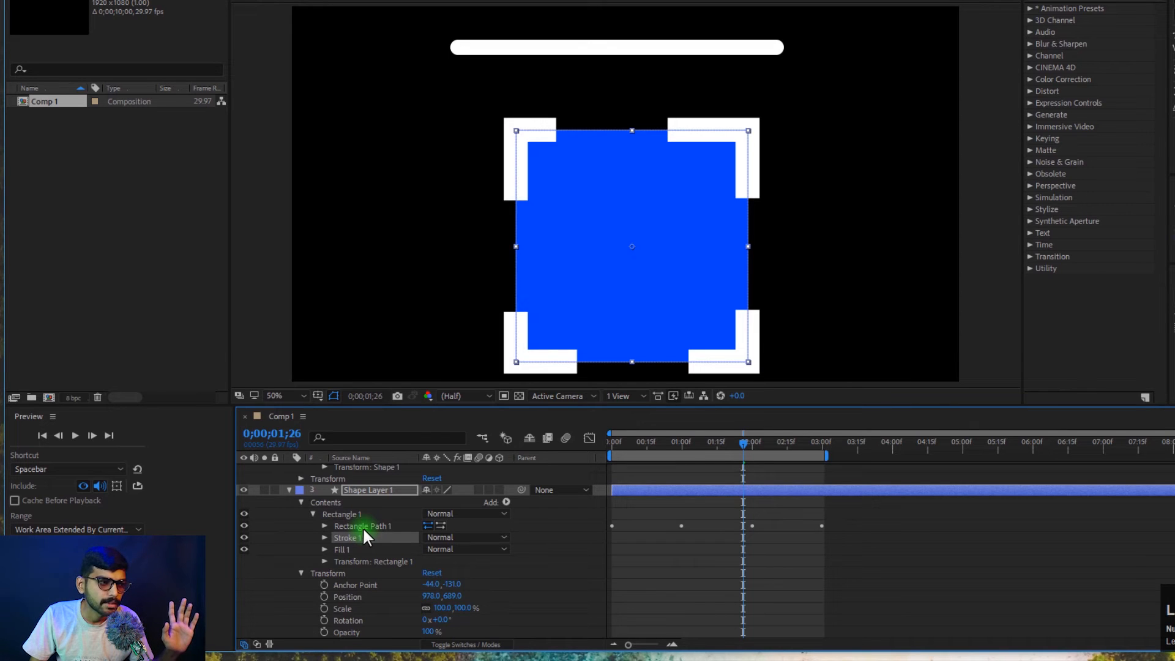
# Expand the rectangle's Fill 1 properties and check the Fill Rule options without changing them
pyautogui.click(367, 527)
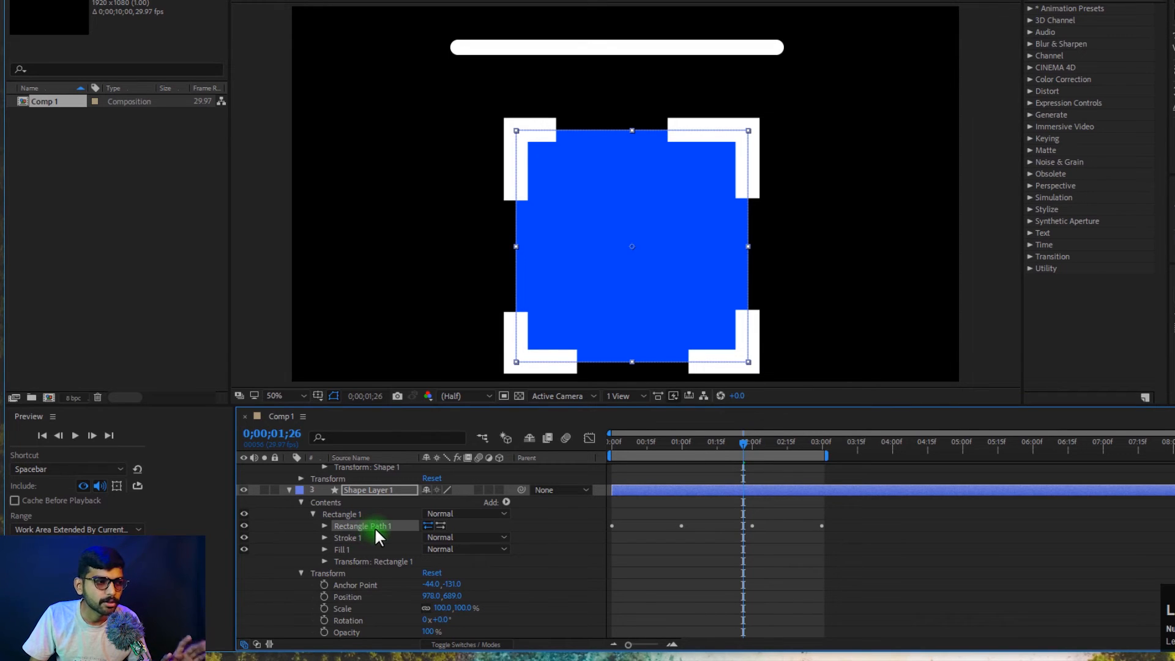
pyautogui.click(344, 547)
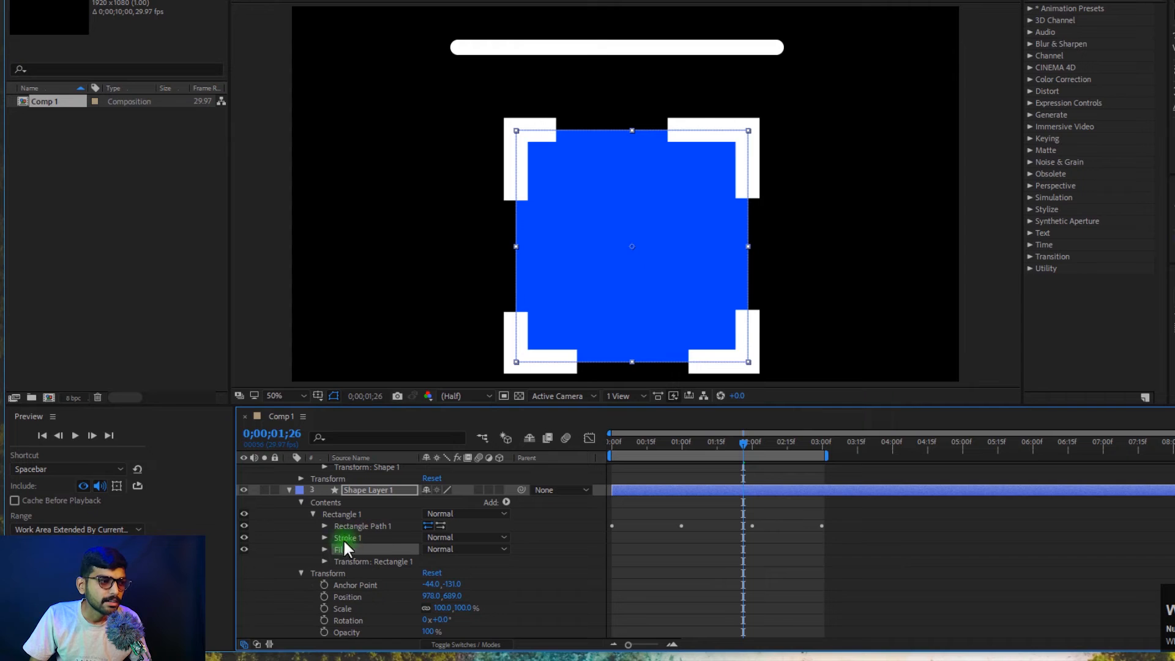
pyautogui.click(322, 550)
pyautogui.scroll(-1, 432, 549)
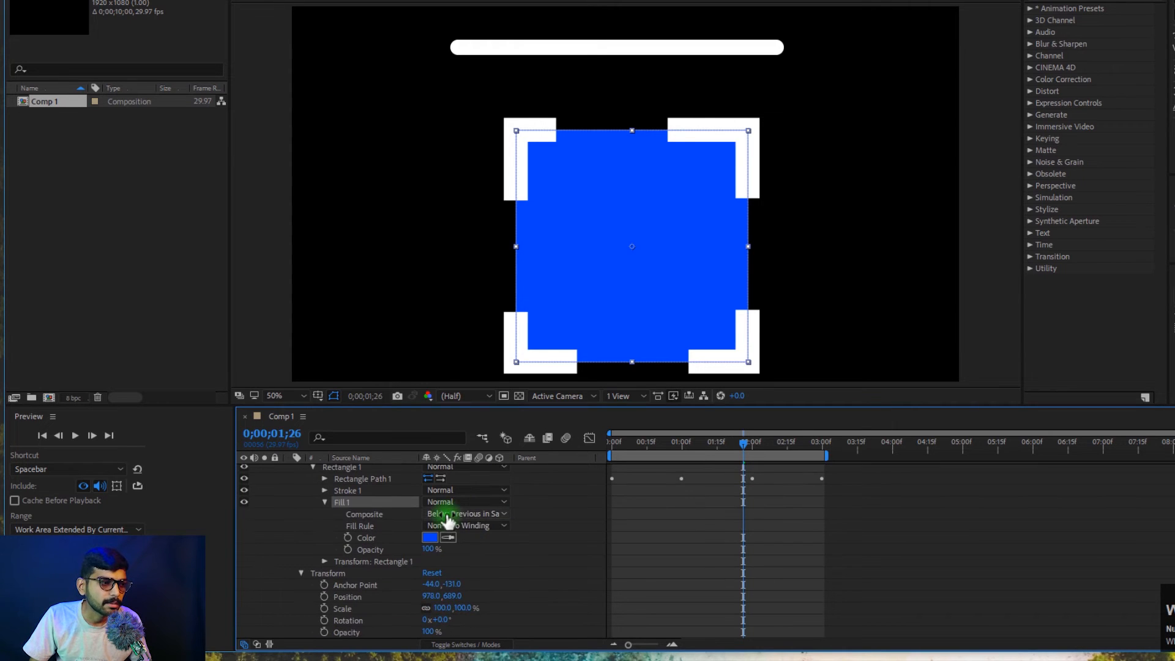
pyautogui.click(456, 526)
pyautogui.click(546, 540)
pyautogui.click(460, 525)
pyautogui.click(596, 528)
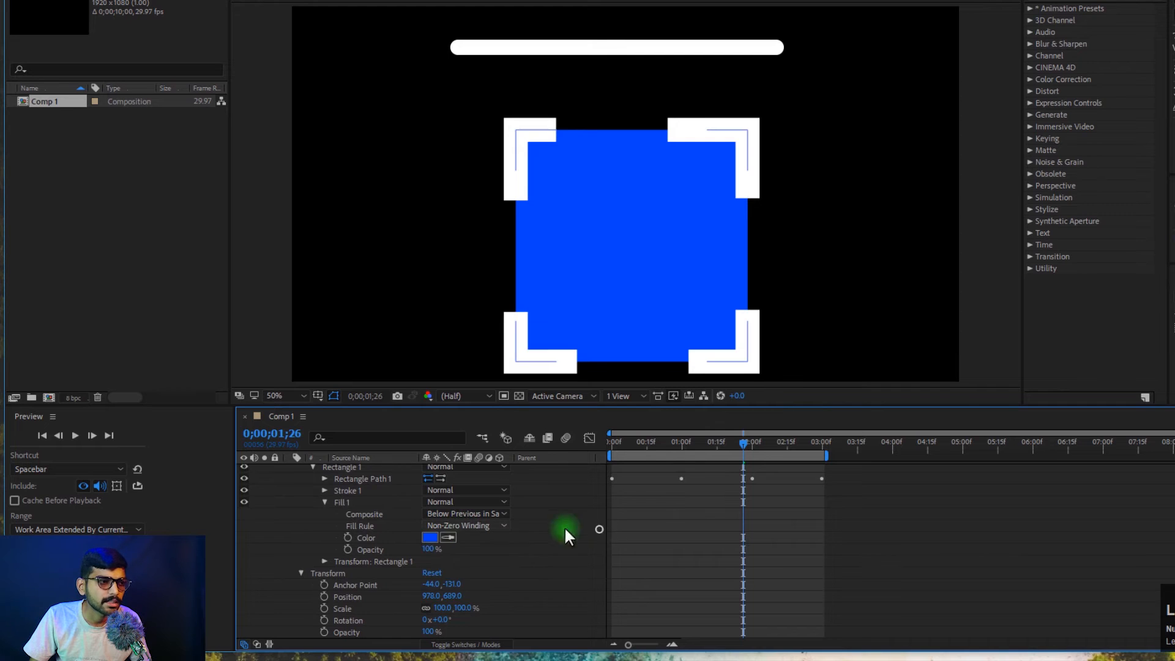
# Change the rectangle's fill color to bright pink and try its fill Opacity, leaving it at 100%
pyautogui.click(431, 538)
pyautogui.moveTo(740, 163); pyautogui.dragTo(851, 96)
pyautogui.click(956, 75)
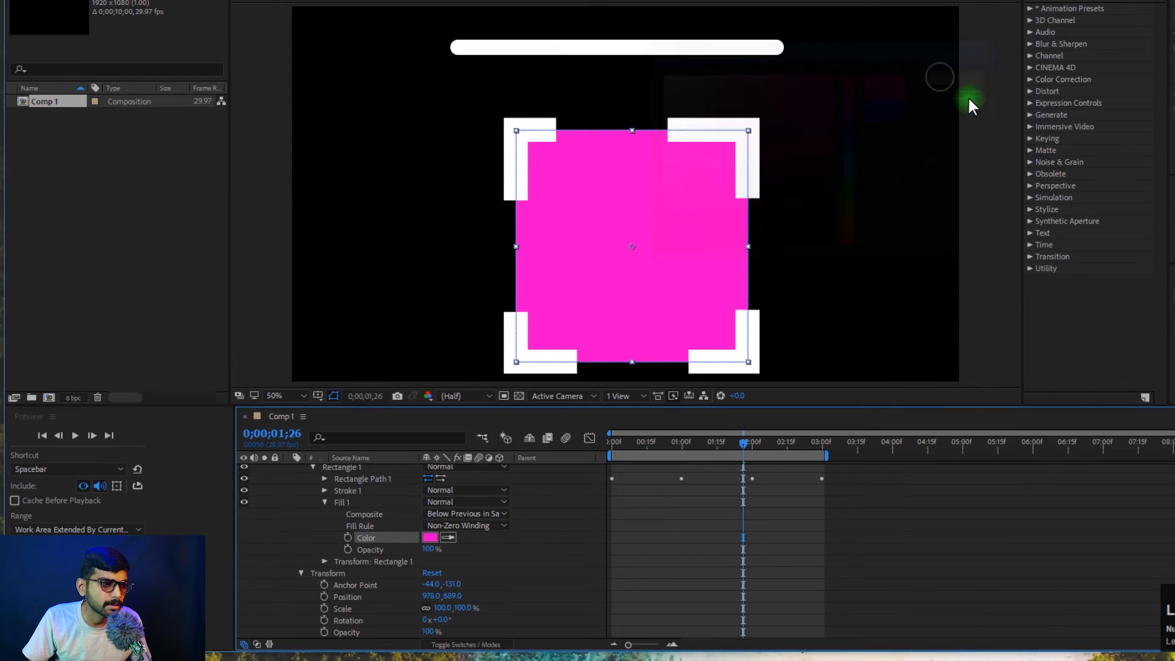
pyautogui.moveTo(432, 547); pyautogui.dragTo(562, 535)
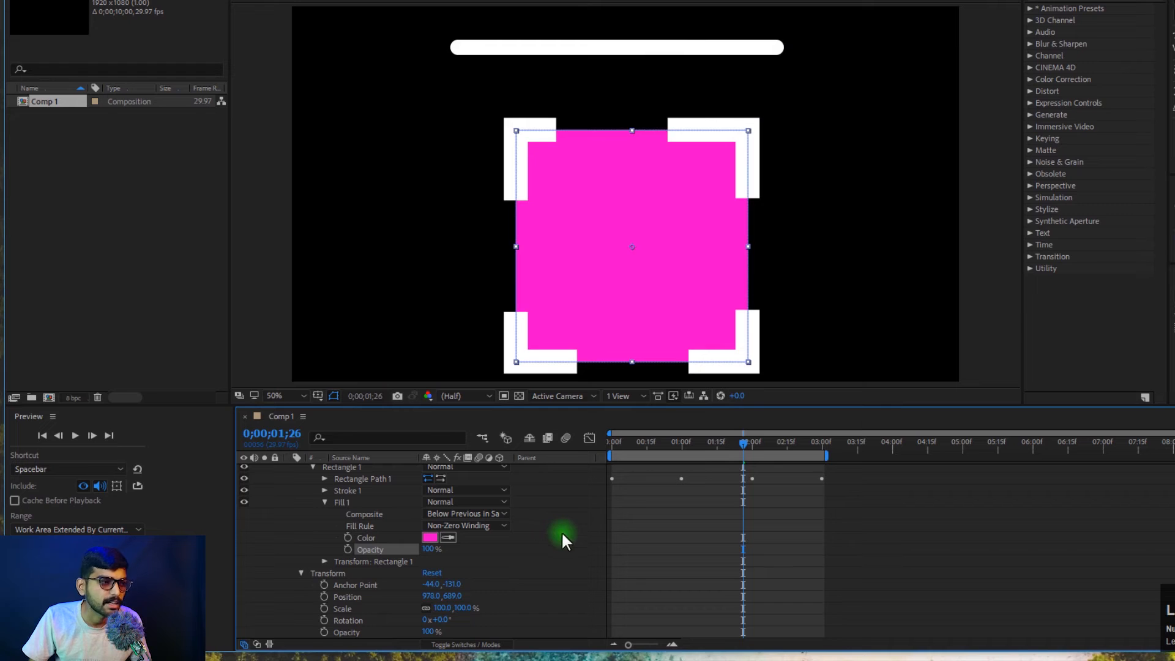
# Expand Stroke 1's Dashes and set starting keyframes for Dash, Gap and Offset at 0;00;00;00
pyautogui.click(341, 491)
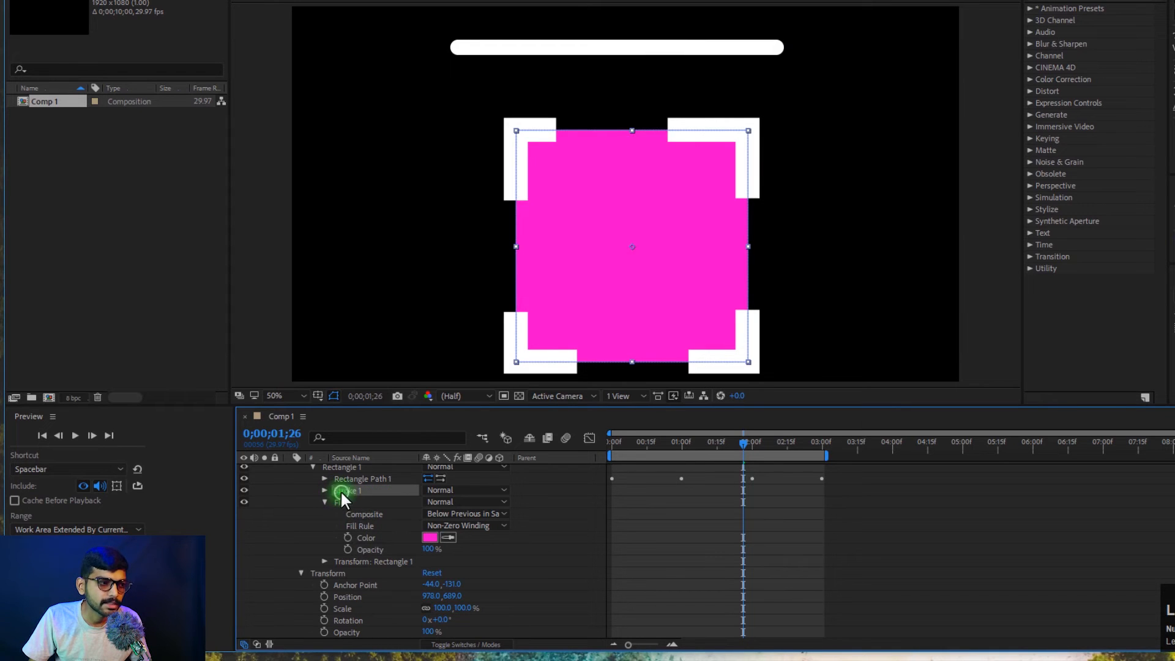
pyautogui.click(325, 491)
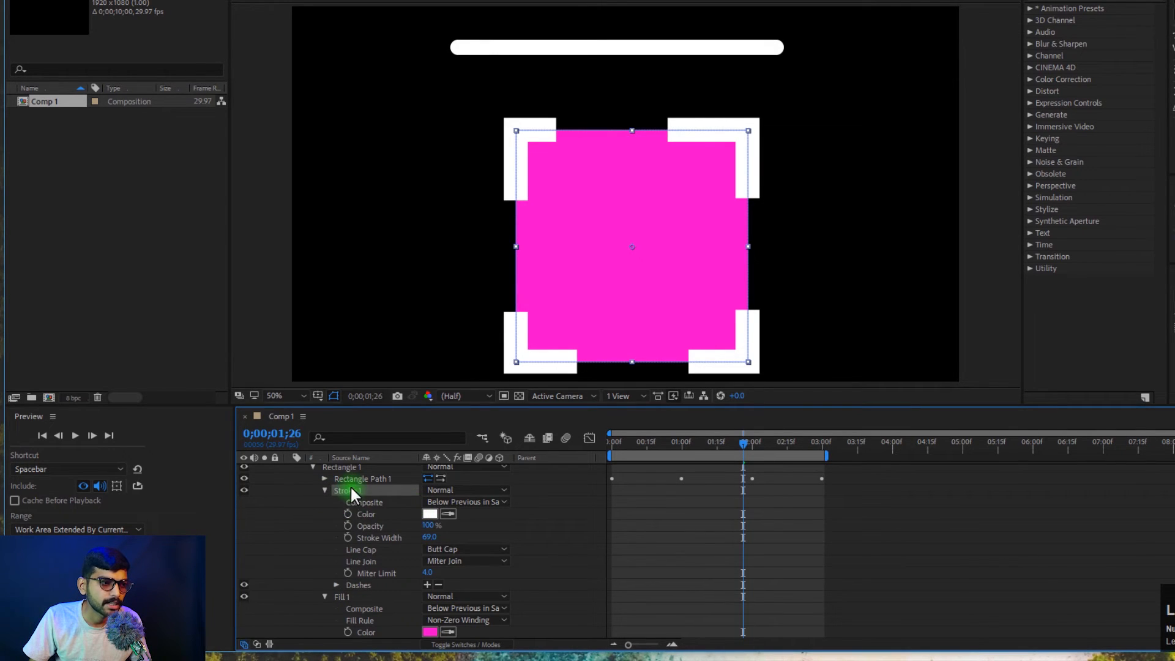
pyautogui.press('space')
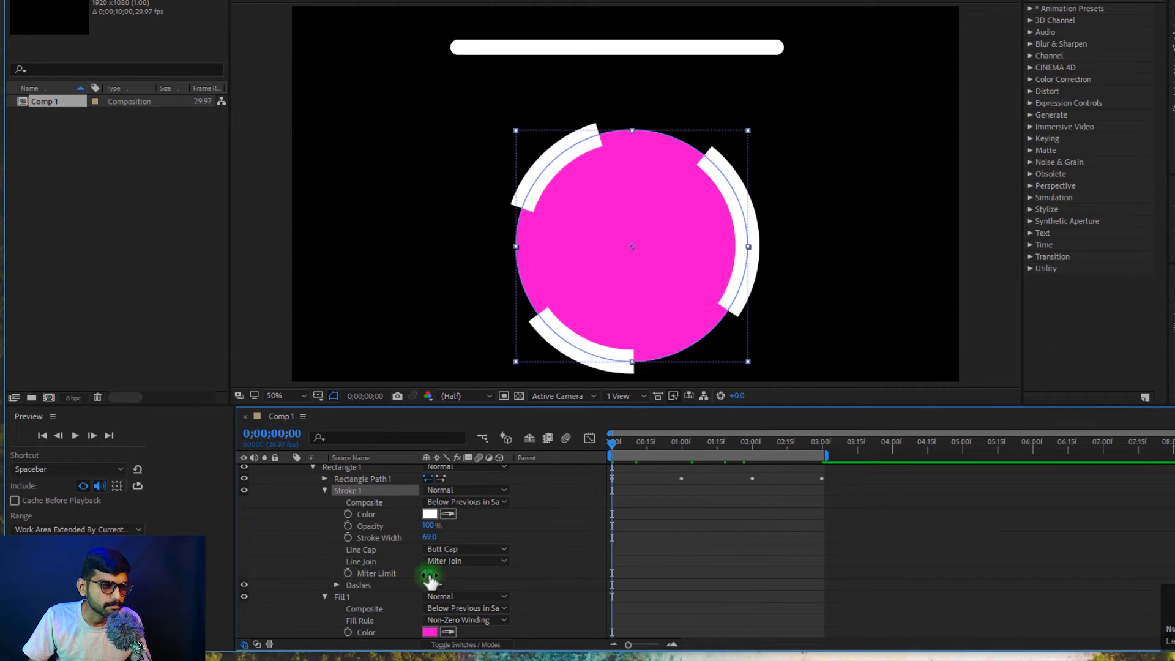
pyautogui.click(336, 585)
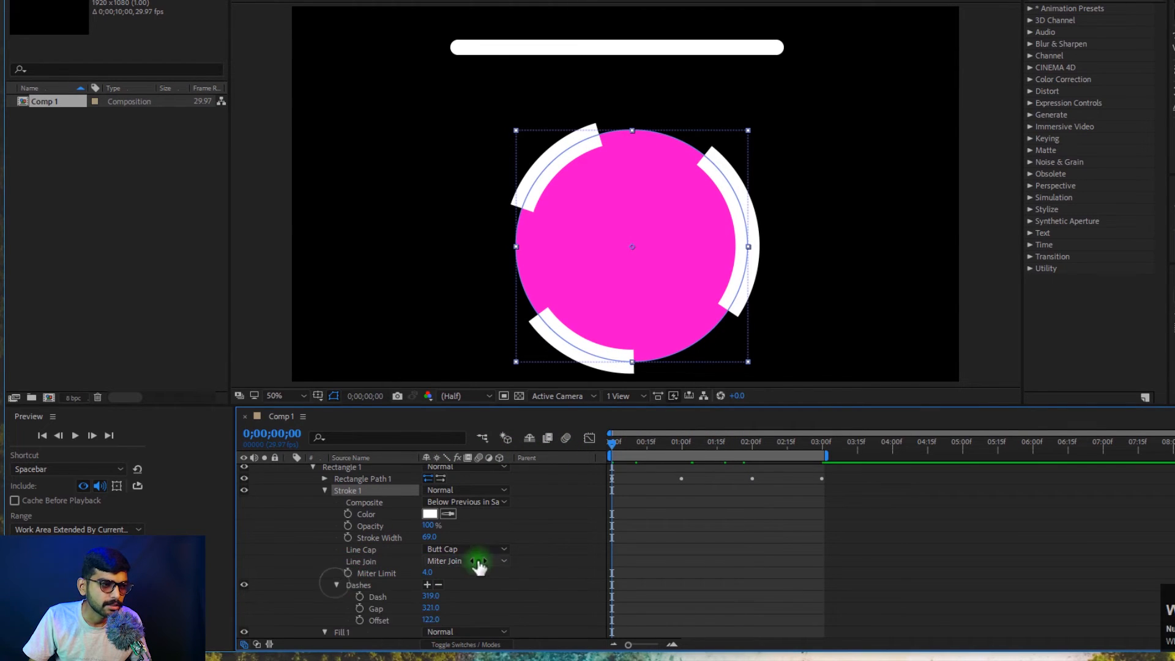
pyautogui.moveTo(367, 561); pyautogui.dragTo(392, 586)
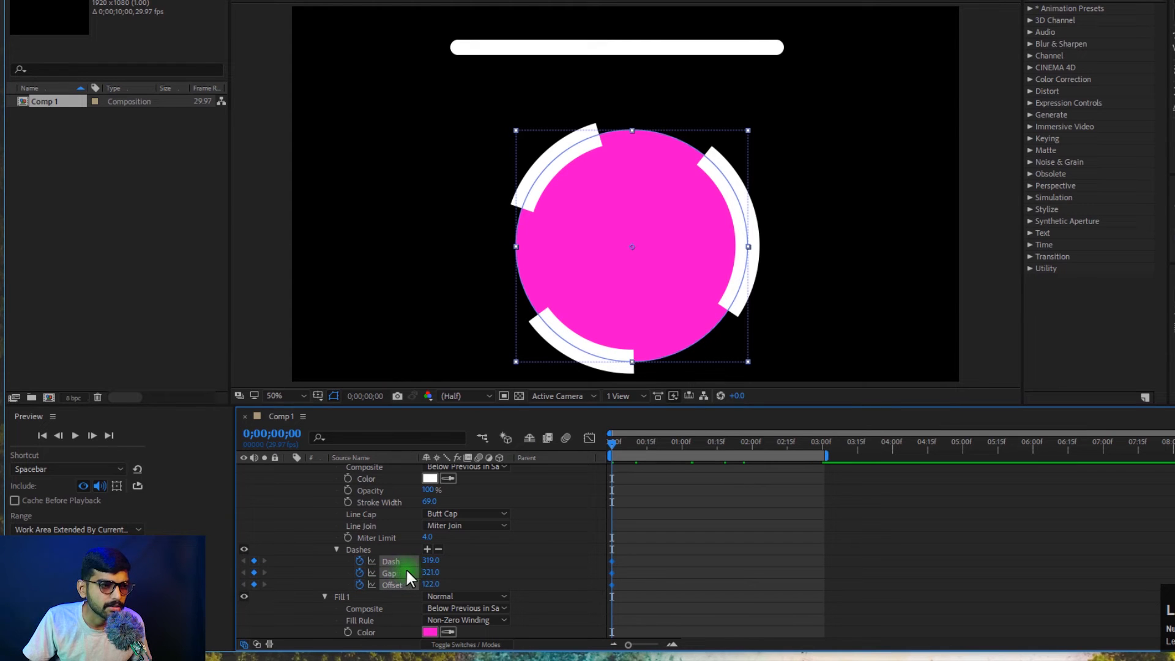
# At 0;00;03;00, keyframe the stroke's Dash at 59, Gap at 115 and Offset at 0
pyautogui.moveTo(663, 444); pyautogui.dragTo(813, 447)
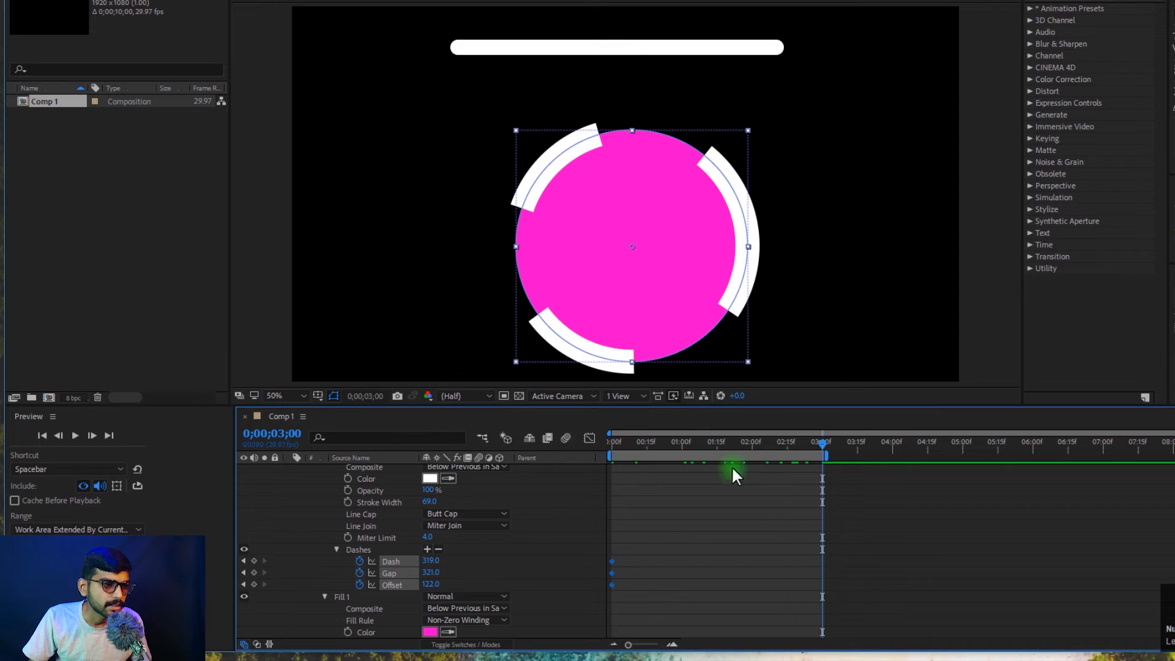
pyautogui.moveTo(421, 560); pyautogui.dragTo(240, 574)
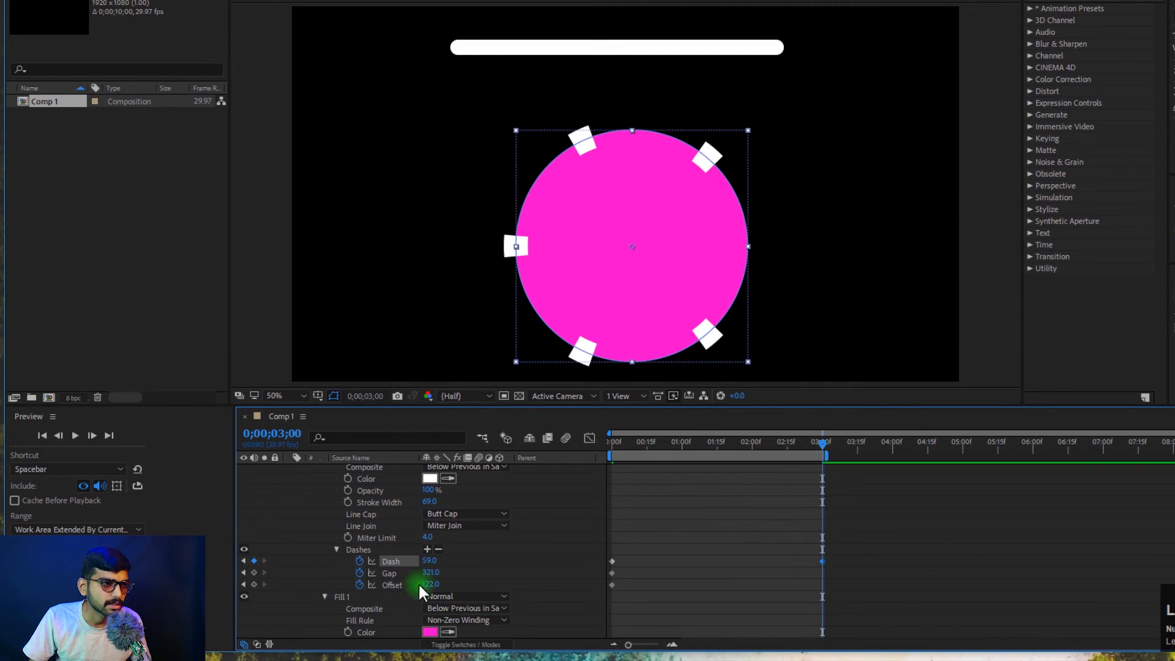
pyautogui.moveTo(423, 577); pyautogui.dragTo(224, 571)
pyautogui.click(427, 584)
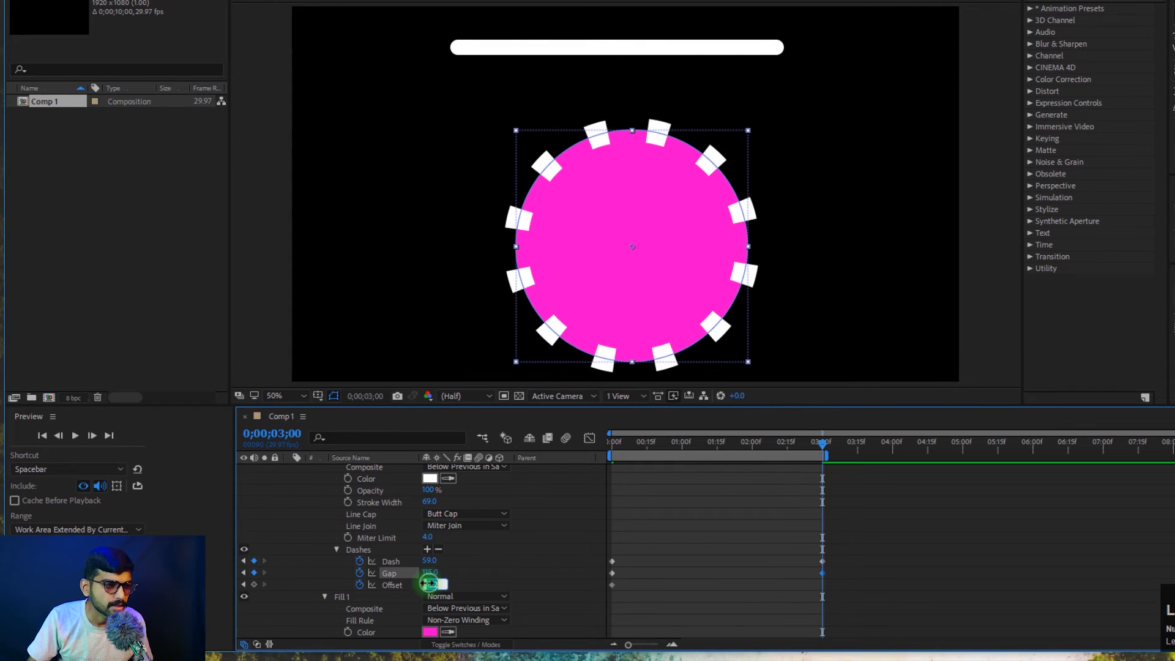
pyautogui.write('0')
pyautogui.press('Tab')
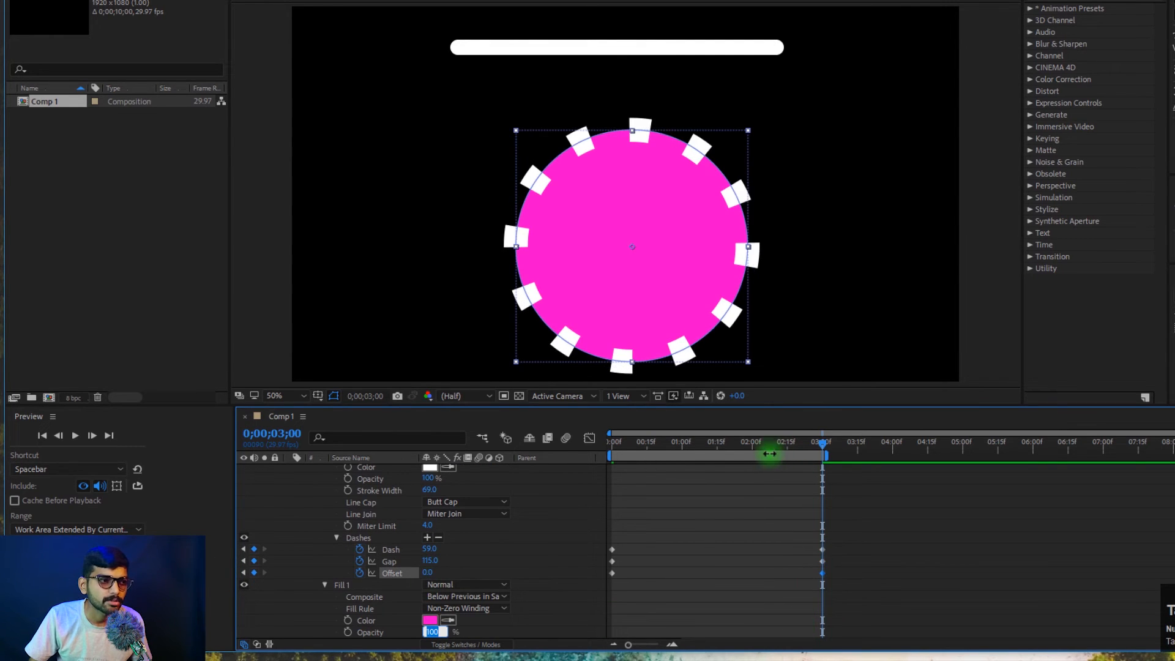
# Preview the animated dashes around the morphing rectangle and stop playback
pyautogui.click(750, 456)
pyautogui.press('space')
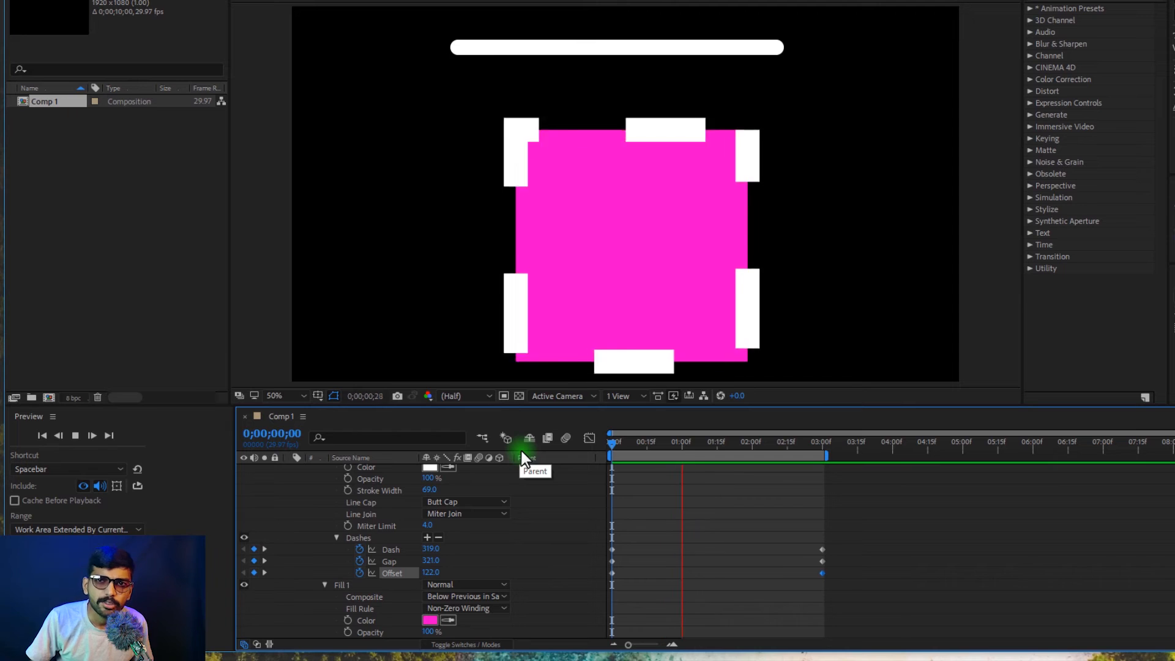
pyautogui.press('space')
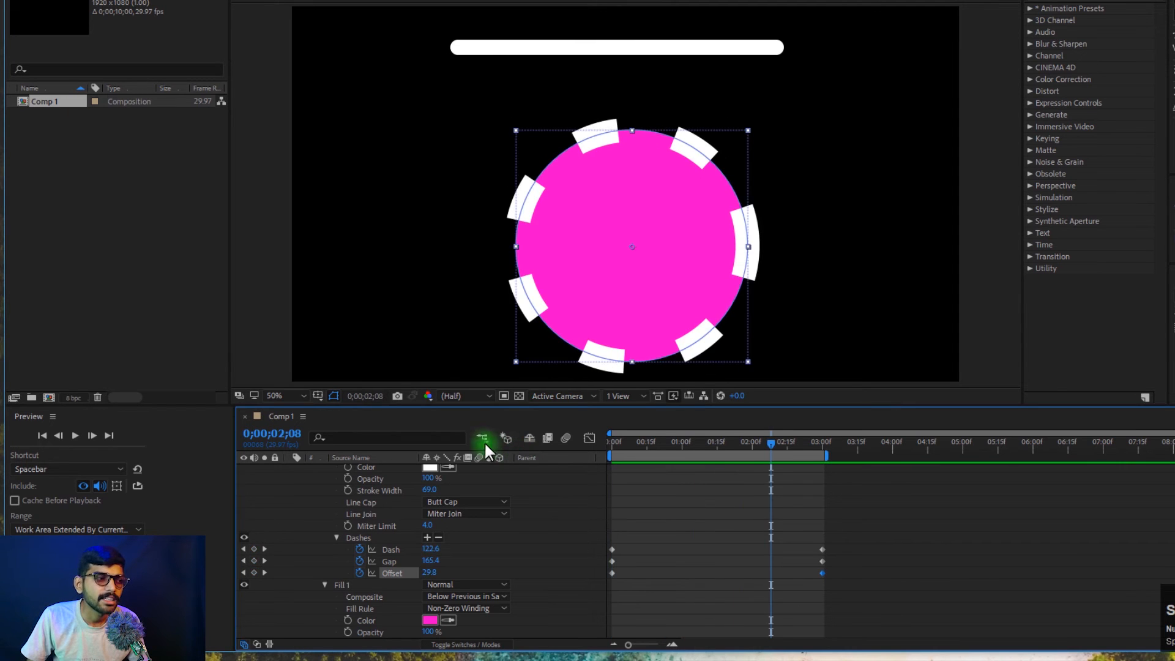
# Collapse the Dashes and check Fill 1's Composite, Fill Rule and blending mode options without changing them
pyautogui.click(336, 538)
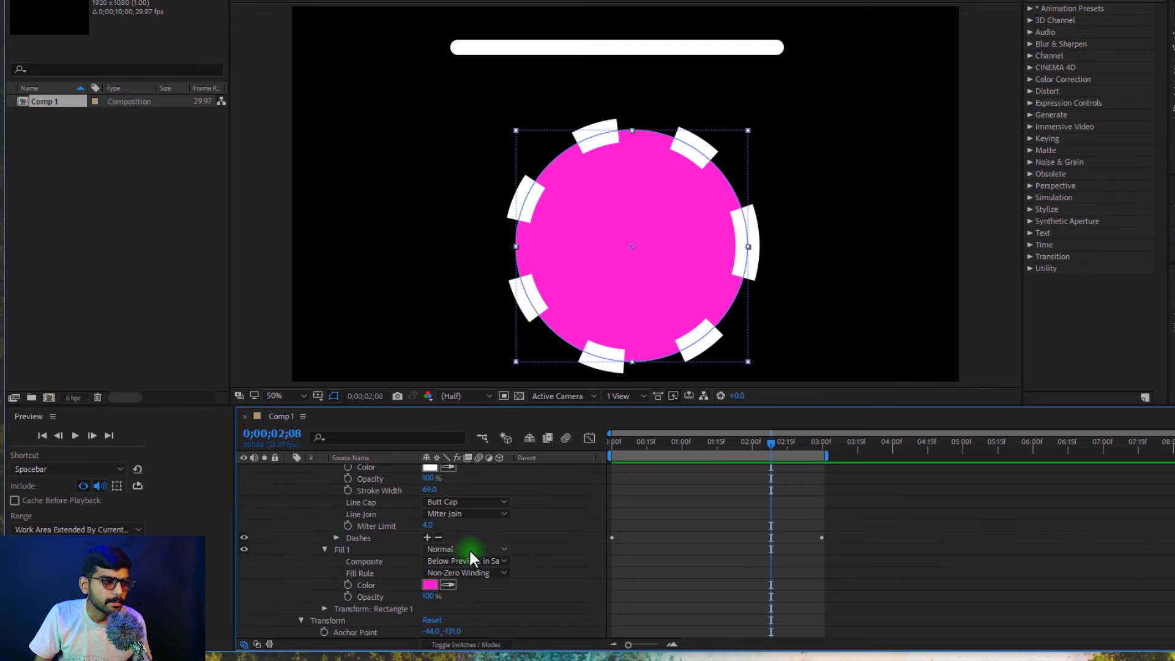
pyautogui.scroll(-2, 441, 549)
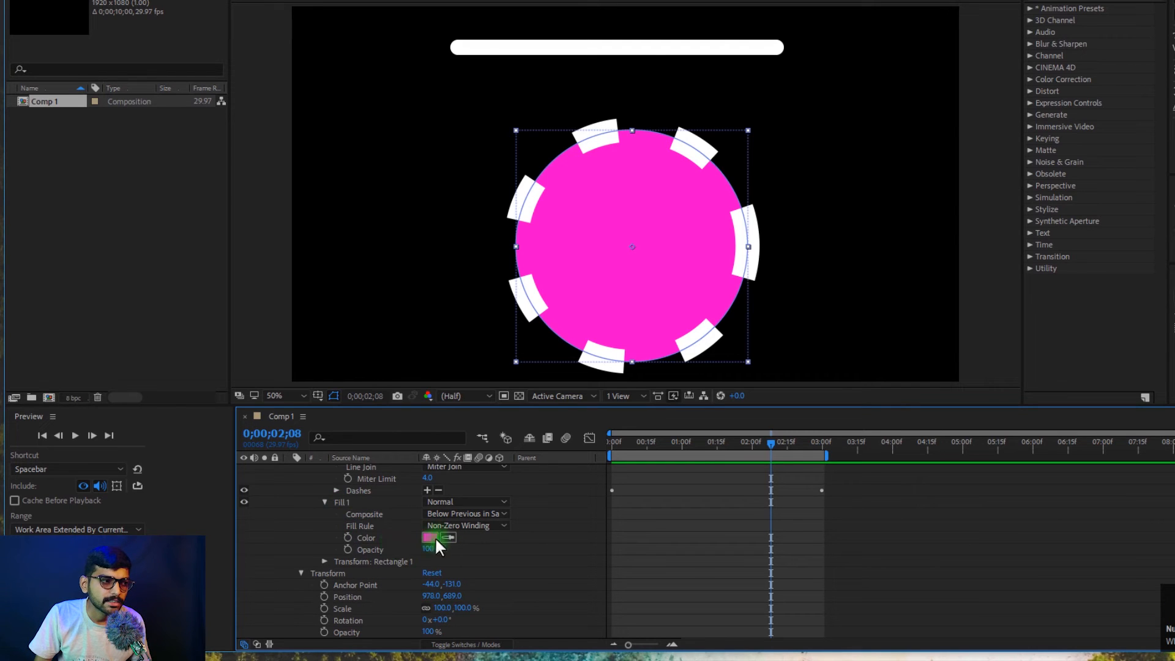
pyautogui.click(467, 513)
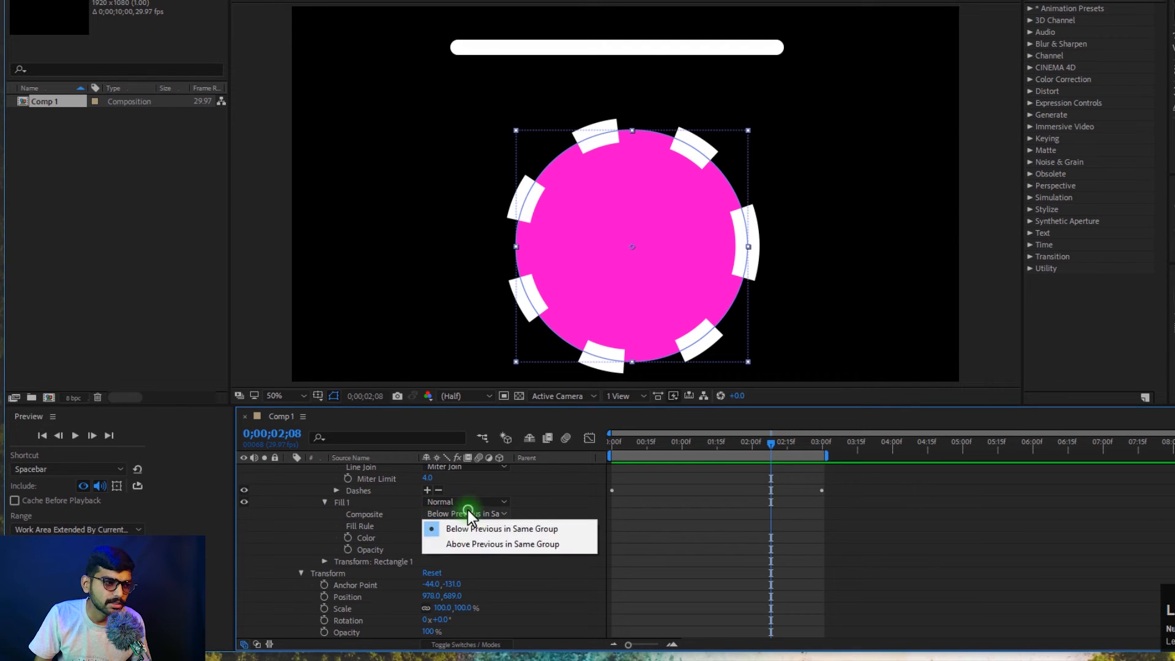
pyautogui.click(508, 565)
pyautogui.click(448, 525)
pyautogui.click(520, 539)
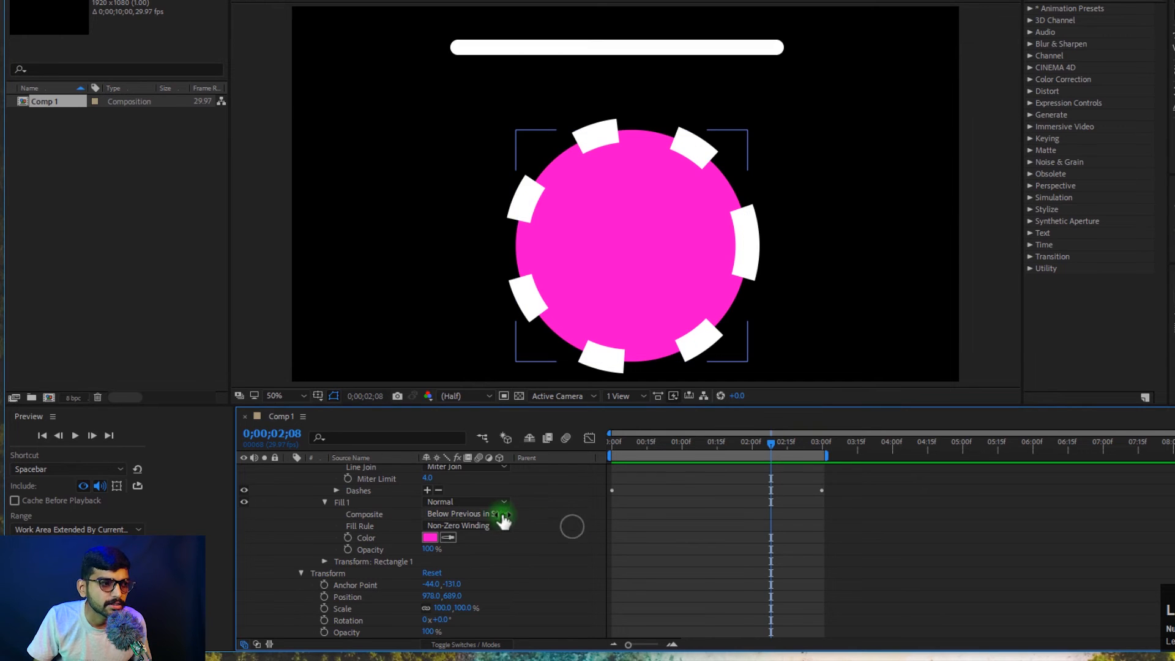
pyautogui.click(489, 501)
pyautogui.click(617, 538)
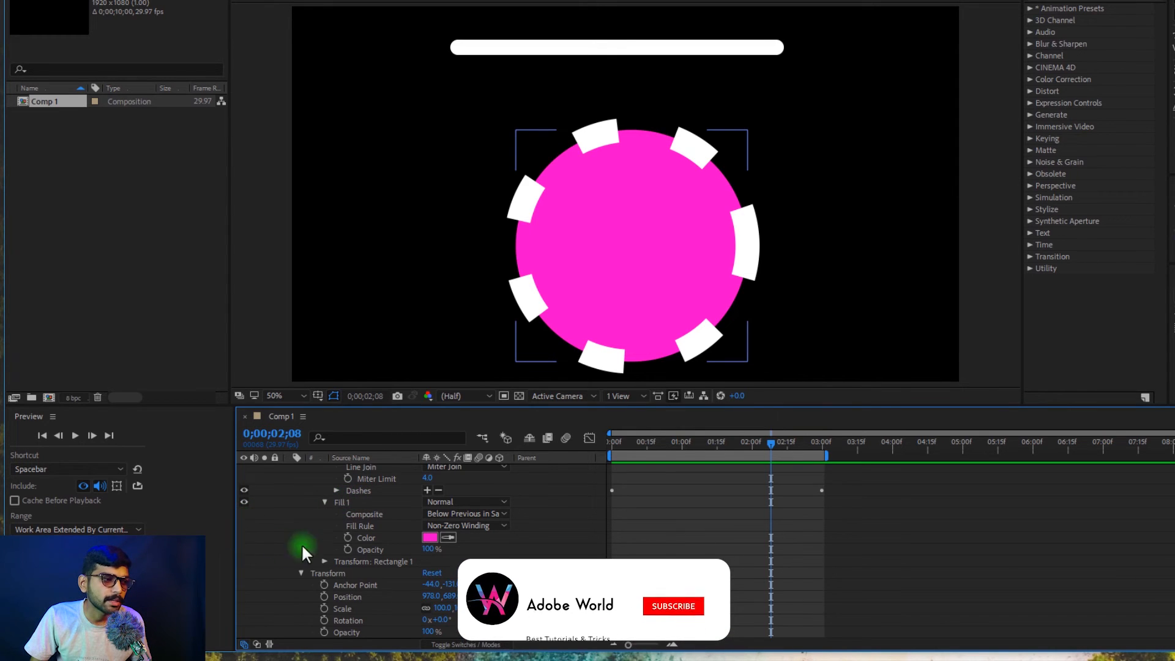
# Expand the Transform: Rectangle 1 properties to examine them beside the layer's own Transform
pyautogui.click(352, 561)
pyautogui.click(325, 562)
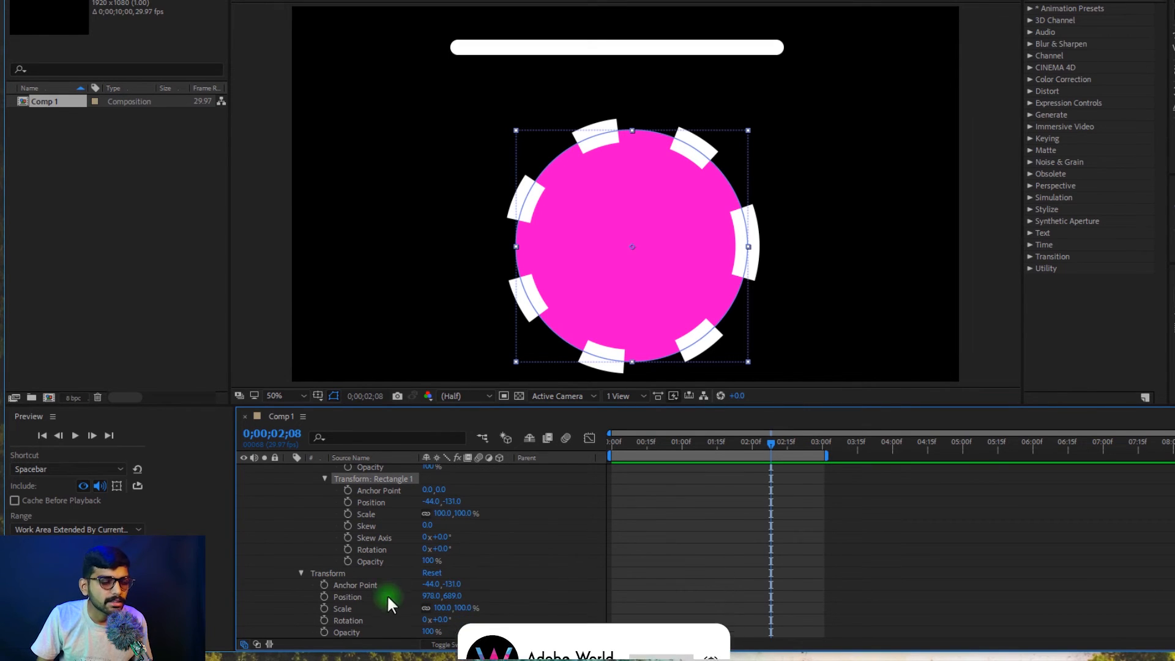
# Set the Position in the Transform: Rectangle 1 group to -69, -184
pyautogui.click(331, 574)
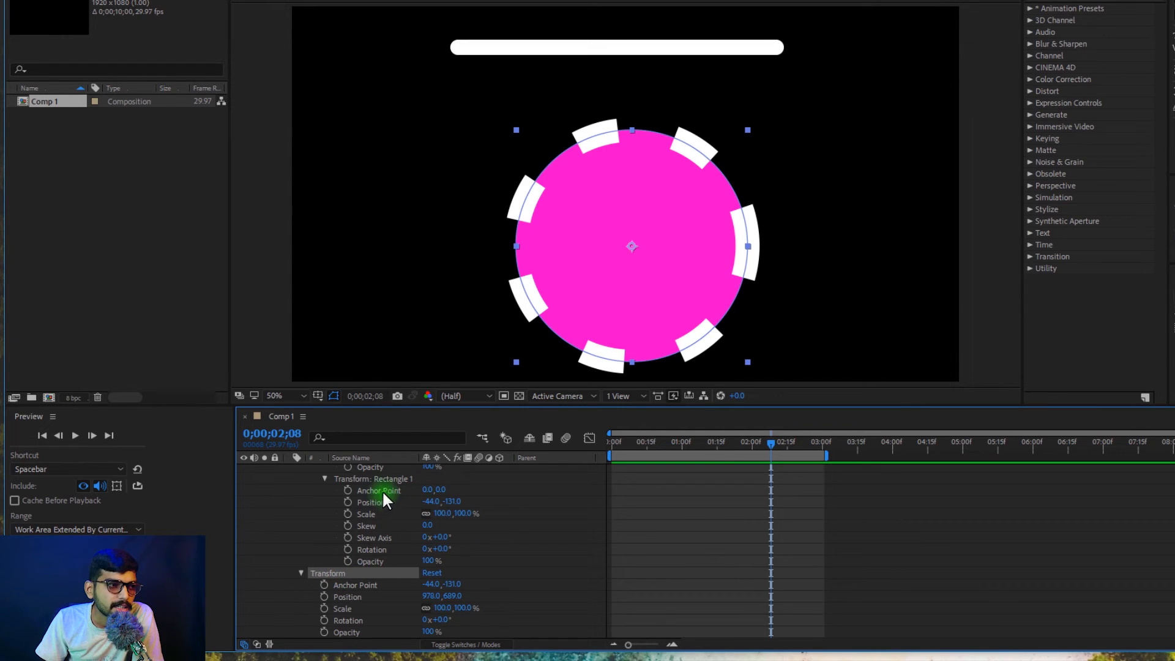
pyautogui.moveTo(430, 508)
pyautogui.mouseDown()
pyautogui.moveTo(498, 499)
pyautogui.moveTo(325, 504)
pyautogui.moveTo(493, 498)
pyautogui.moveTo(438, 493)
pyautogui.moveTo(435, 516)
pyautogui.mouseUp()
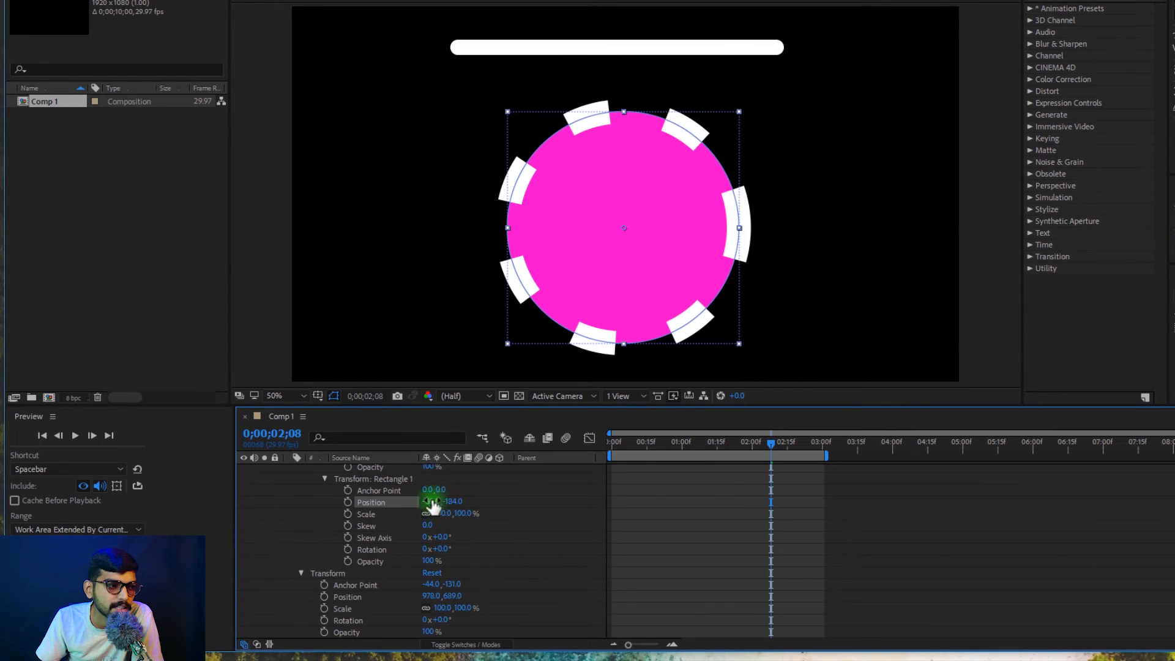
# Try distorting the rectangle group with Skew 46, Skew Axis 45° and Rotation 45°
pyautogui.moveTo(428, 525); pyautogui.dragTo(474, 546)
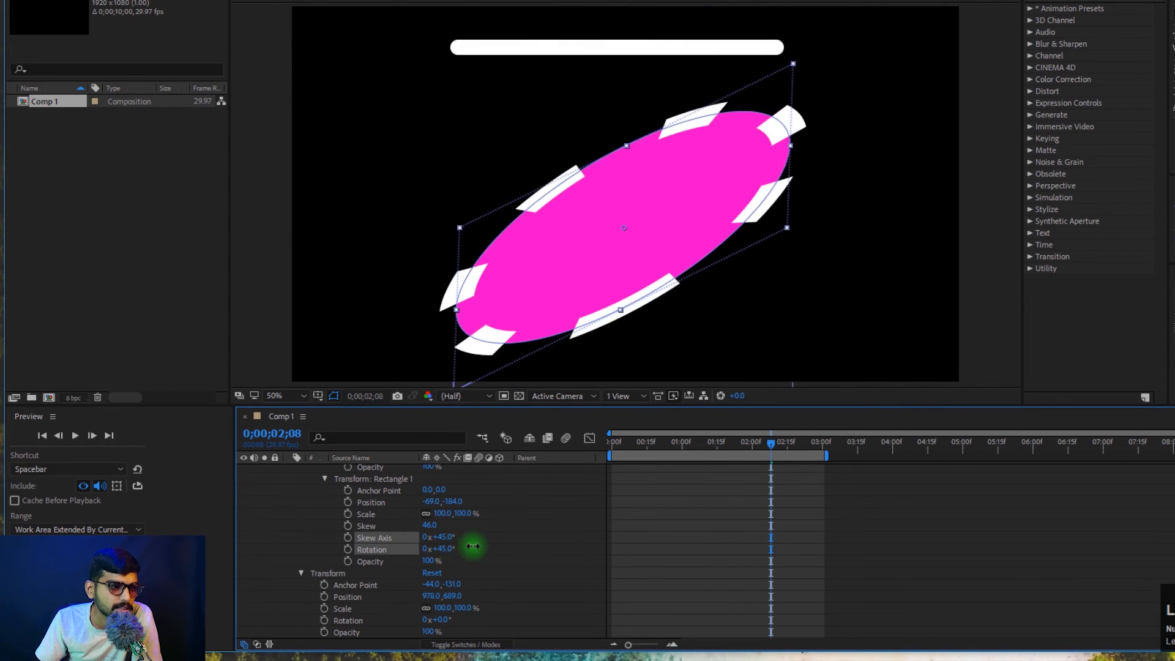
pyautogui.click(433, 560)
pyautogui.moveTo(434, 559)
pyautogui.mouseDown()
pyautogui.moveTo(394, 556)
pyautogui.moveTo(449, 556)
pyautogui.moveTo(436, 545)
pyautogui.mouseUp()
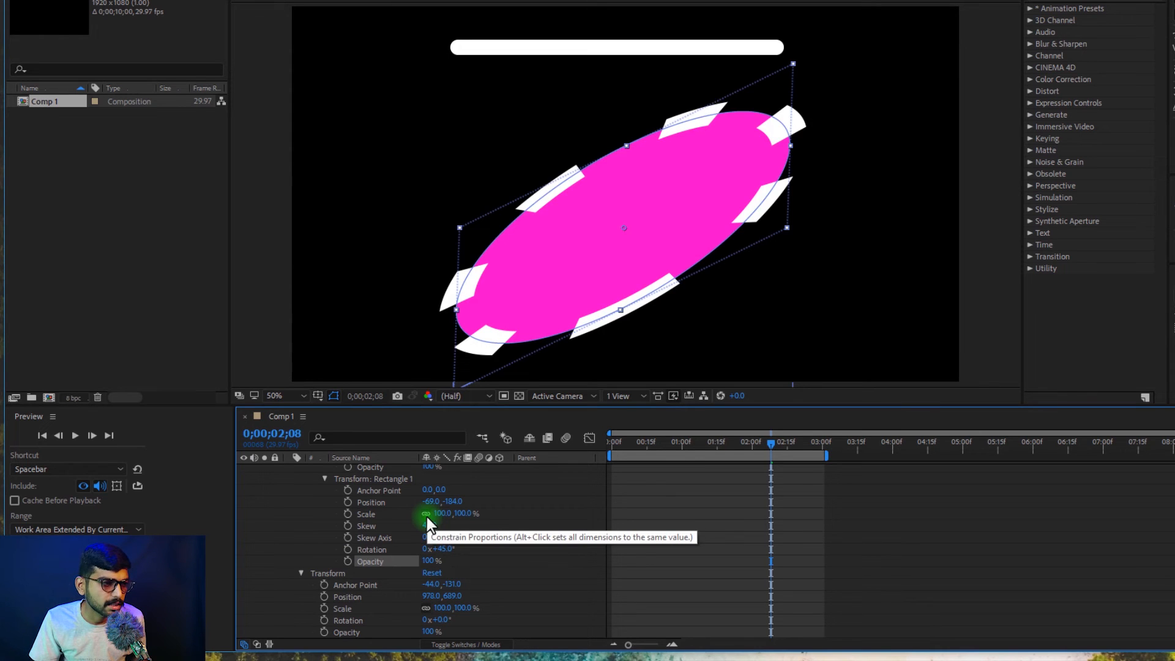
# Undo the rotation, skew axis and skew changes on the rectangle group
pyautogui.hotkey('ctrl', 'z')
pyautogui.hotkey('ctrl', 'z')
pyautogui.hotkey('ctrl', 'z')
pyautogui.hotkey('ctrl', 'z')
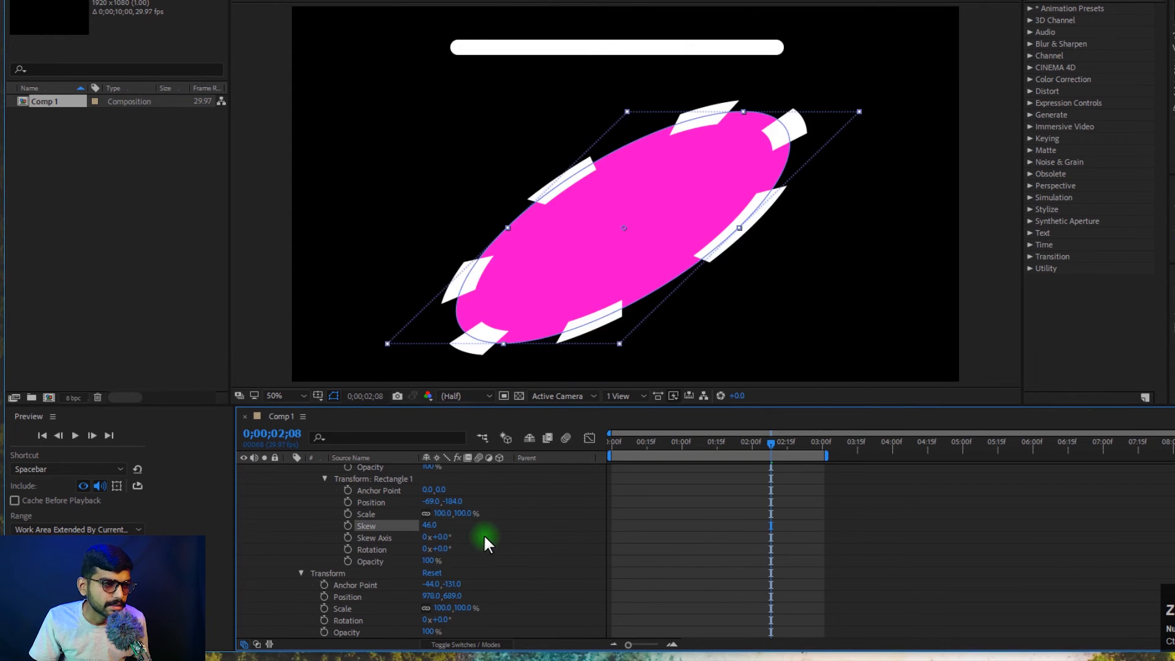
pyautogui.scroll(4, 485, 537)
pyautogui.scroll(-3, 491, 546)
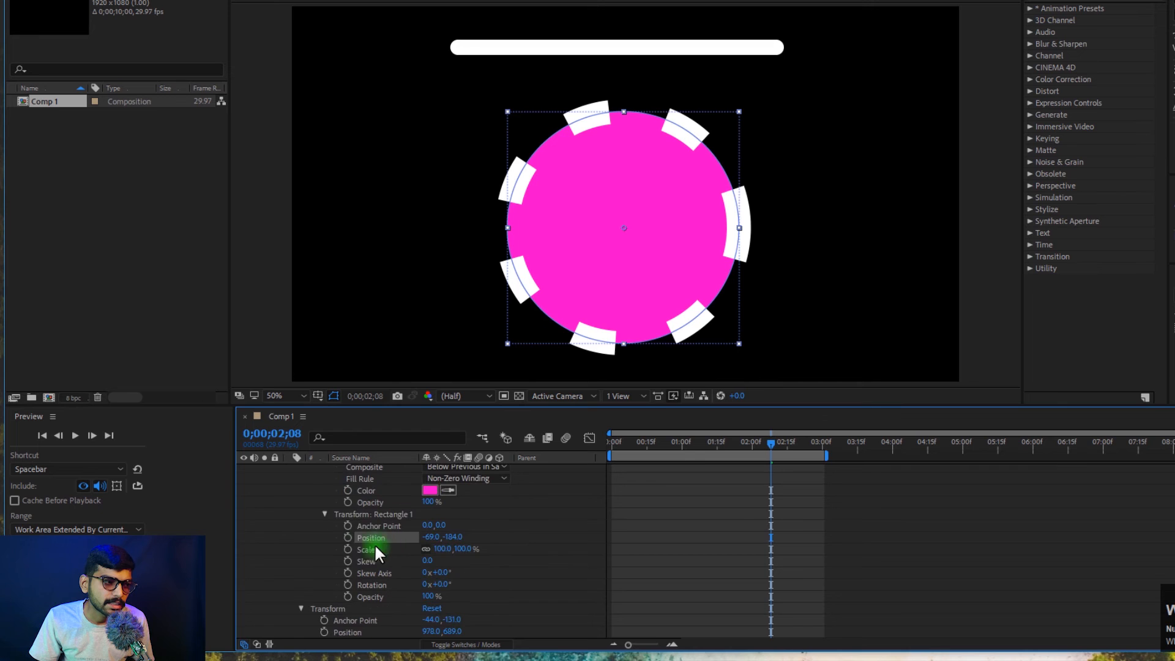
# Collapse Transform: Rectangle 1 and the properties of Shape Layer 1 and Shape Layer 2 in the timeline
pyautogui.click(362, 516)
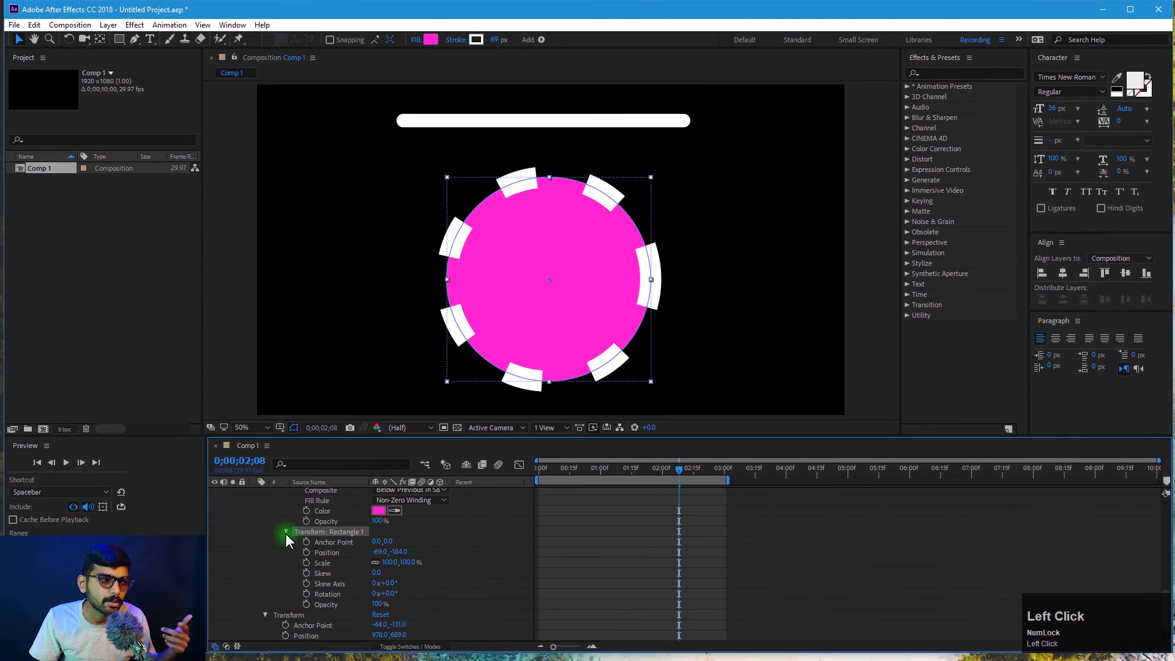
pyautogui.click(283, 532)
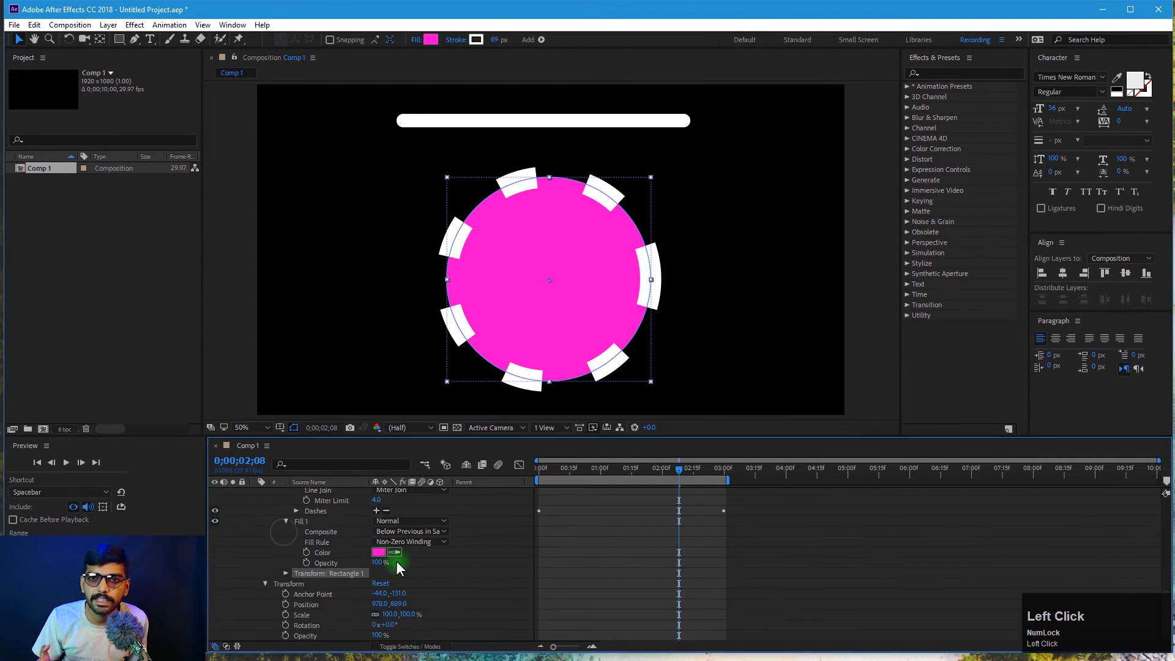
pyautogui.scroll(4, 410, 563)
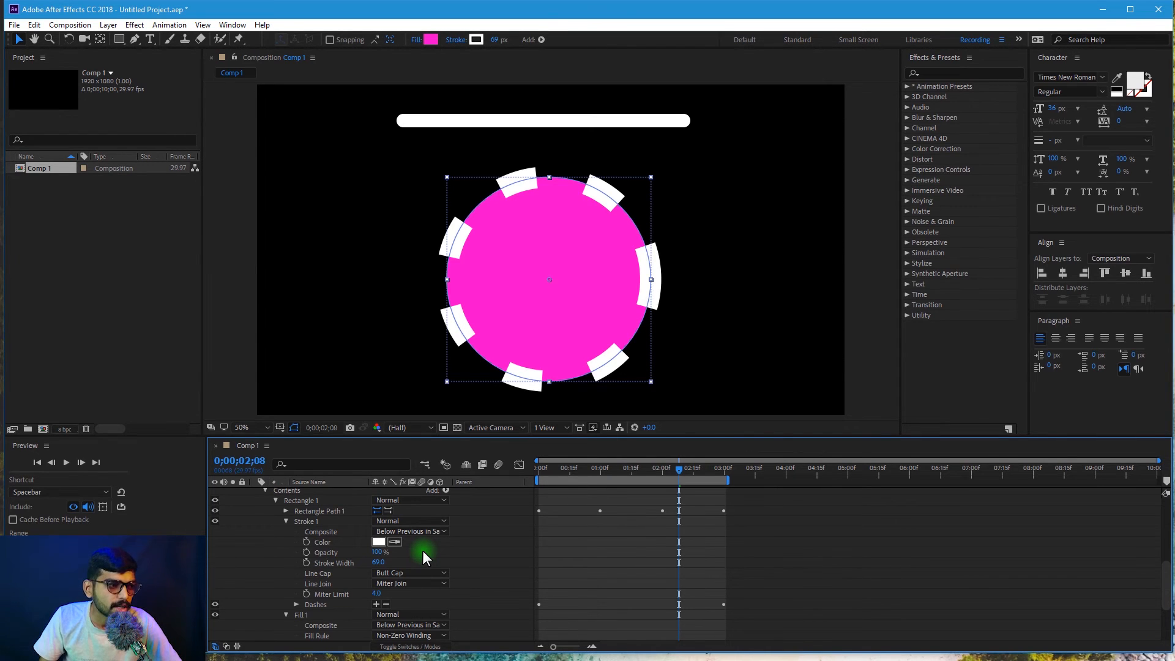
pyautogui.scroll(2, 317, 531)
pyautogui.click(262, 543)
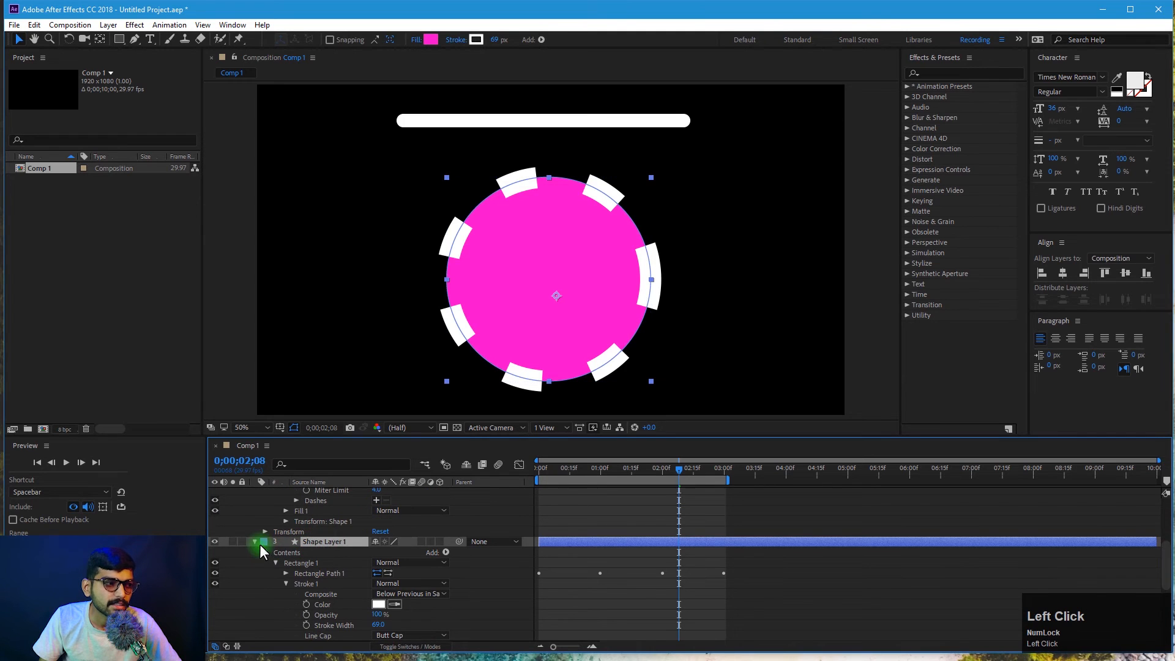
pyautogui.scroll(4, 328, 554)
pyautogui.click(240, 507)
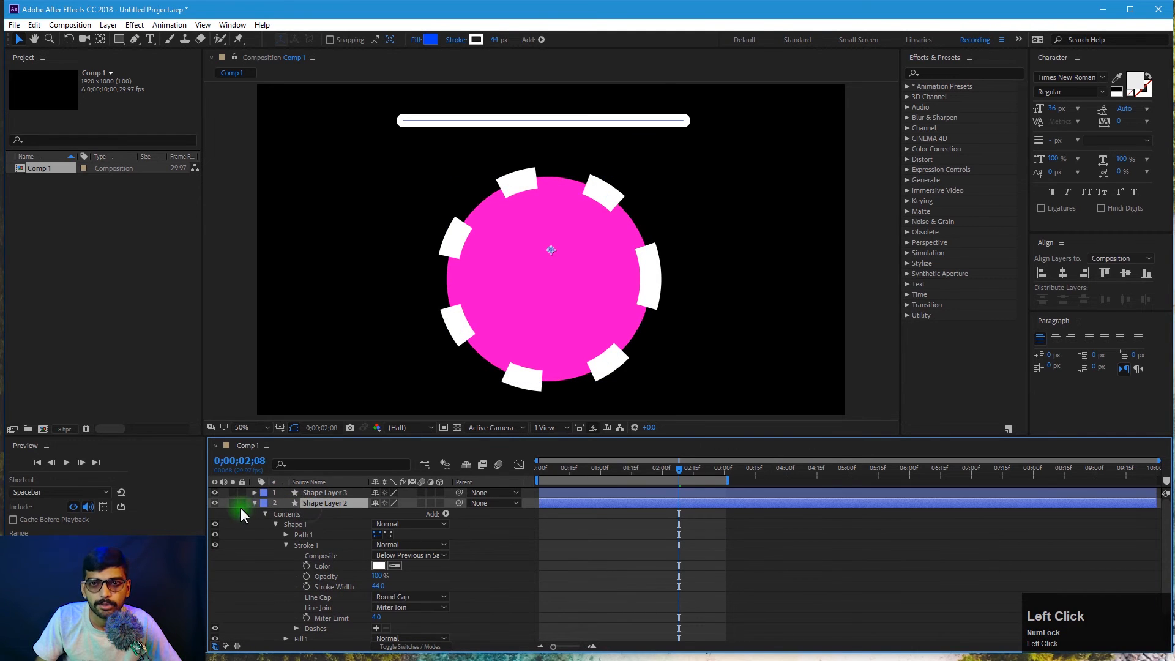
pyautogui.click(255, 504)
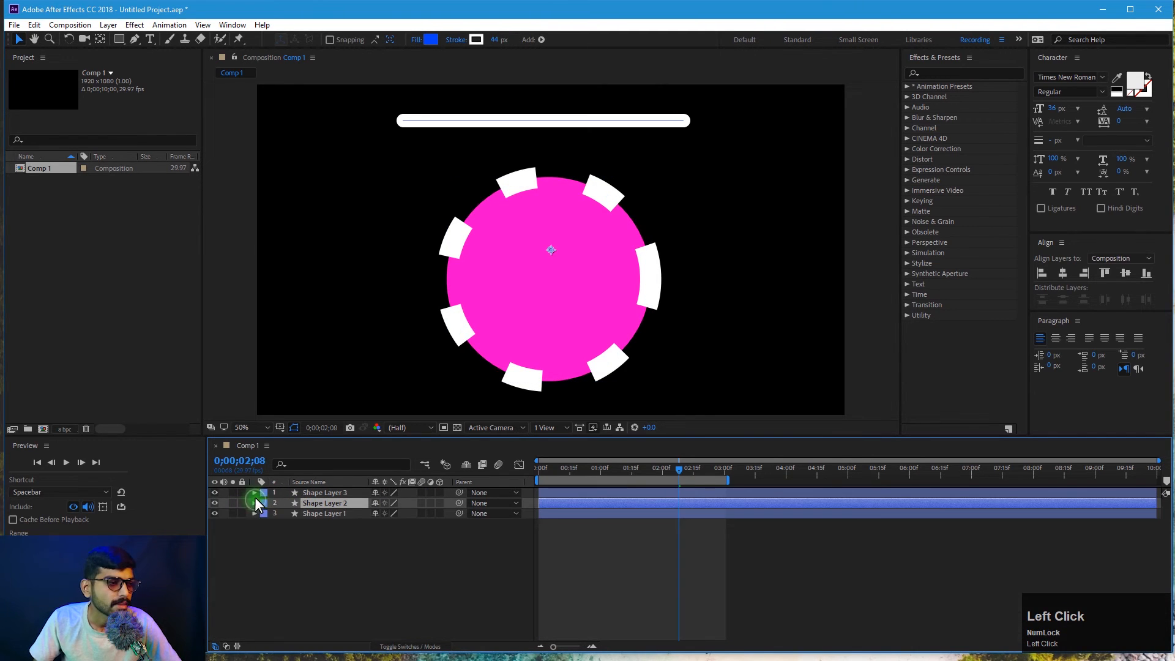
# Draw a five-point star with an outer radius of about 195 in the composition's upper-right corner and expand its Polystar Path 1
pyautogui.click(344, 570)
pyautogui.moveTo(114, 37); pyautogui.dragTo(186, 90)
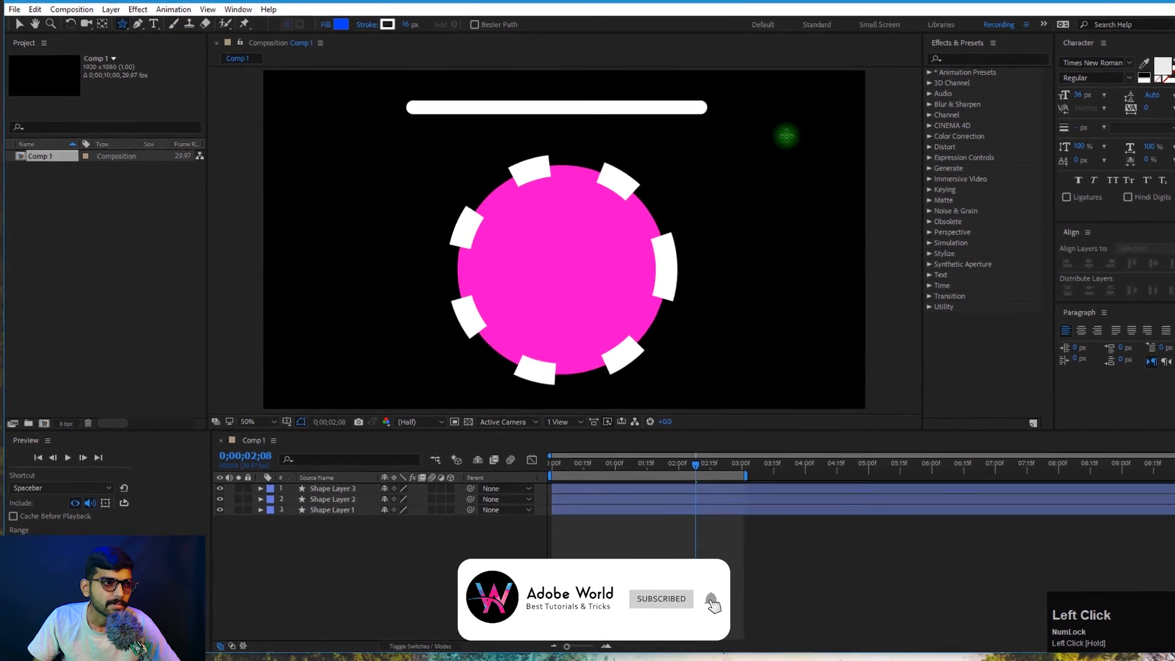
pyautogui.moveTo(786, 136); pyautogui.dragTo(730, 167)
pyautogui.click(317, 494)
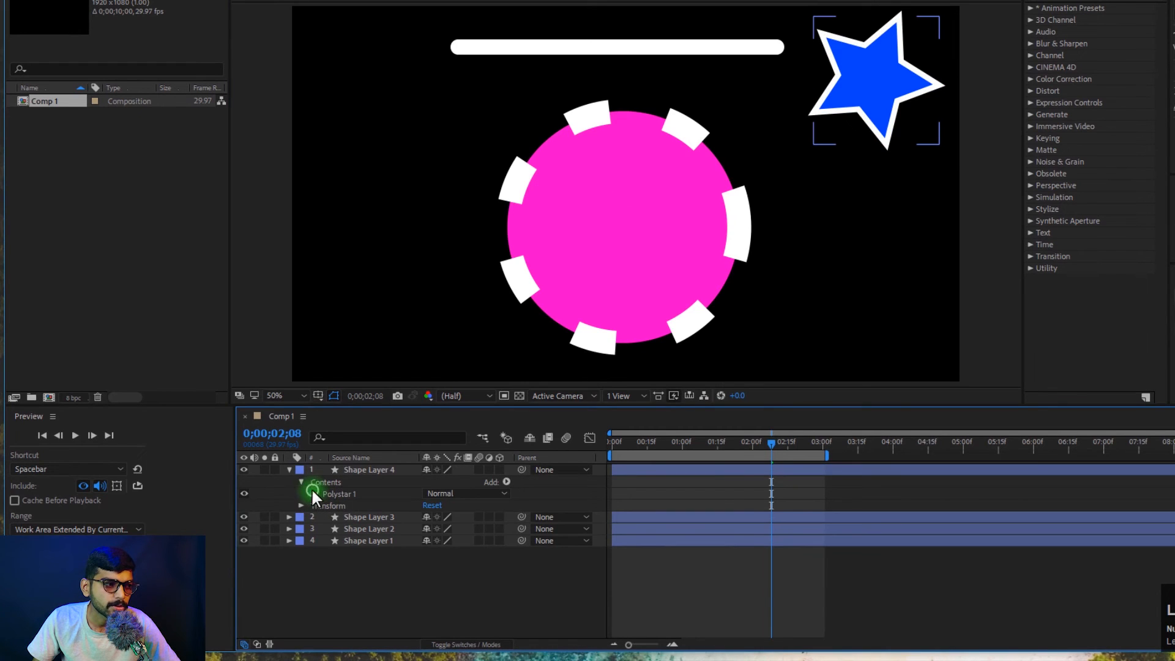
pyautogui.click(312, 494)
pyautogui.click(338, 505)
pyautogui.click(325, 506)
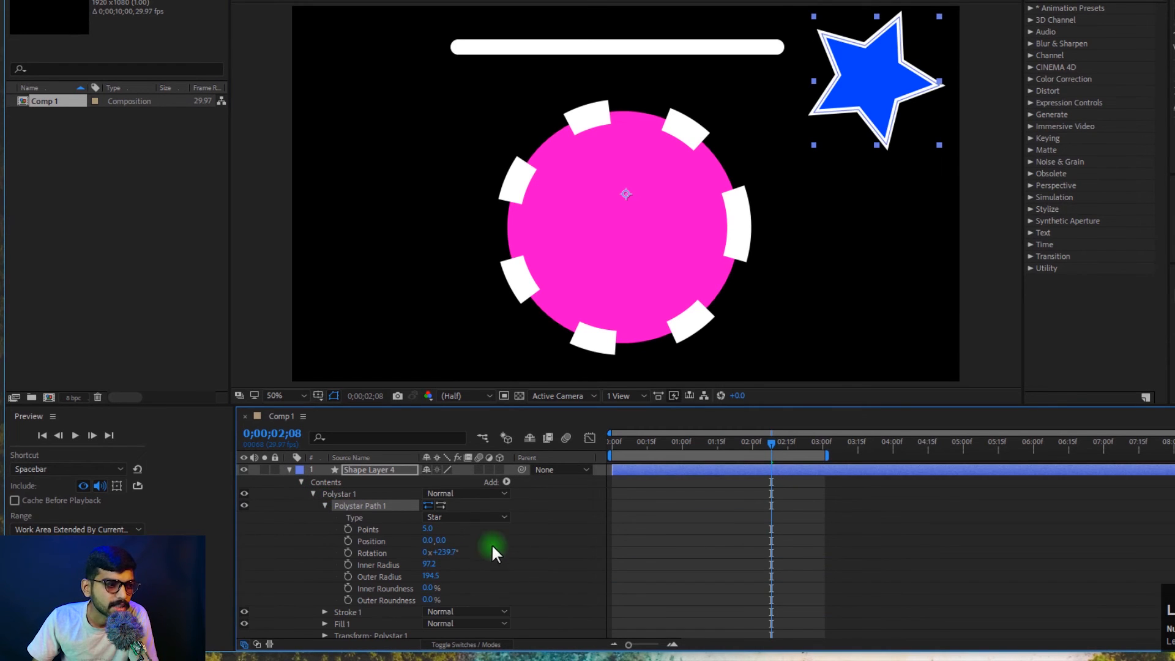
# Set the star's Inner Radius to 66.2, Outer Radius to 156.5, Inner Roundness to 27%, Outer Roundness to 175% and Points to 10
pyautogui.moveTo(437, 560); pyautogui.dragTo(524, 578)
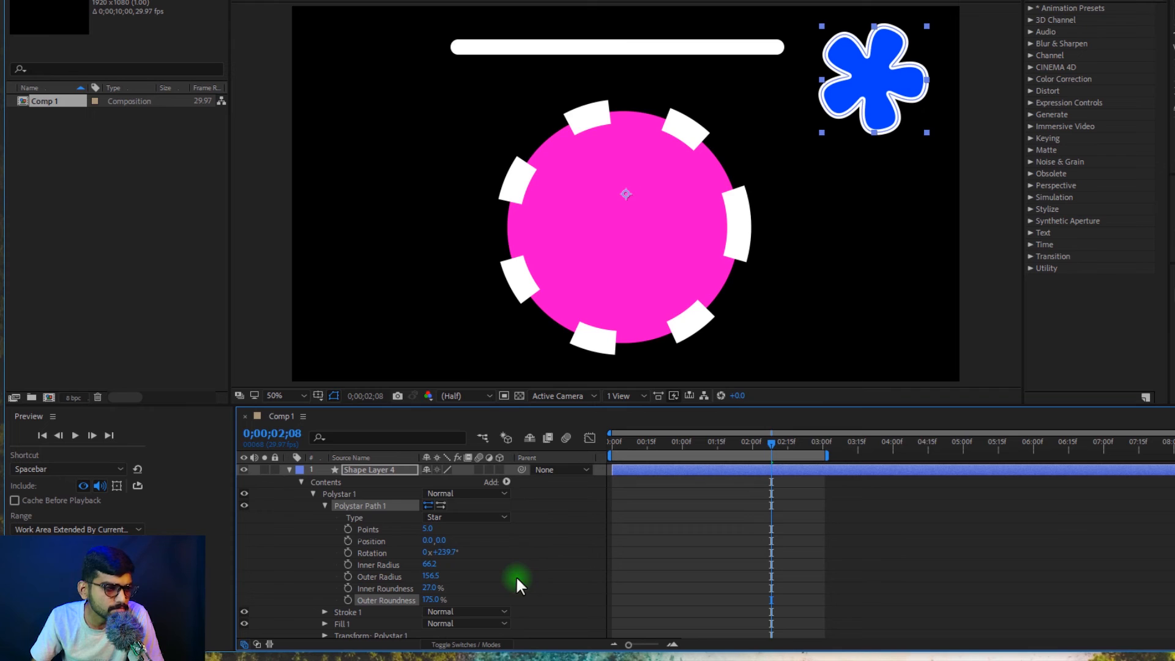
pyautogui.moveTo(429, 529)
pyautogui.mouseDown()
pyautogui.moveTo(442, 530)
pyautogui.moveTo(429, 527)
pyautogui.mouseUp()
pyautogui.click(429, 527)
pyautogui.write('1')
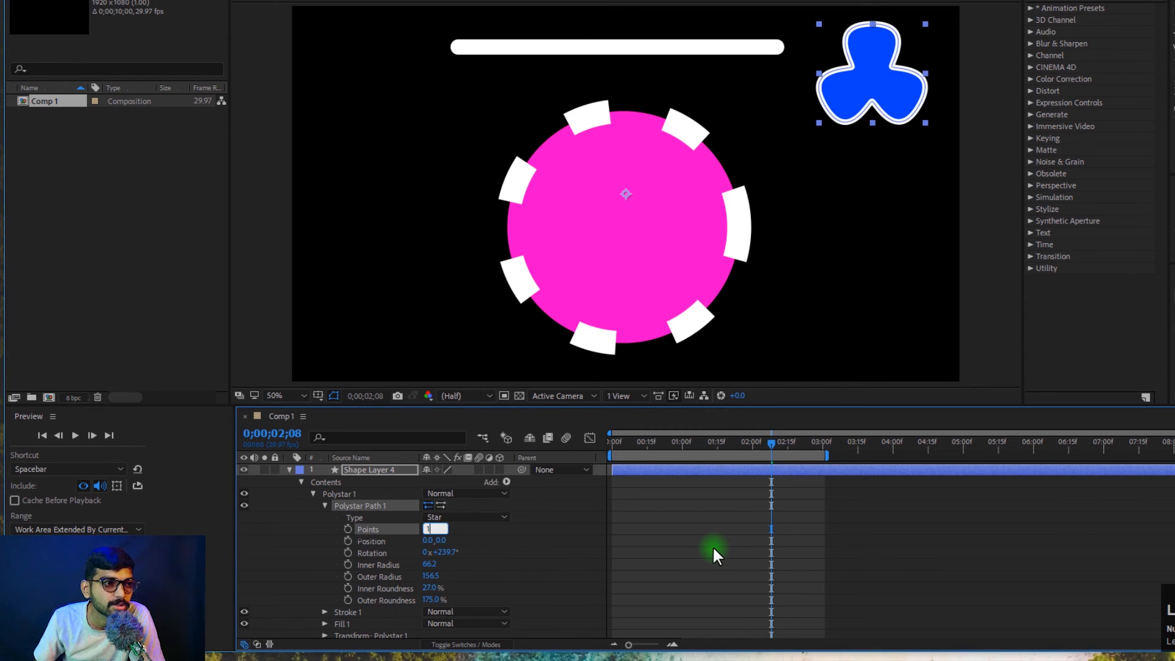
pyautogui.write('0')
pyautogui.press('Return')
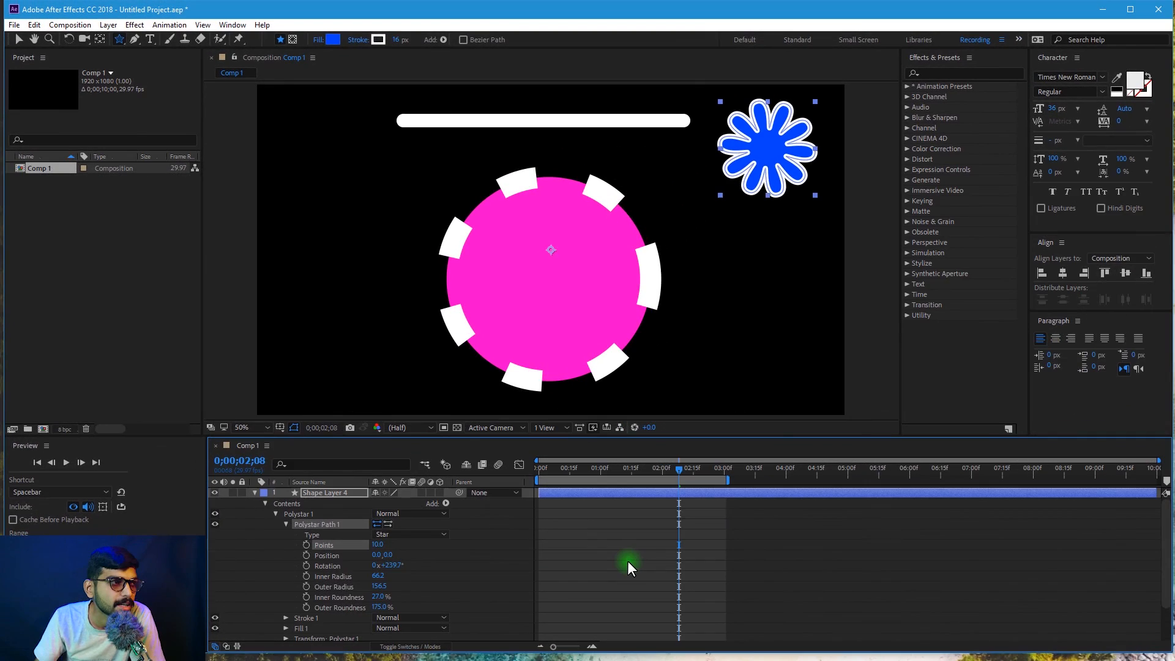
# Set the flower shape's stroke width to 12 px and move the shape down beside the pink circle
pyautogui.click(387, 37)
pyautogui.click(389, 38)
pyautogui.click(795, 212)
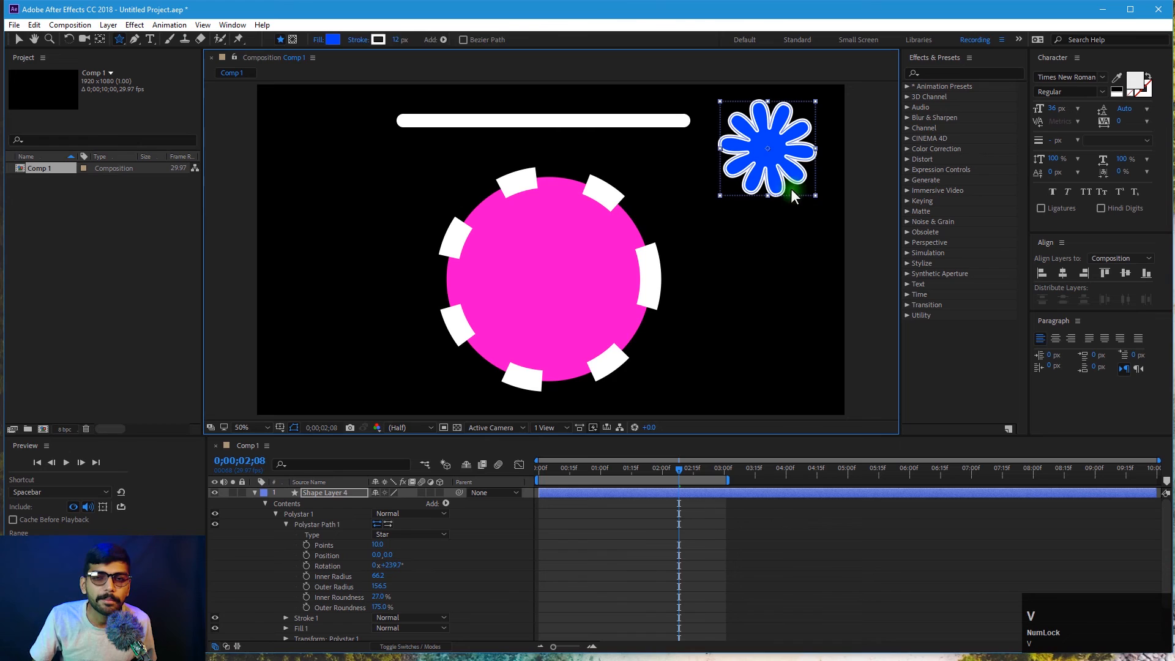
pyautogui.press('v')
pyautogui.moveTo(772, 135); pyautogui.dragTo(761, 247)
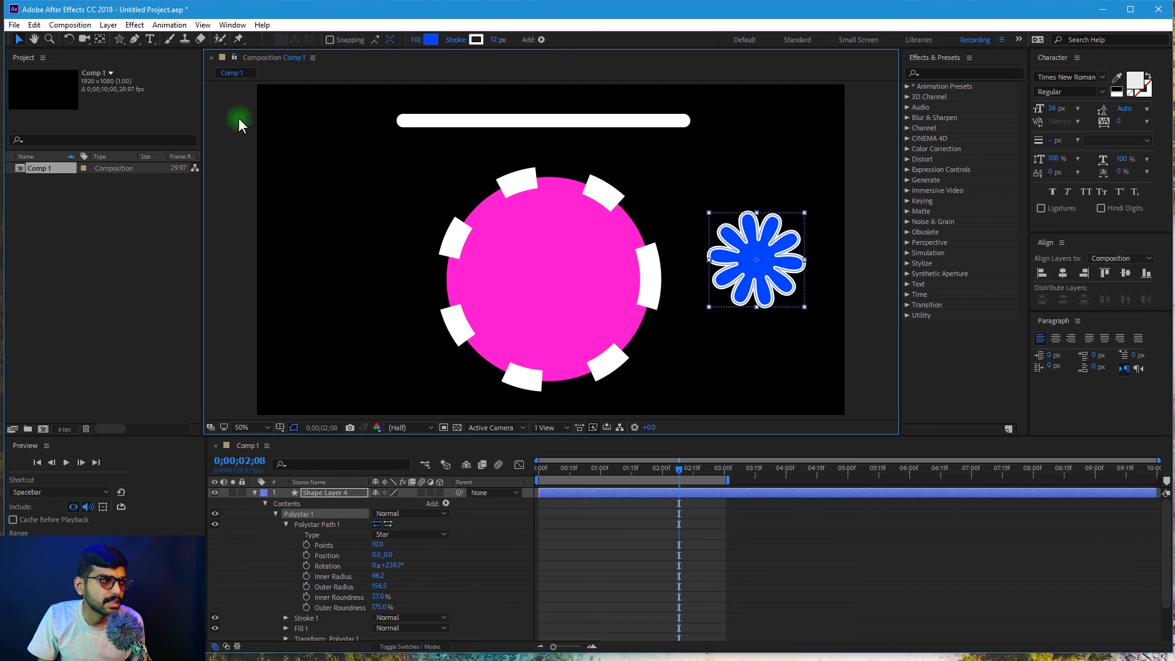
# Draw a pentagon with the Polygon tool on a new shape layer and place it to the left of the pink circle
pyautogui.moveTo(120, 39); pyautogui.dragTo(155, 83)
pyautogui.moveTo(294, 186); pyautogui.dragTo(336, 244)
pyautogui.hotkey('ctrl', 'z')
pyautogui.click(577, 484)
pyautogui.press('v')
pyautogui.moveTo(313, 206); pyautogui.dragTo(355, 243)
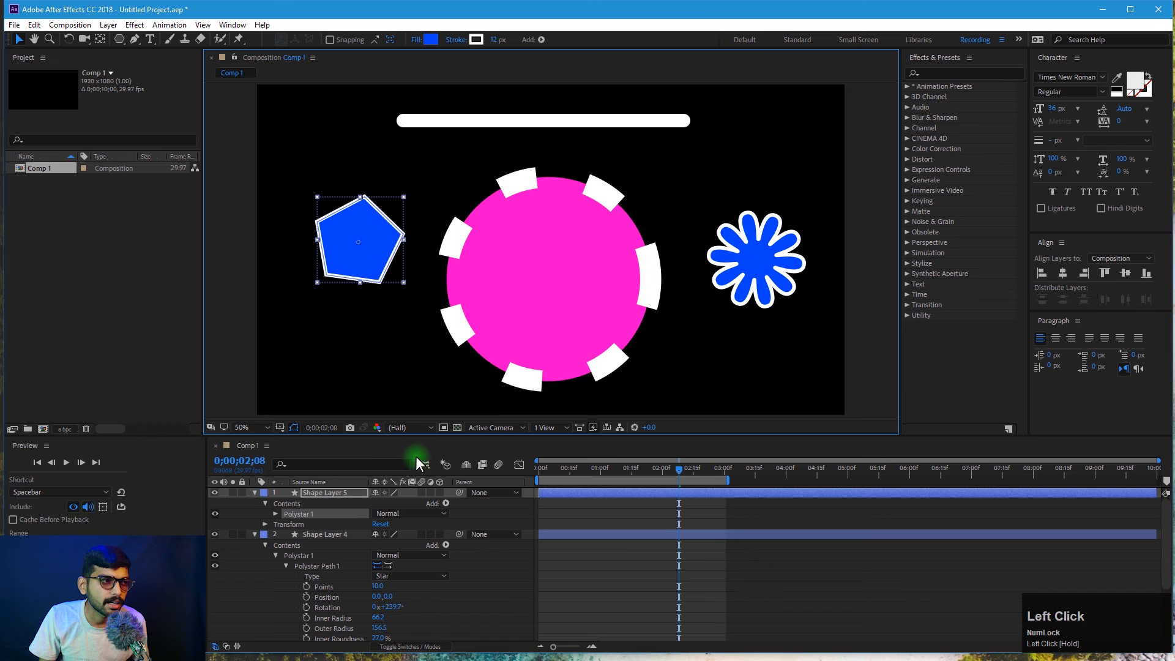
# Try drawing another polygon above the flower shape, adding and removing sides while drawing it
pyautogui.moveTo(120, 38); pyautogui.dragTo(151, 71)
pyautogui.moveTo(709, 140)
pyautogui.mouseDown()
pyautogui.moveTo(731, 145)
pyautogui.moveTo(722, 158)
pyautogui.mouseUp()
pyautogui.press('Up')
pyautogui.press('Up')
pyautogui.press('Up')
pyautogui.press('Down')
pyautogui.press('Down')
pyautogui.press('Down')
pyautogui.press('Down')
pyautogui.press('Down')
pyautogui.press('Up')
pyautogui.press('Up')
pyautogui.press('Up')
pyautogui.press('Down')
pyautogui.press('Down')
pyautogui.press('Down')
pyautogui.press('Up')
pyautogui.press('Up')
pyautogui.press('Up')
pyautogui.press('Down')
pyautogui.press('Up')
pyautogui.press('shift')
pyautogui.hotkey('ctrl', 'z')
# Select all the shape layers in Comp 1 and delete them
pyautogui.click(866, 365)
pyautogui.press('v')
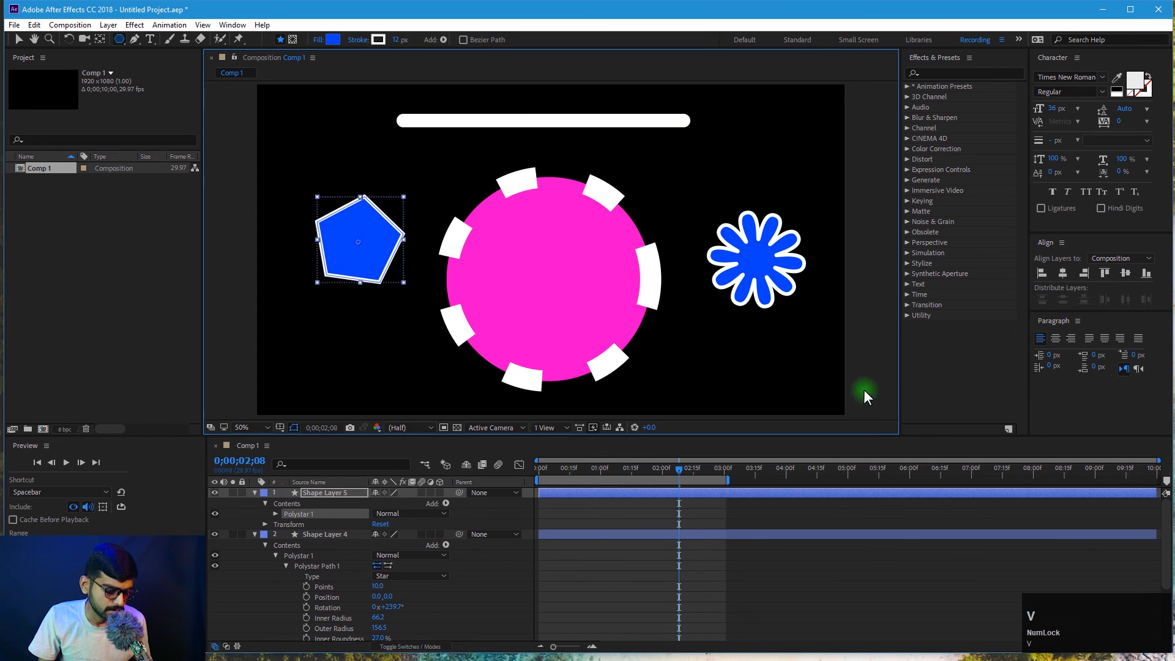
pyautogui.click(845, 361)
pyautogui.hotkey('ctrl', 'a')
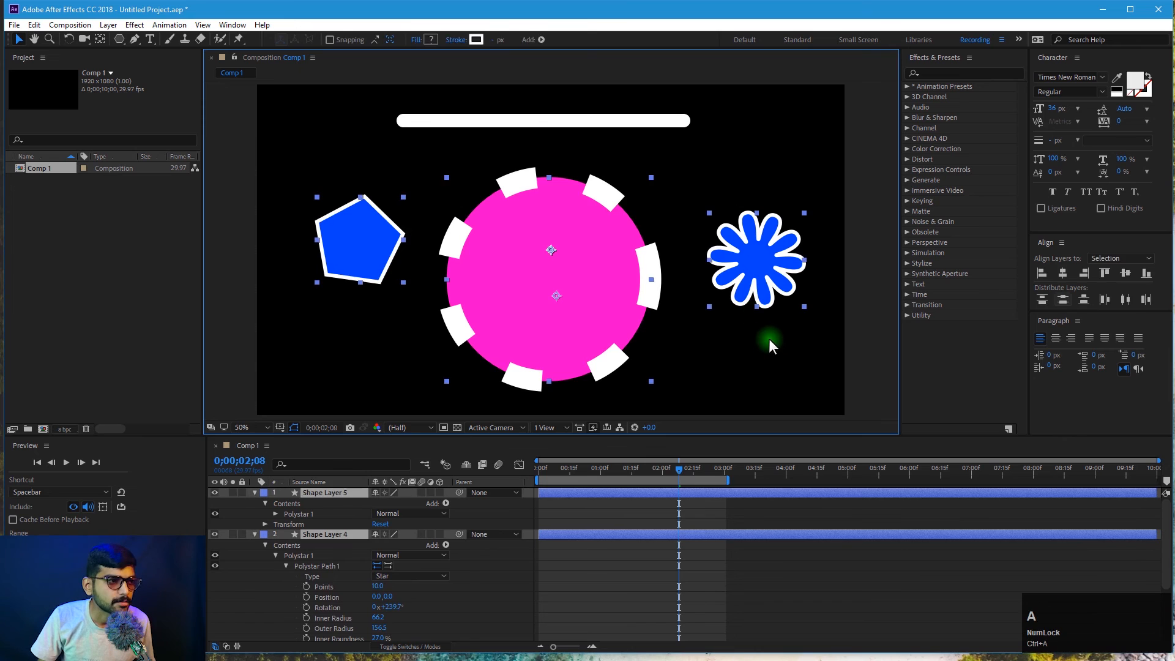
pyautogui.press('Delete')
# Draw an upright hexagon with an outer radius of about 241 above the composition's center and expand its Polystar Path 1
pyautogui.click(120, 40)
pyautogui.moveTo(488, 209); pyautogui.dragTo(550, 249)
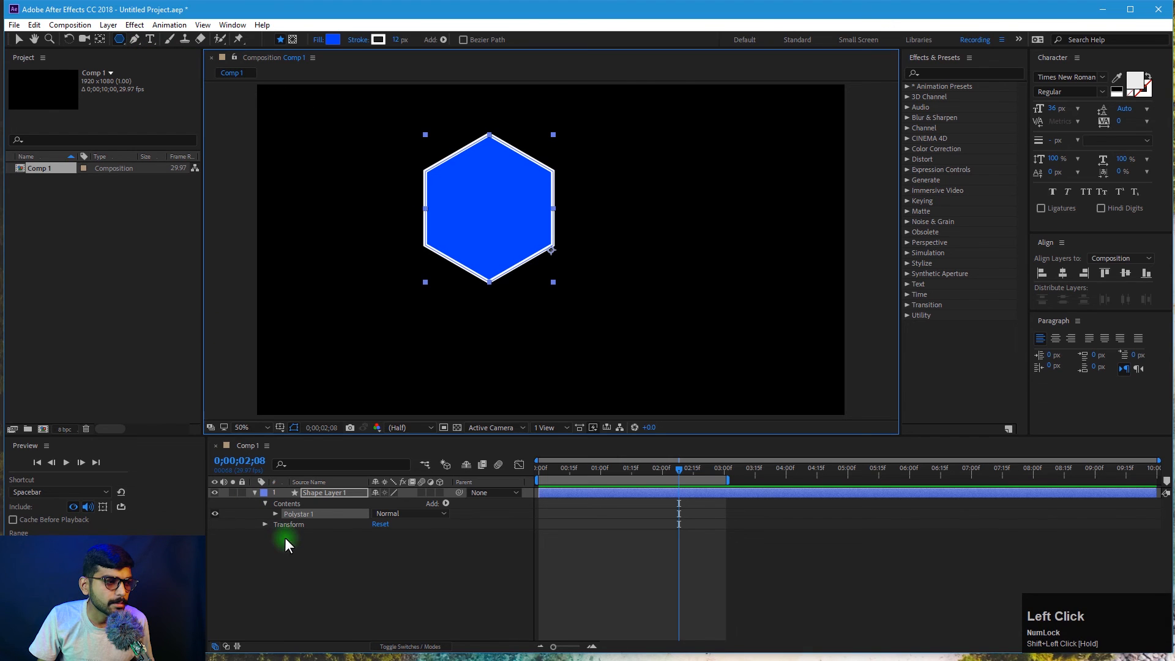
pyautogui.click(275, 514)
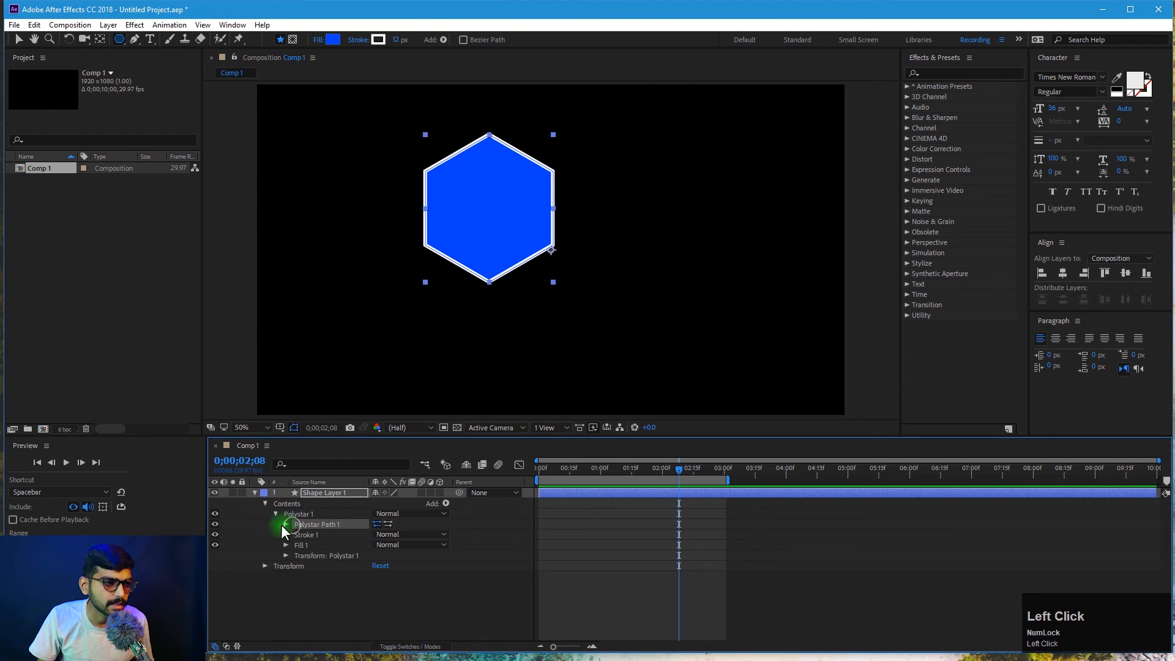
pyautogui.click(285, 525)
# Try the polygon with 5 points and set its Points to 8
pyautogui.moveTo(376, 544)
pyautogui.mouseDown()
pyautogui.moveTo(359, 541)
pyautogui.moveTo(378, 554)
pyautogui.mouseUp()
pyautogui.click(377, 544)
pyautogui.write('5')
pyautogui.press('Tab')
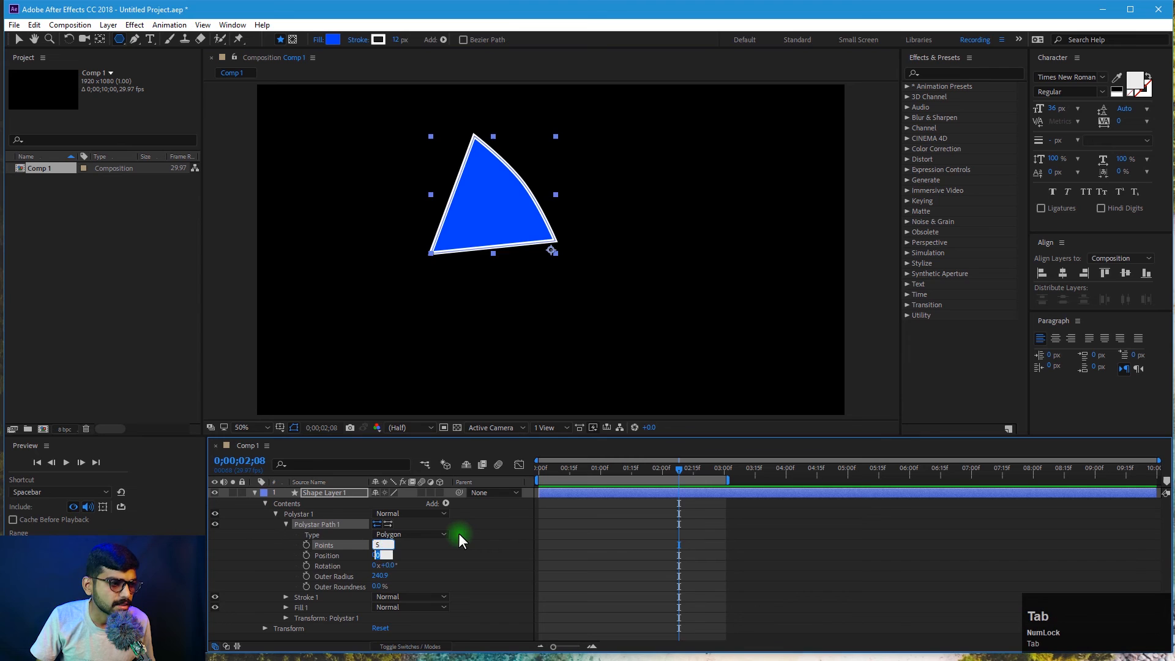
pyautogui.hotkey('shift', 'Tab')
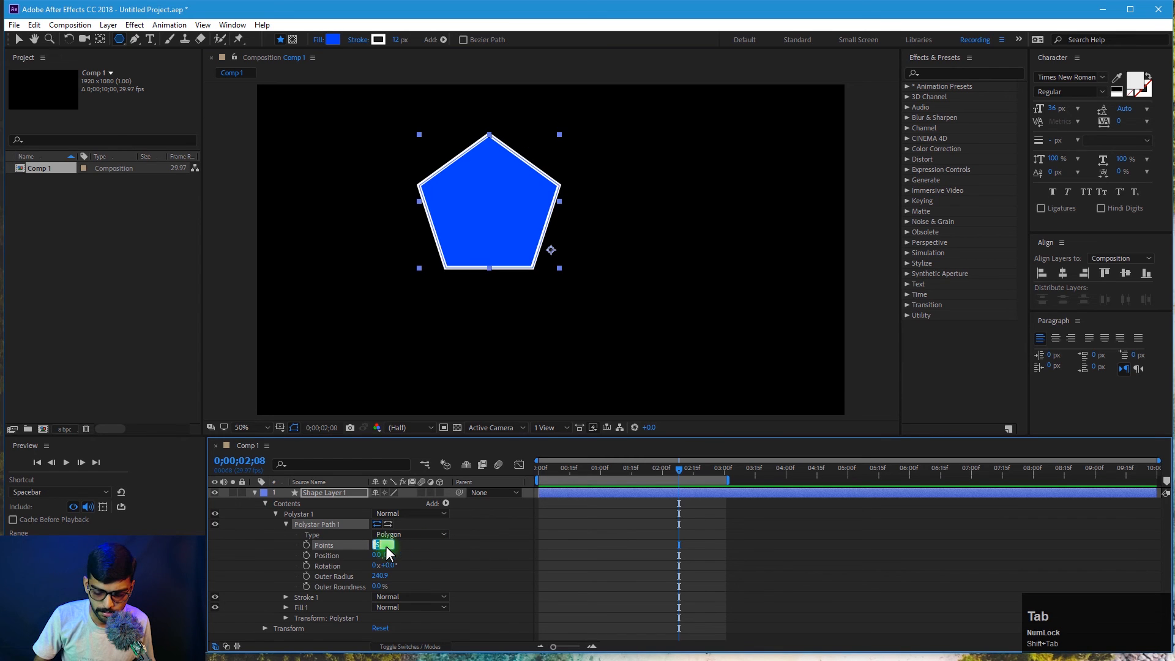
pyautogui.write('8')
pyautogui.press('Tab')
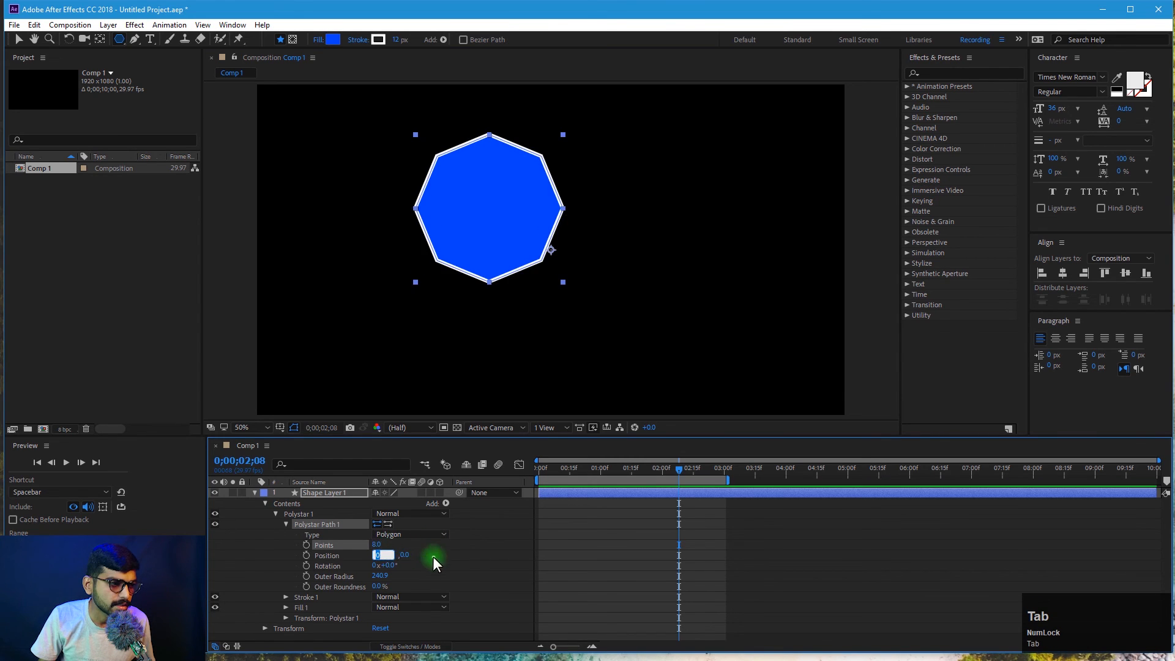
# Set the polygon's Outer Radius to 254.9 and its Outer Roundness to -567%
pyautogui.click(410, 564)
pyautogui.moveTo(376, 578); pyautogui.dragTo(189, 582)
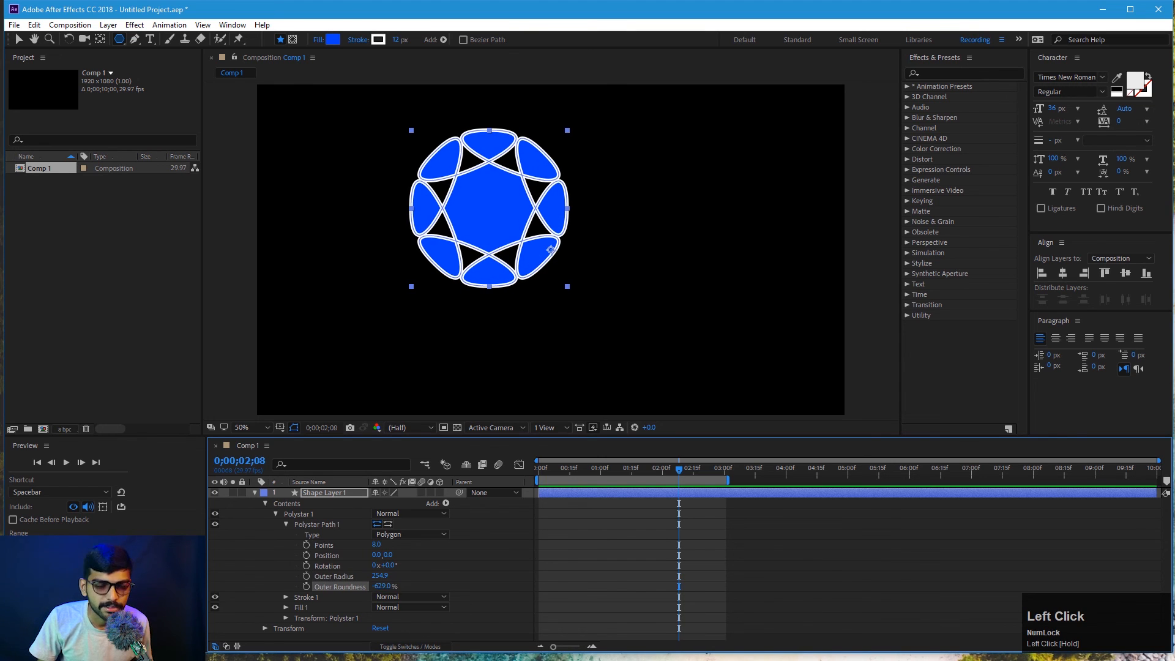
pyautogui.moveTo(383, 586); pyautogui.dragTo(221, 590)
# Set the Points of the rounded polygon to 6
pyautogui.moveTo(404, 630); pyautogui.dragTo(375, 552)
pyautogui.click(378, 544)
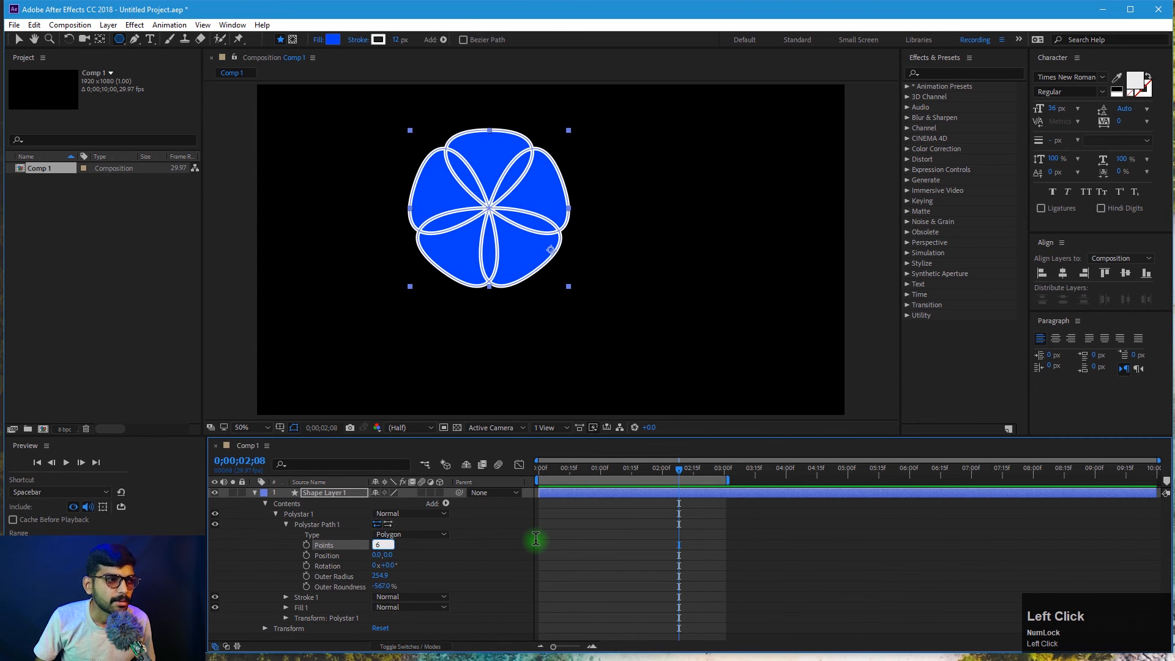
pyautogui.write('6')
pyautogui.press('Tab')
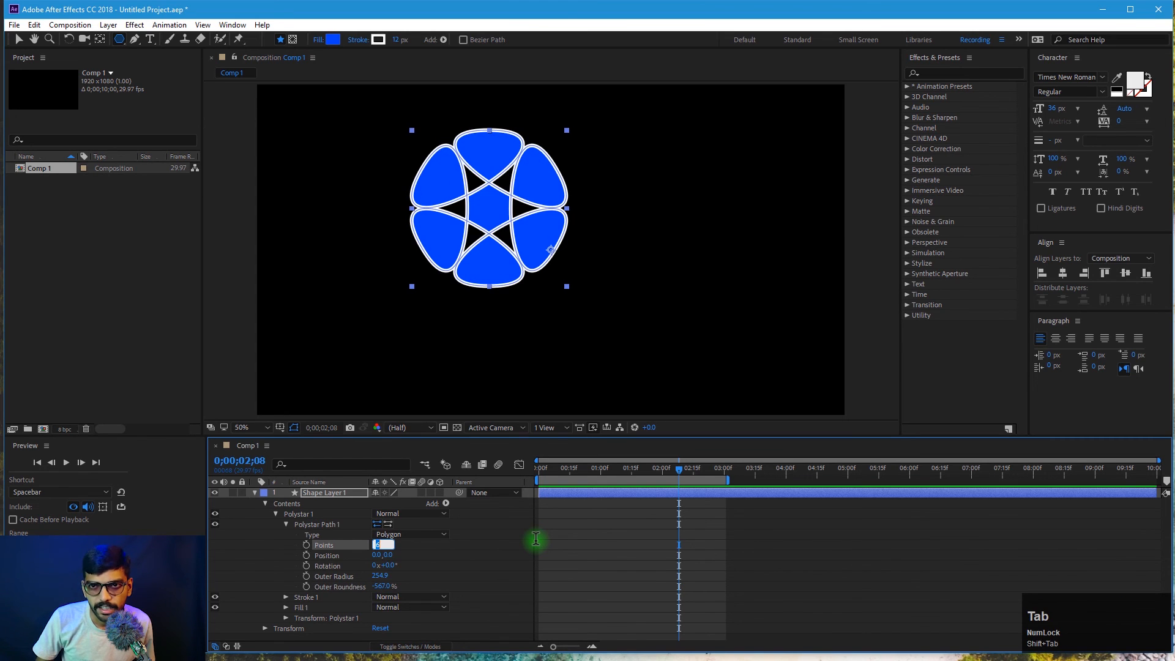
pyautogui.hotkey('shift', 'Tab')
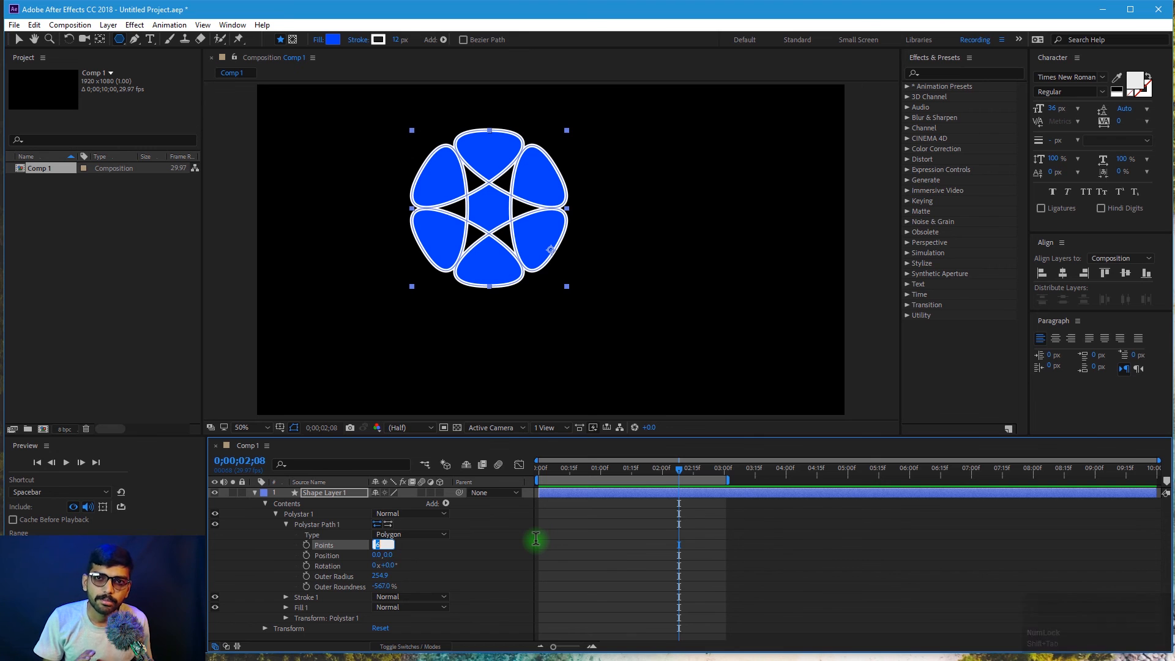